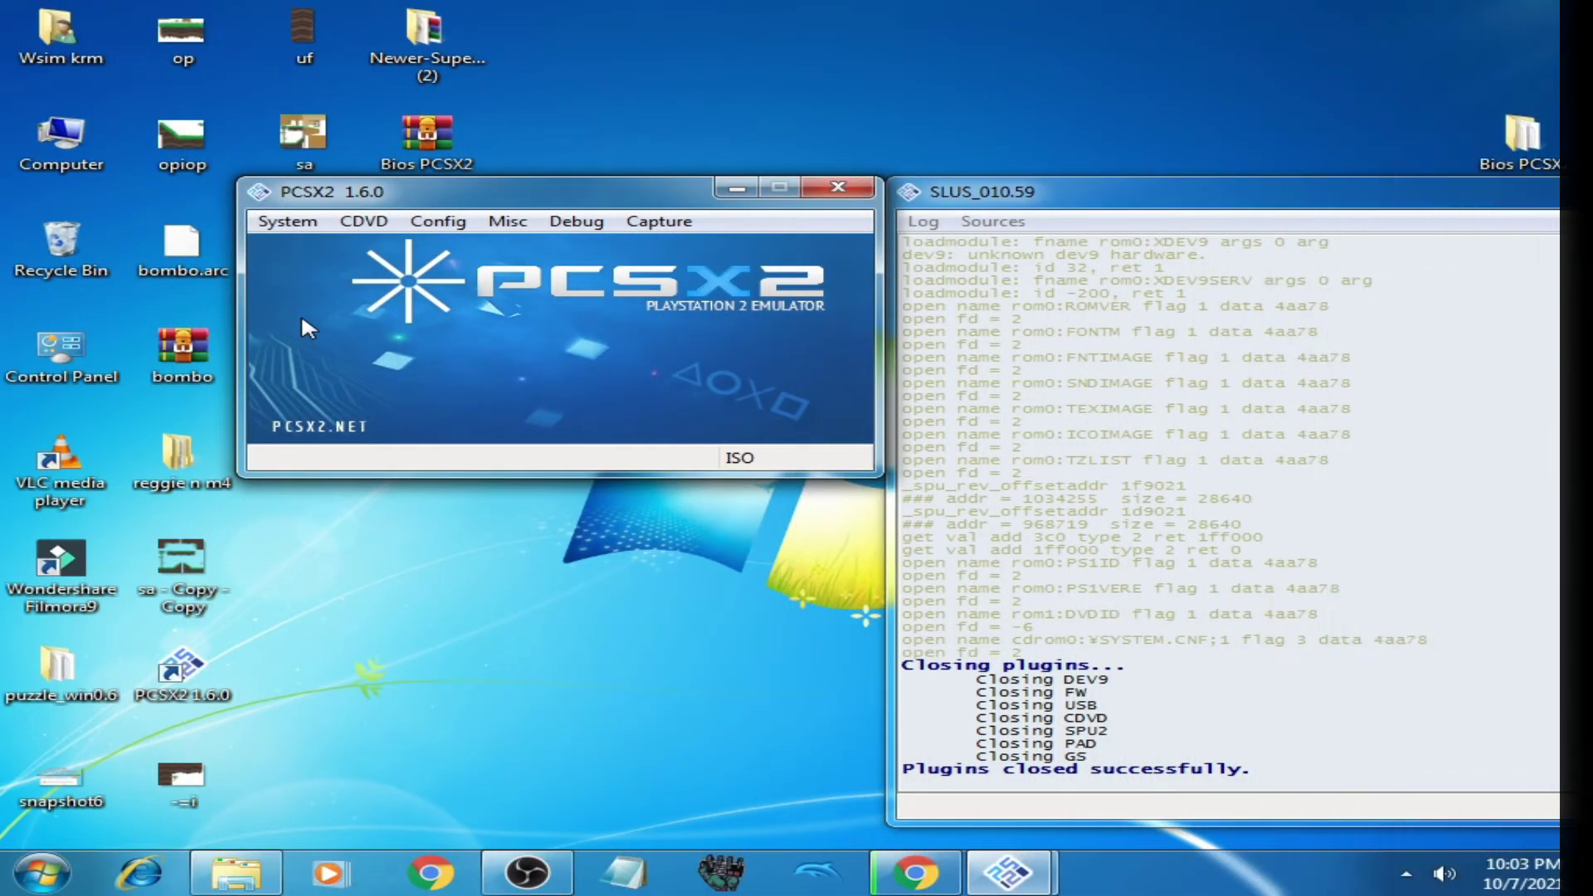
# - Boot the Marvel vs. Capcom BIN image through Boot ISO and confirm the virtual machine reset
pyautogui.click(287, 221)
pyautogui.click(348, 274)
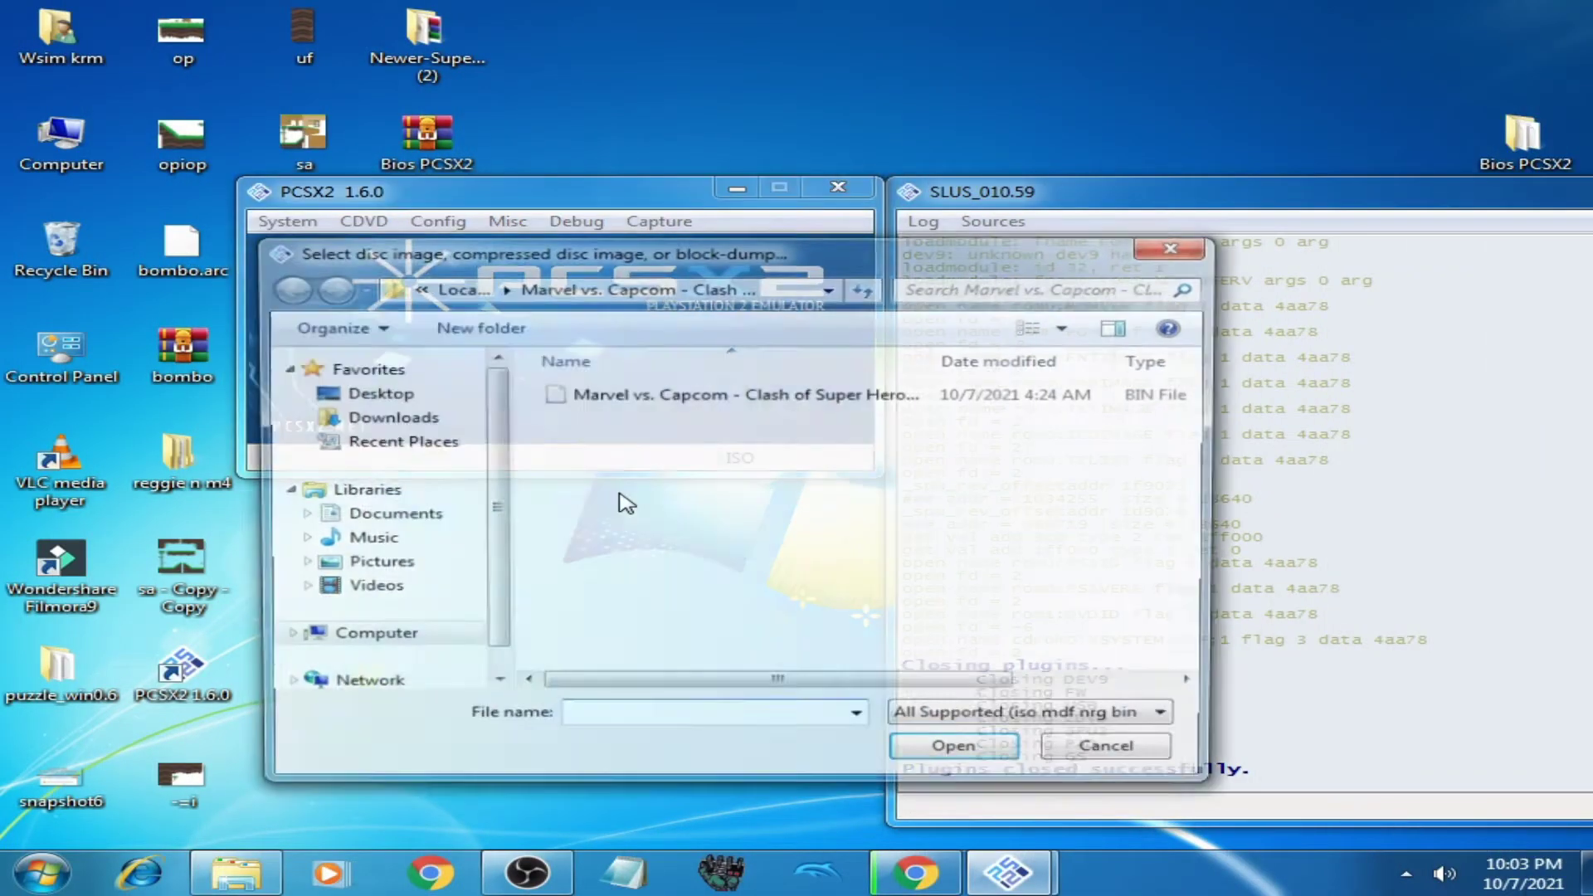
pyautogui.doubleClick(656, 396)
pyautogui.click(440, 377)
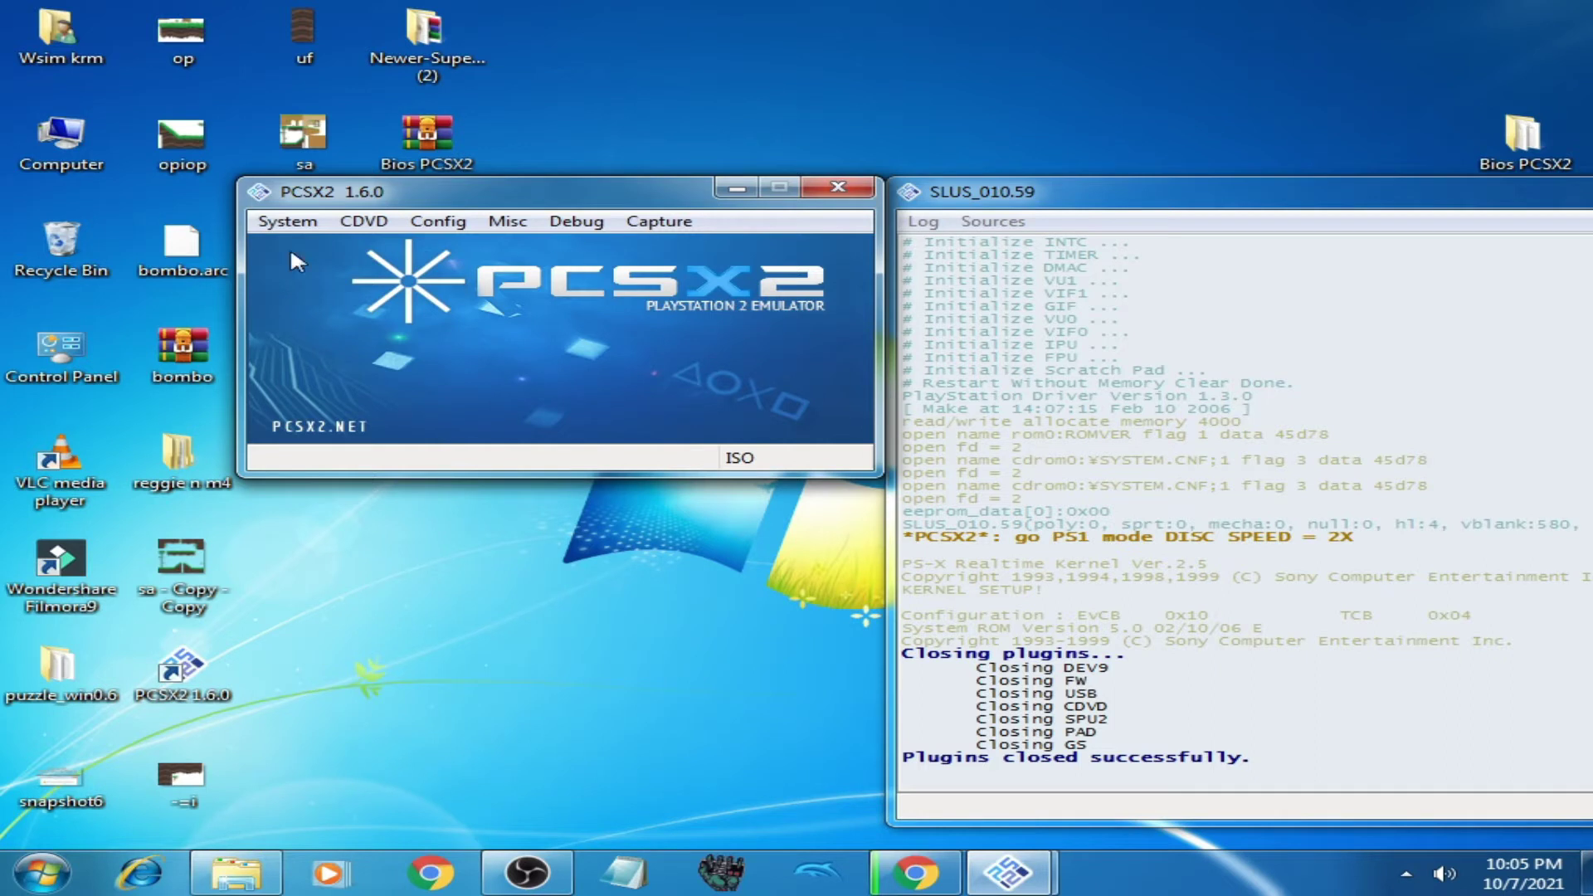
# - Fast-boot the Marvel vs. Capcom BIN image, confirm the reset, and close the black game window
pyautogui.moveTo(387, 192); pyautogui.dragTo(377, 190)
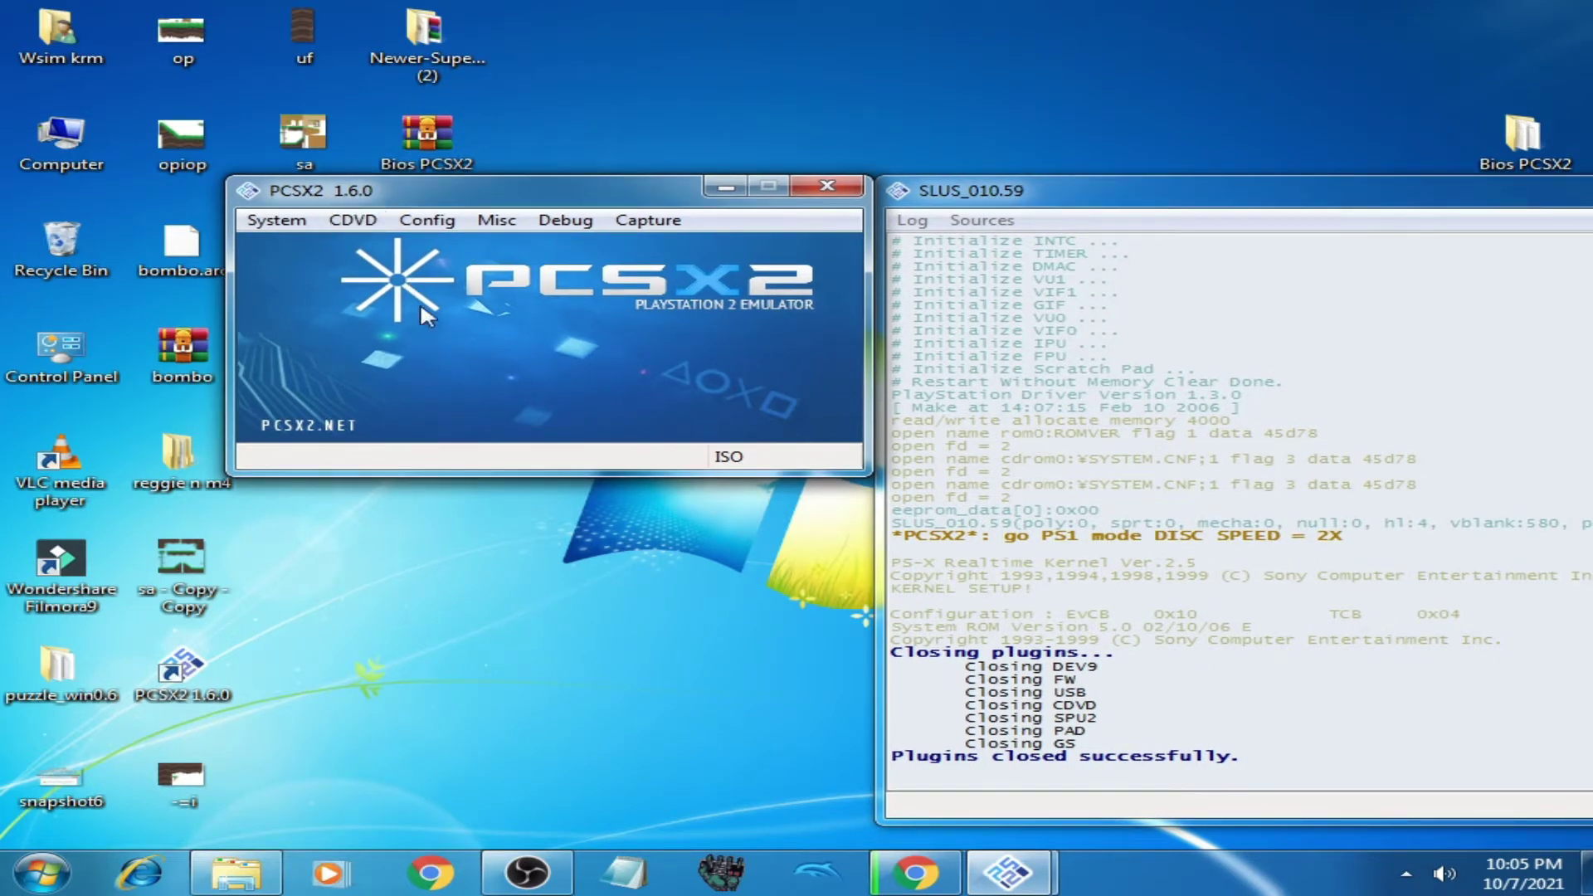
pyautogui.click(272, 227)
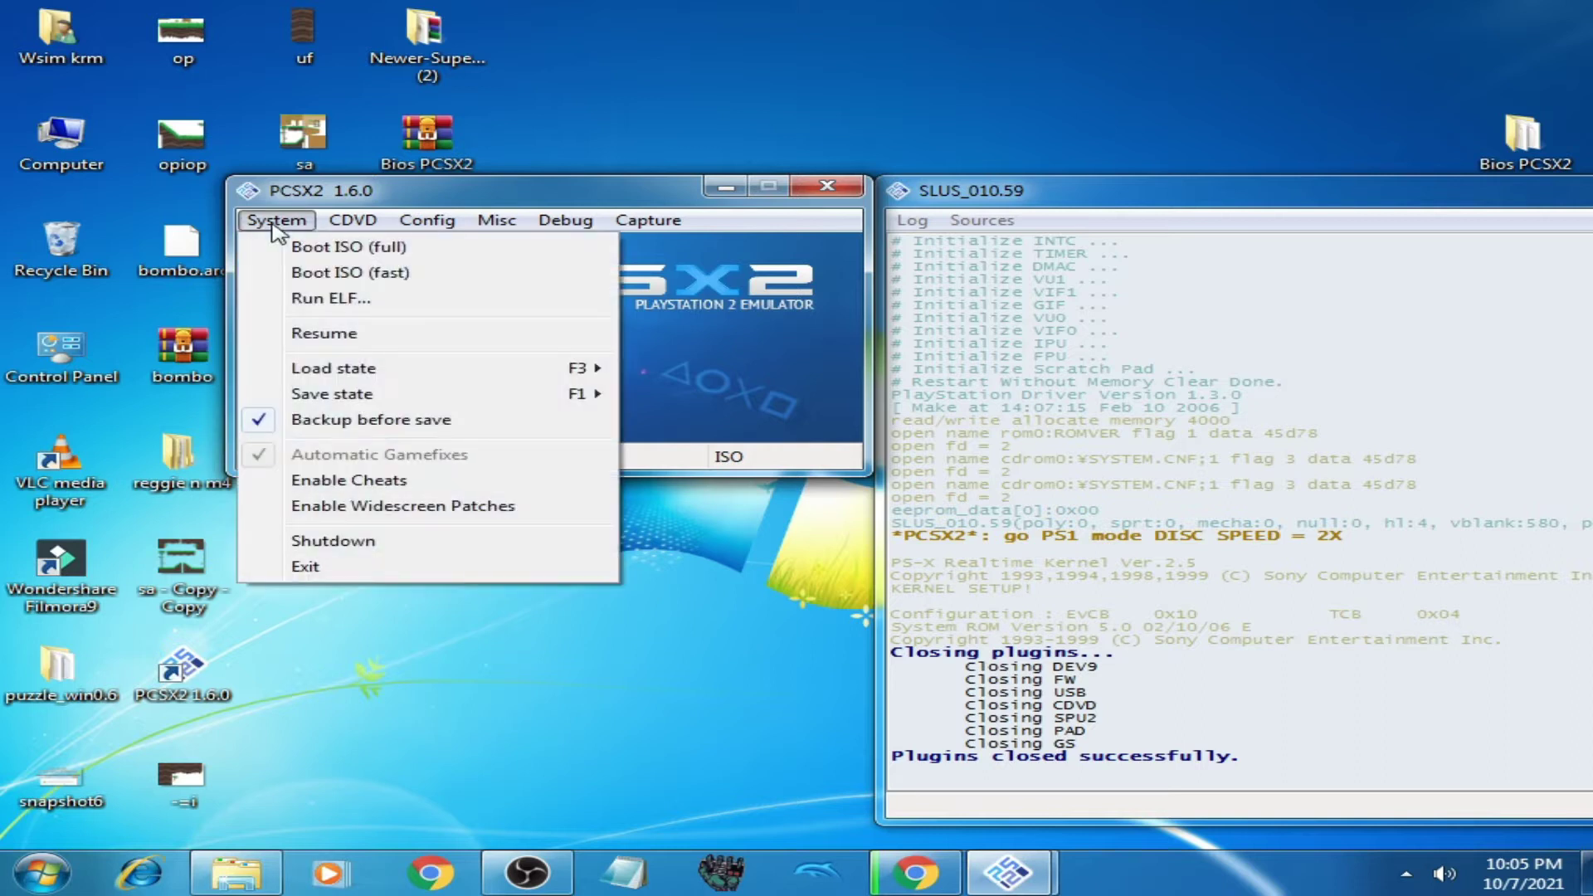
pyautogui.click(319, 272)
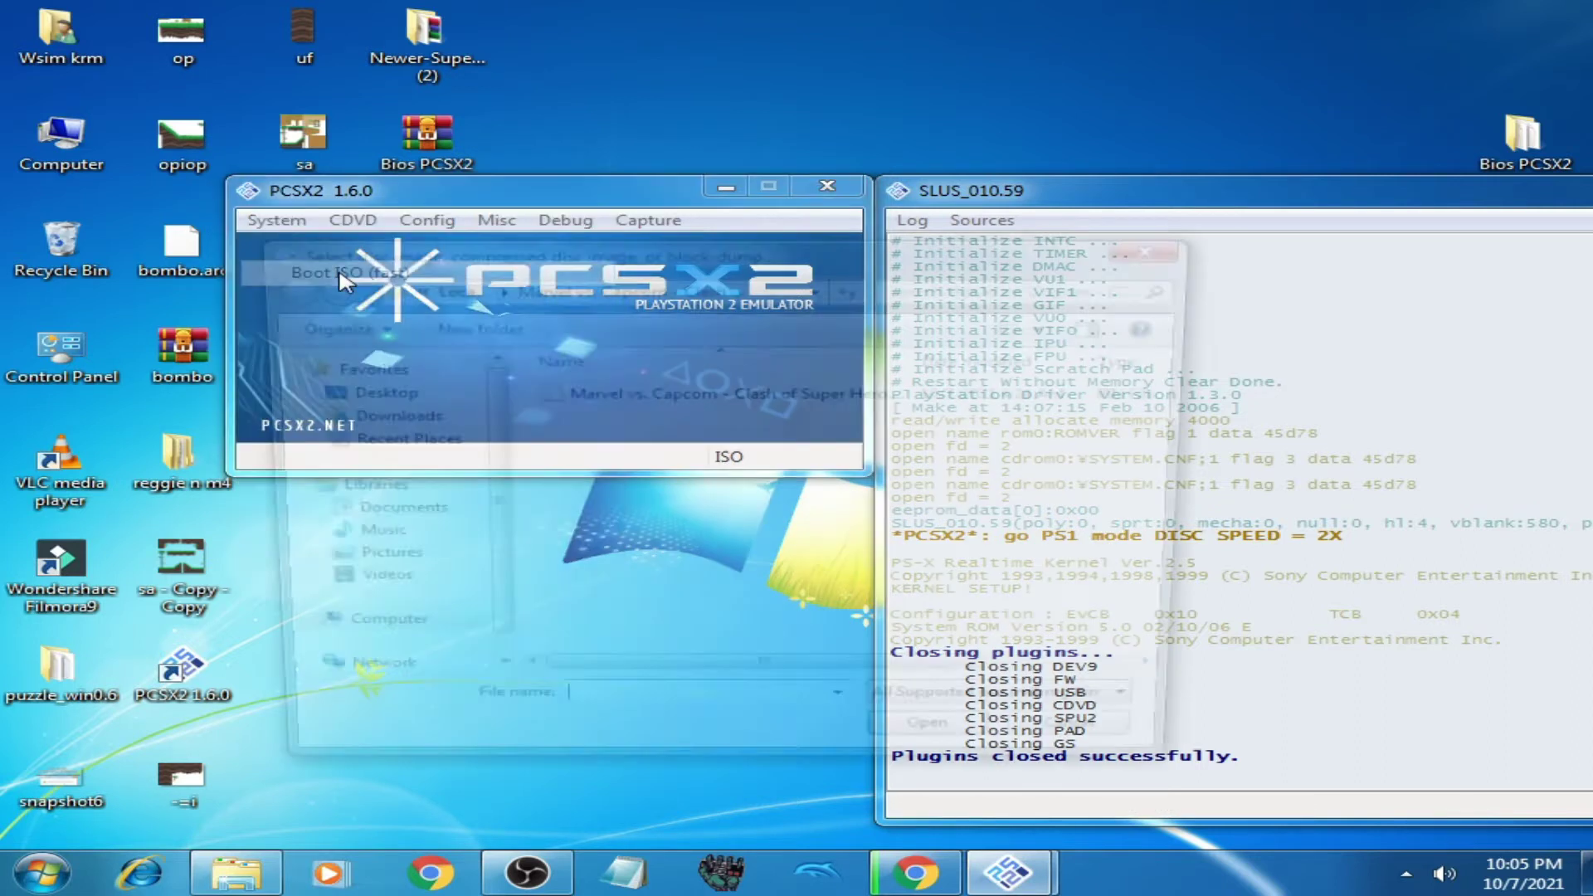
pyautogui.doubleClick(750, 394)
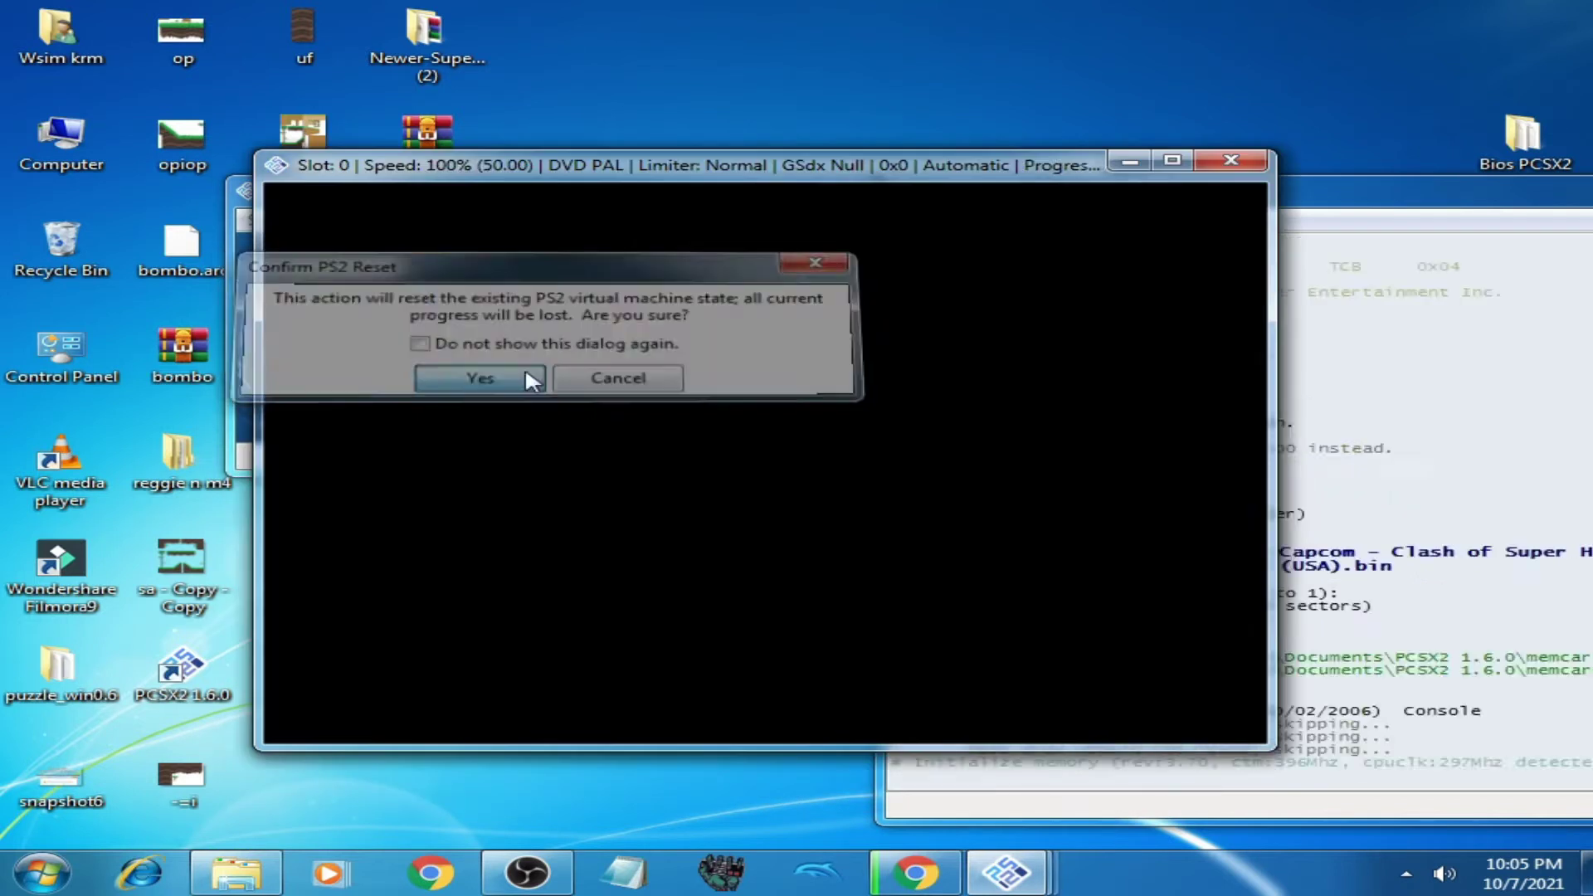
pyautogui.click(524, 378)
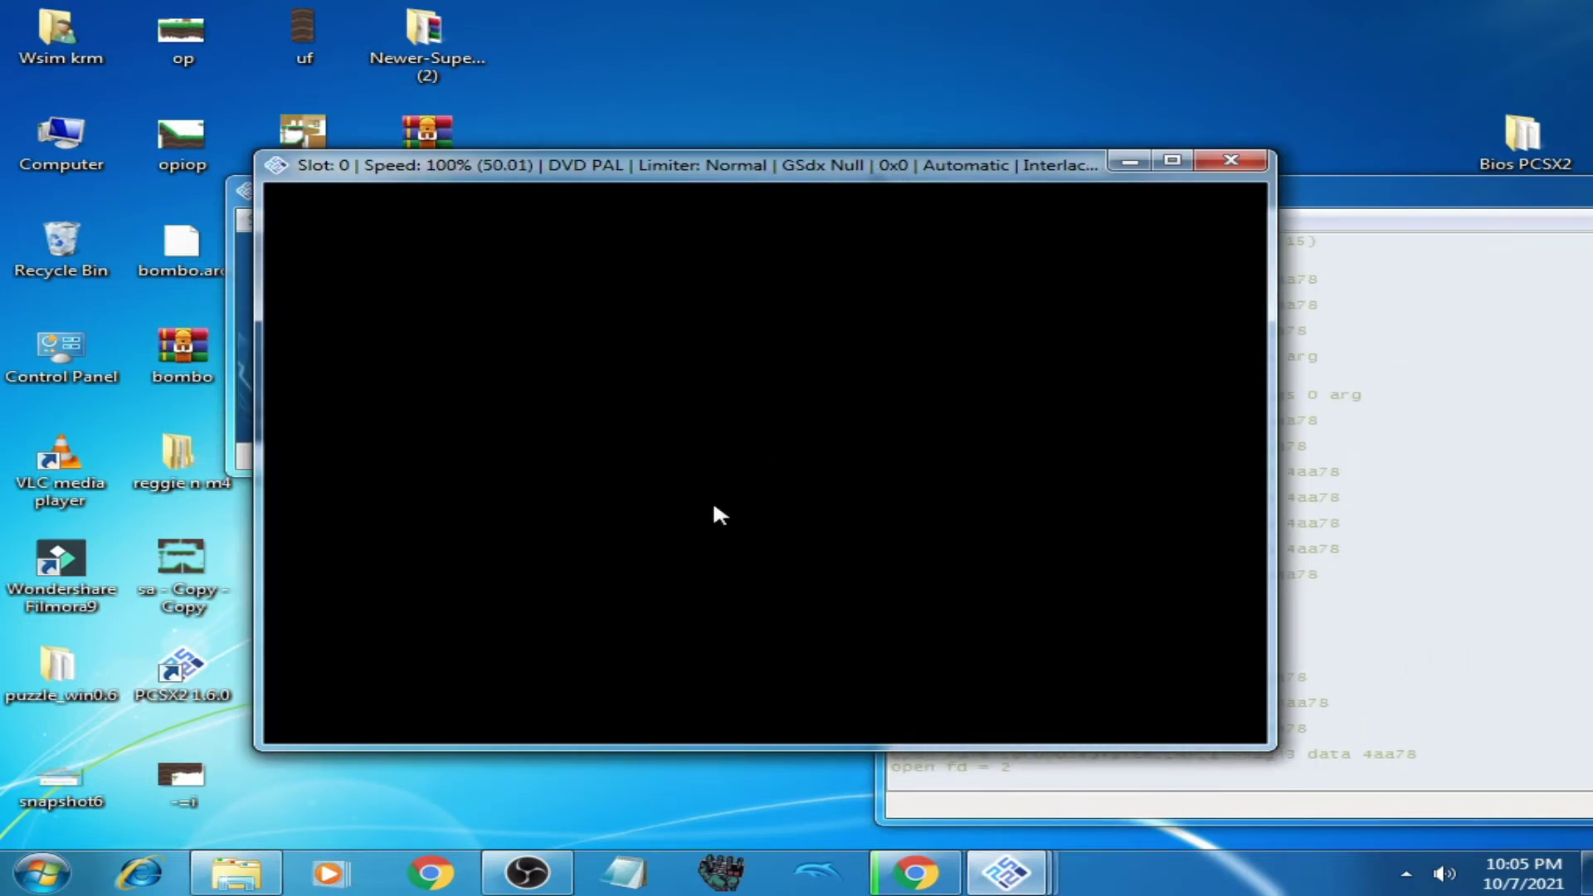
pyautogui.click(1231, 159)
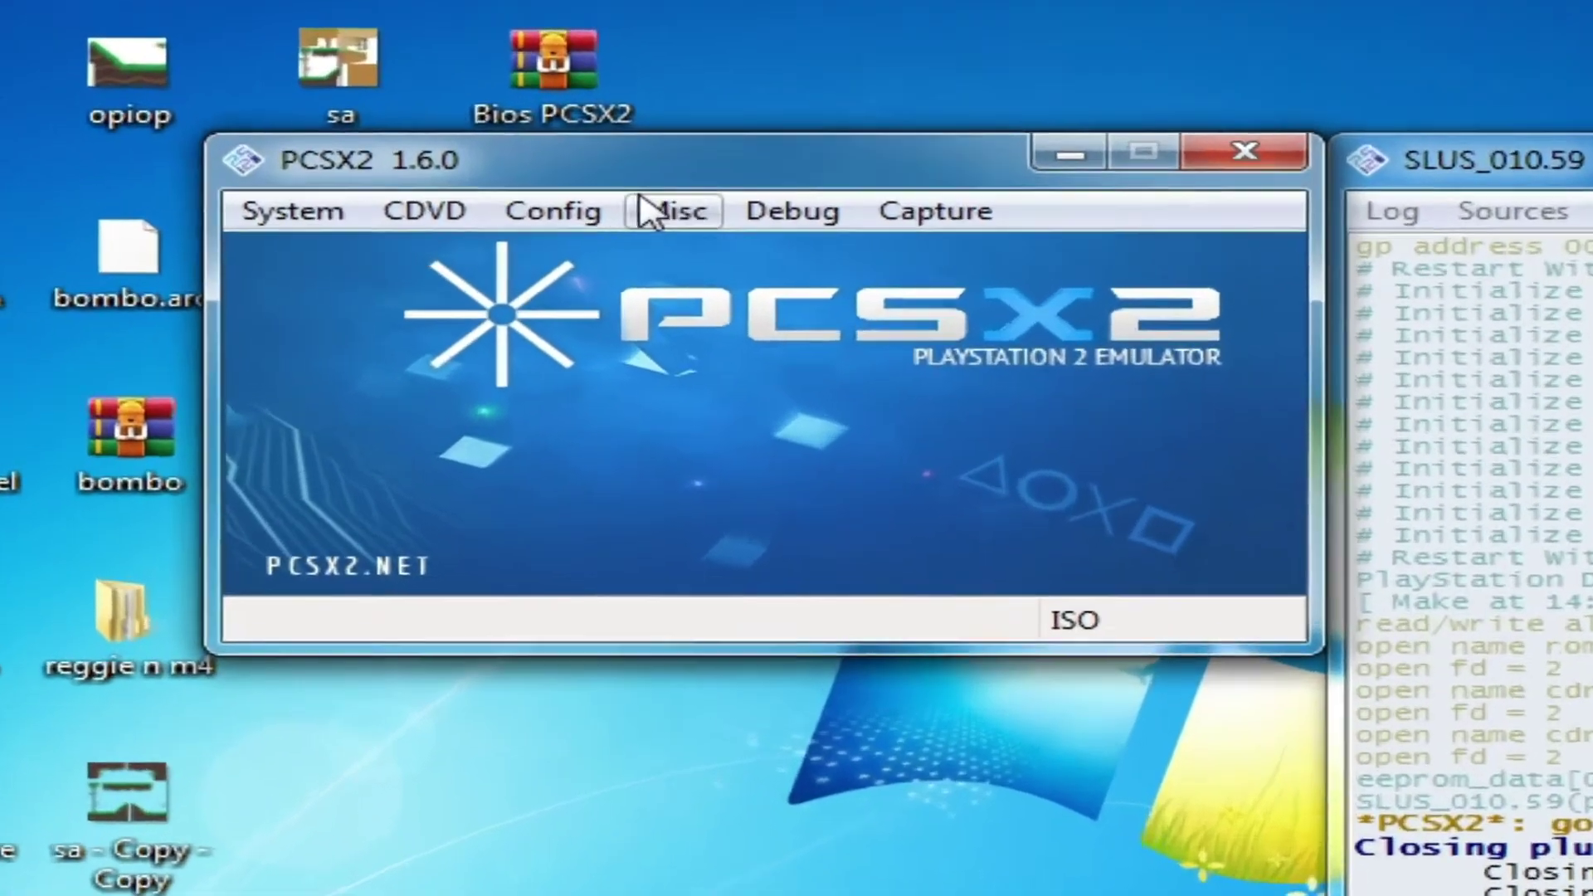
# - Show the BIOS page of the Plugin/BIOS Selector listing the Europe, Japan and USA roms
pyautogui.click(444, 221)
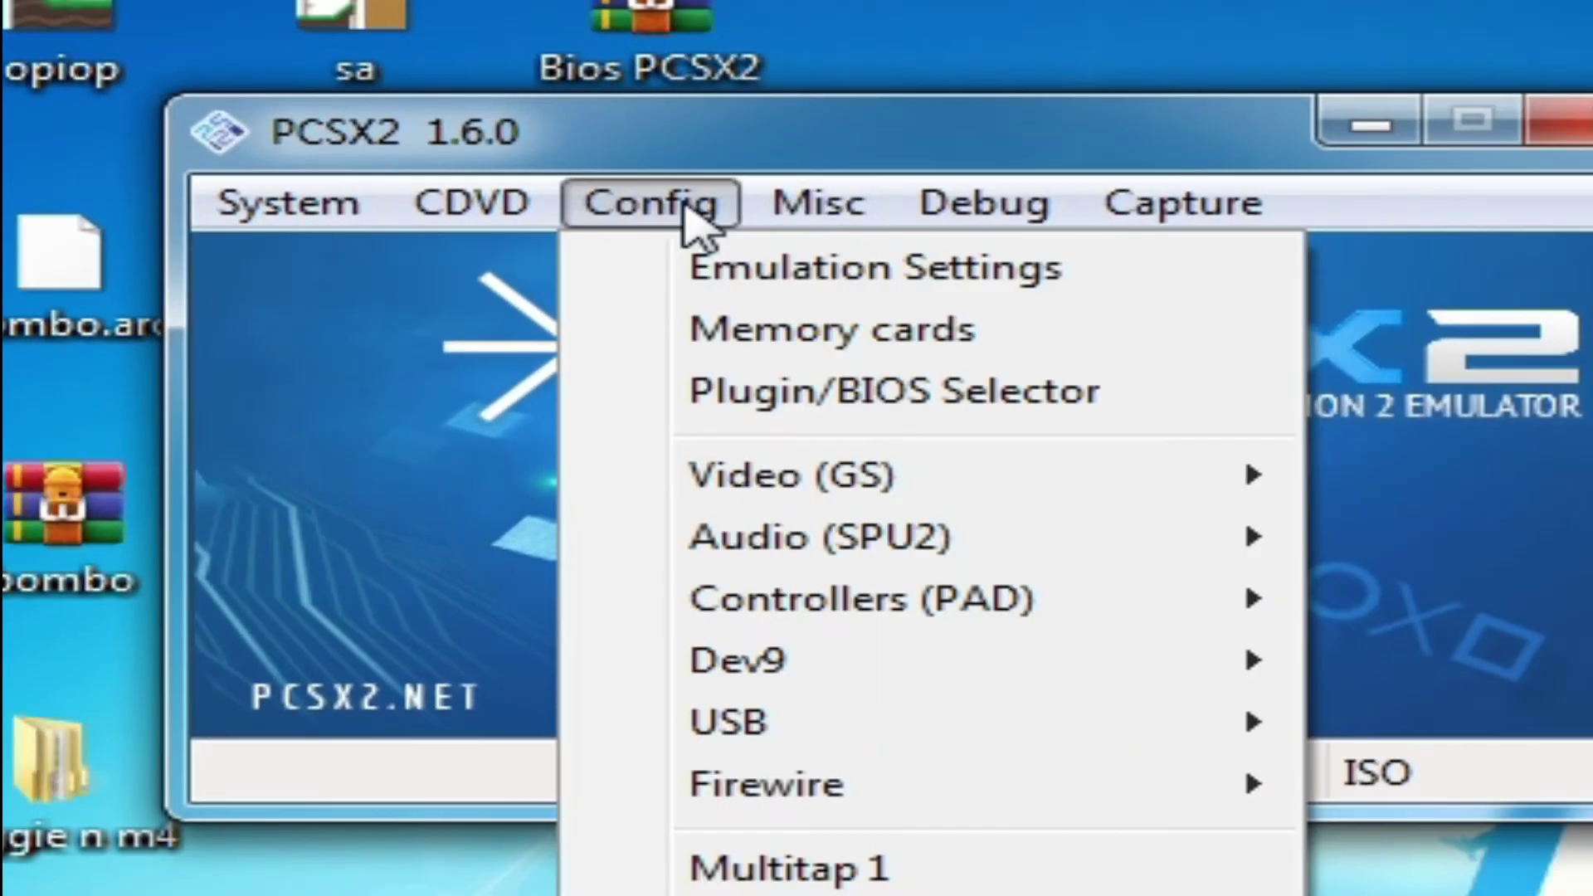
pyautogui.click(869, 402)
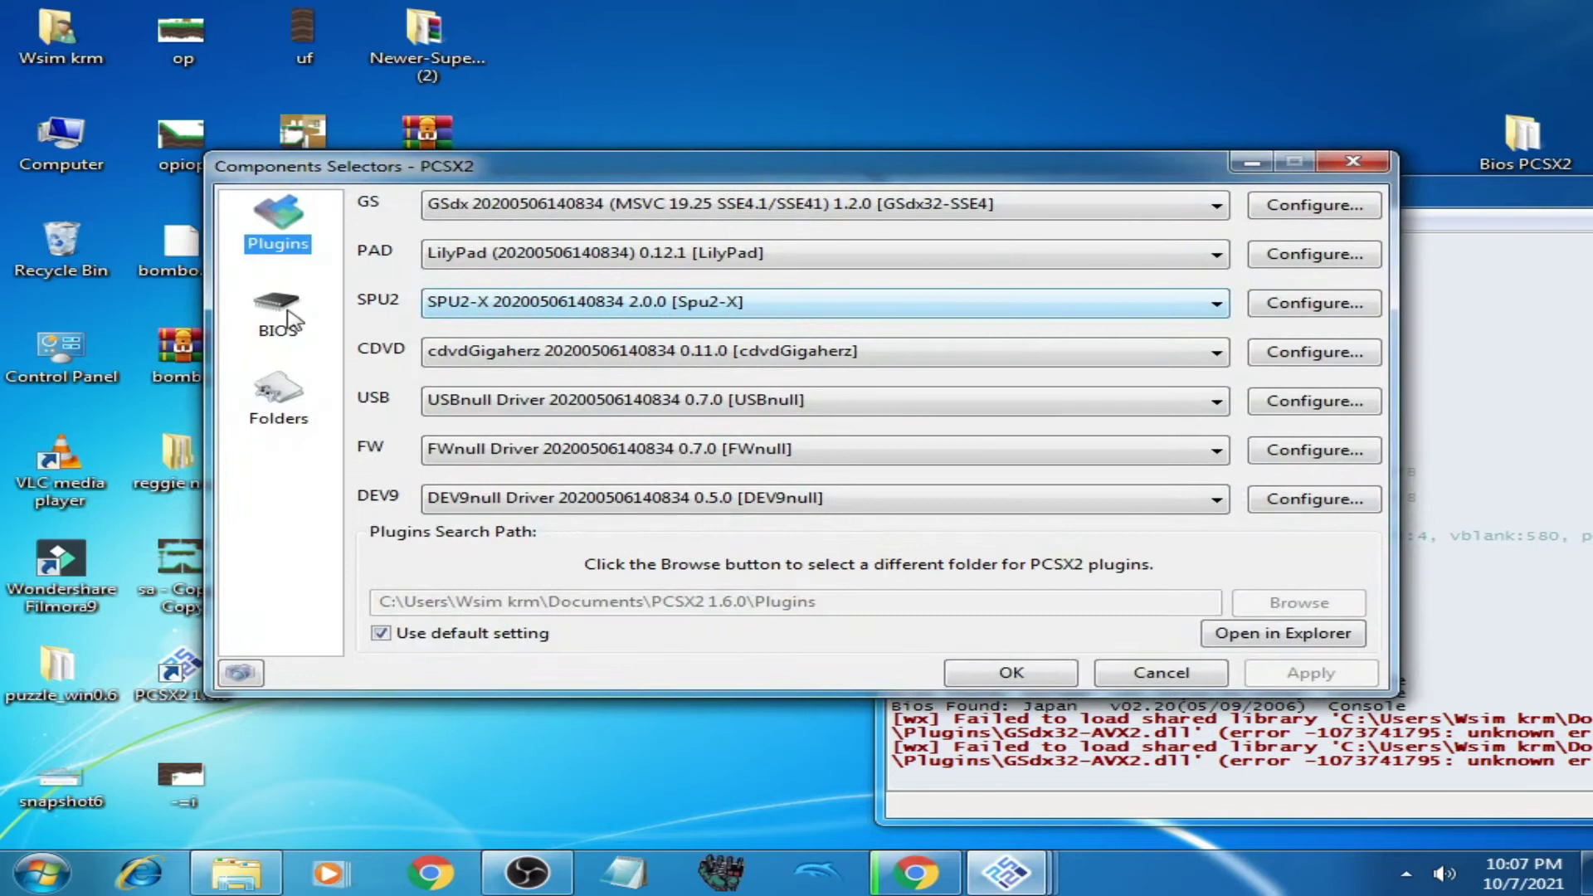
pyautogui.click(278, 315)
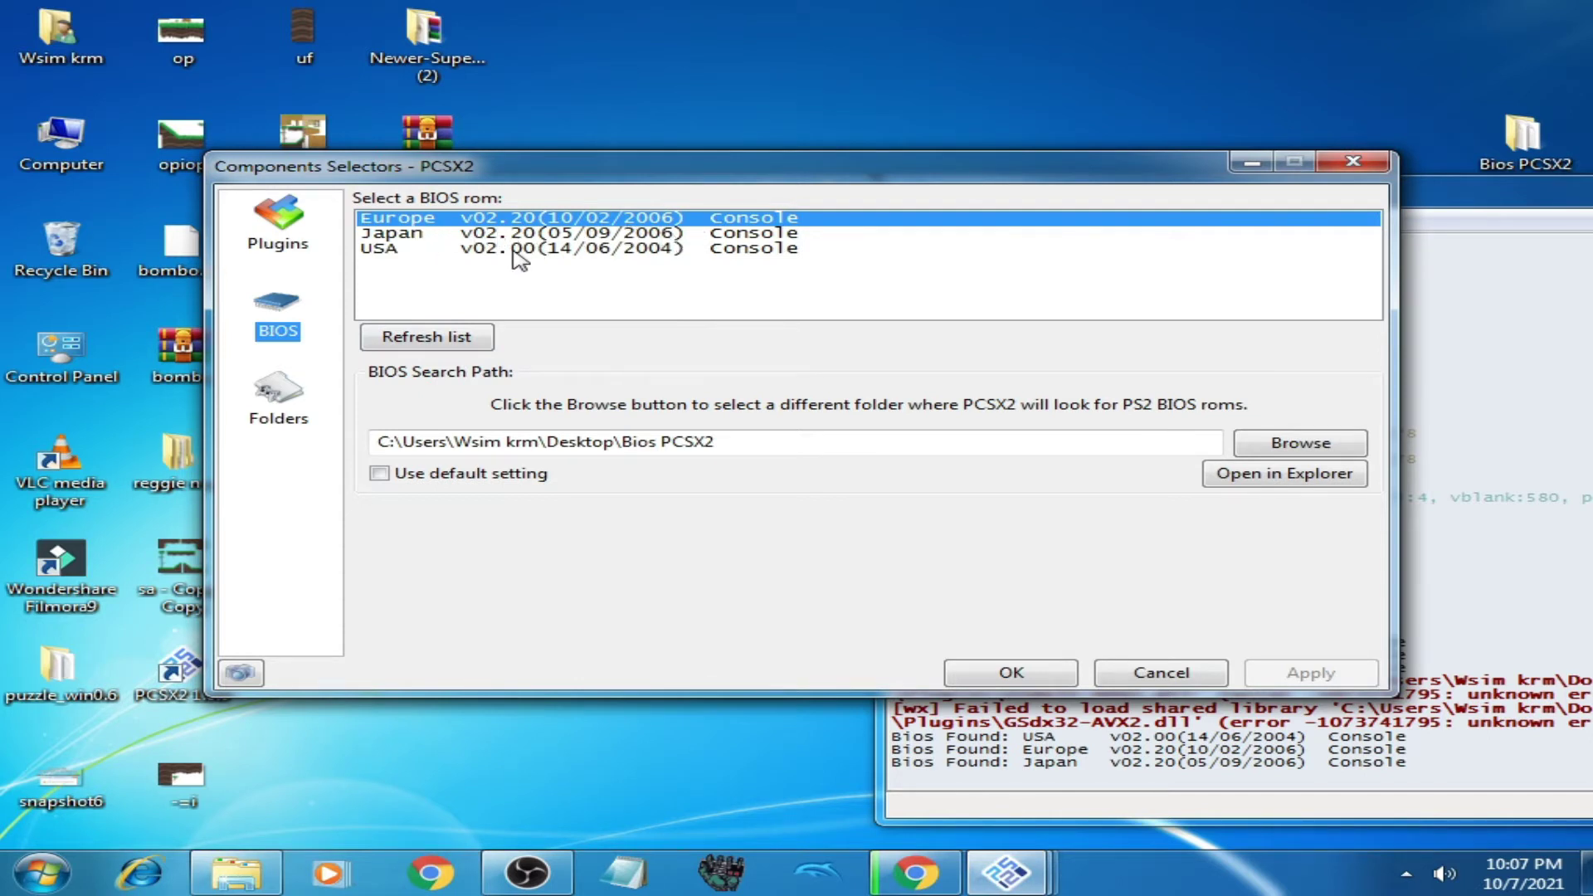
# - Open Local Disk (F:) from the Computer drive overview
pyautogui.doubleClick(61, 137)
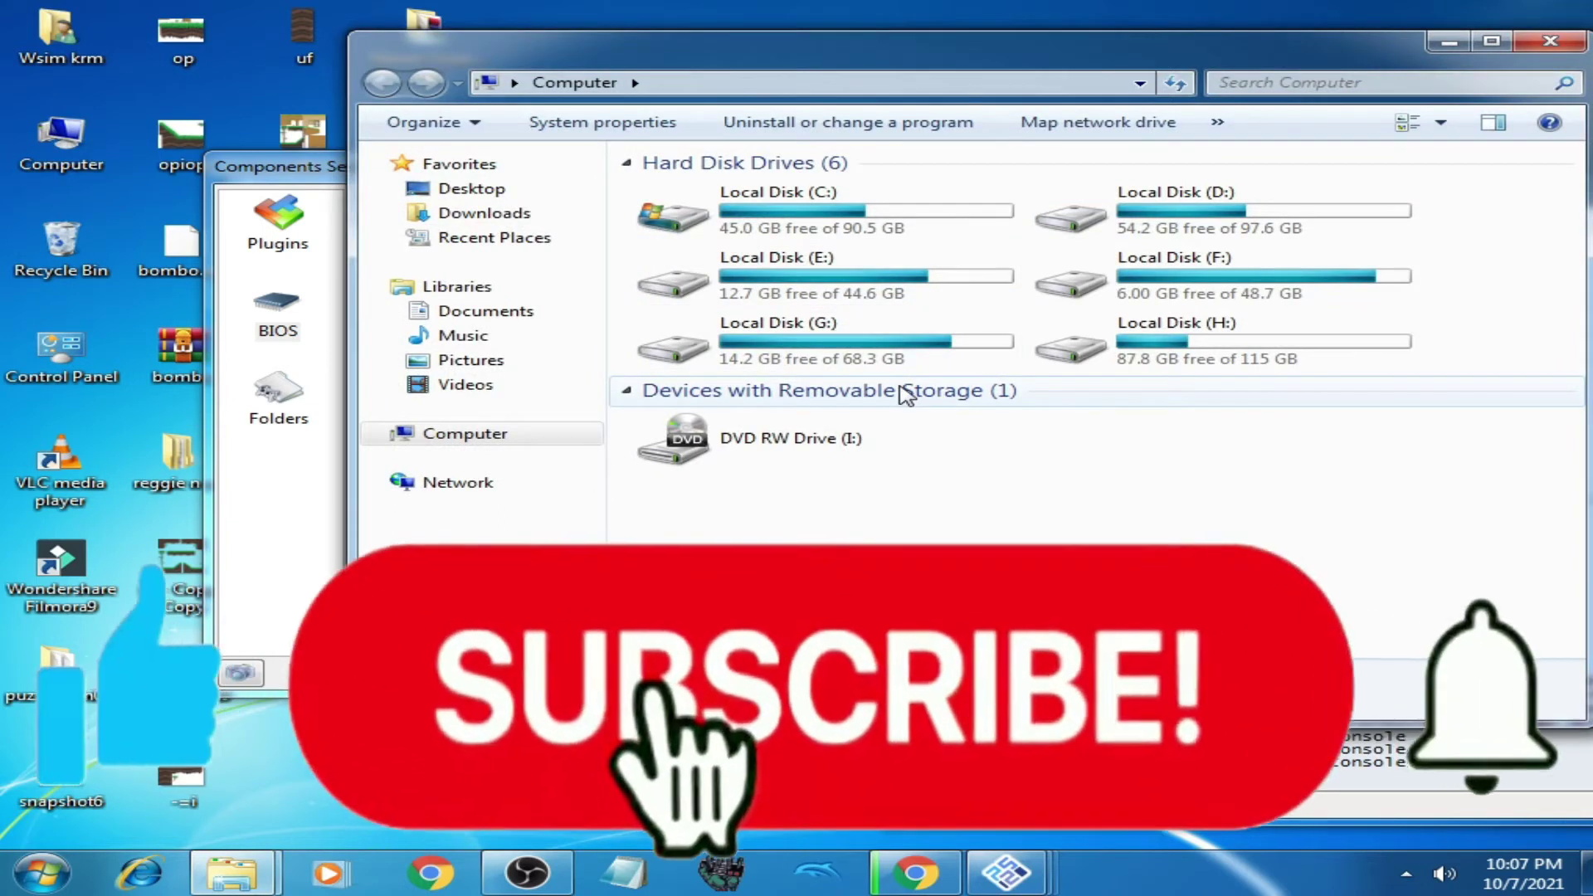
pyautogui.click(1285, 297)
pyautogui.doubleClick(1285, 297)
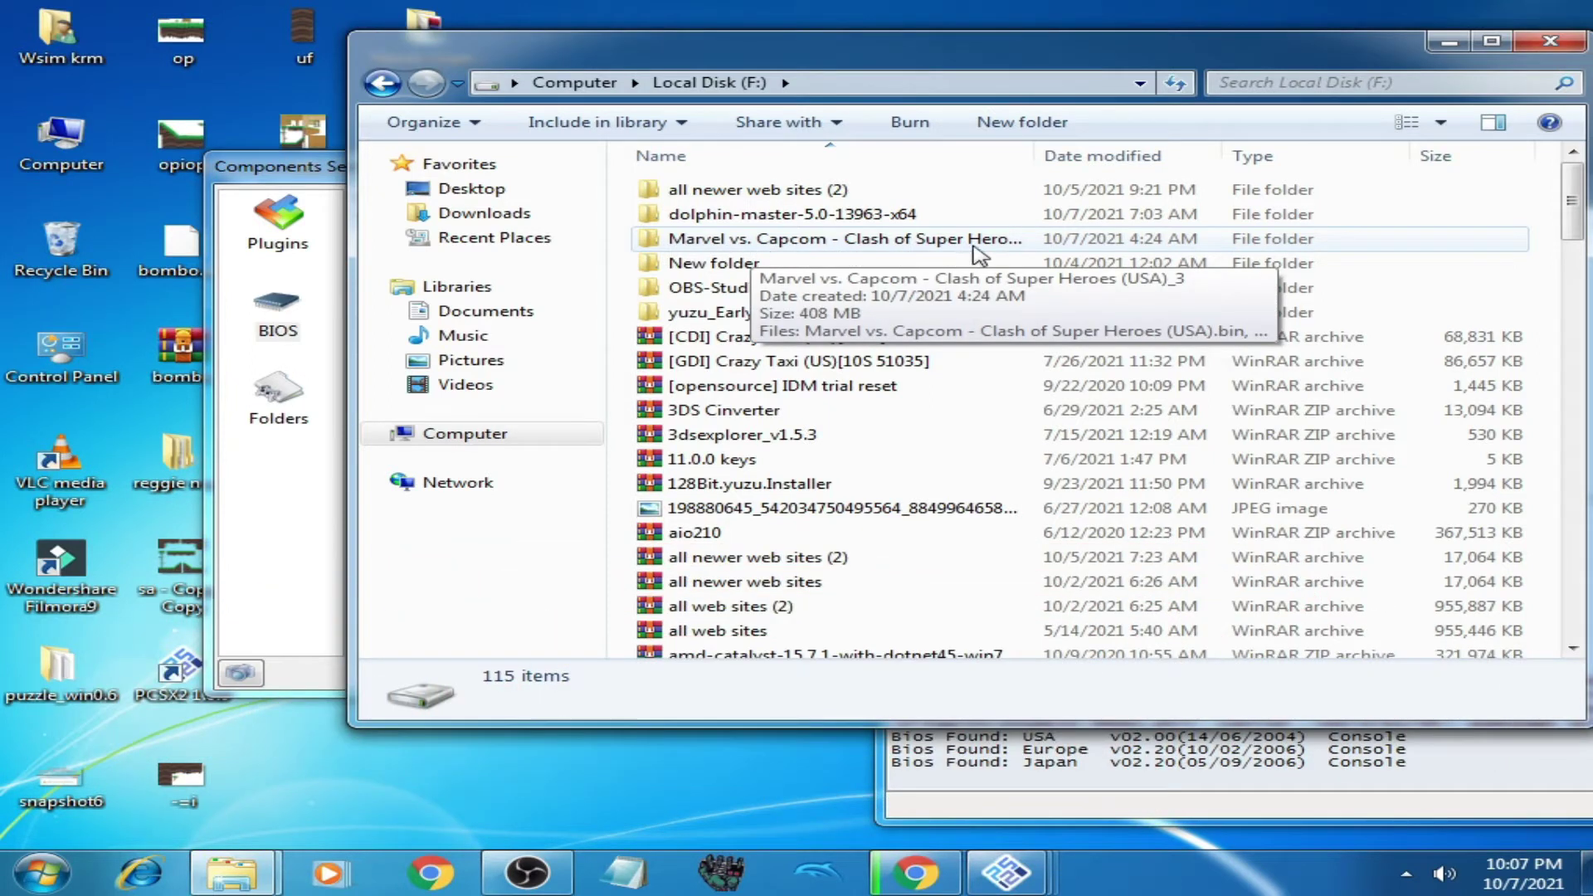
# - Check the Marvel vs. Capcom folder's BIN file, then return to Local Disk (F:)
pyautogui.click(1008, 251)
pyautogui.doubleClick(1009, 250)
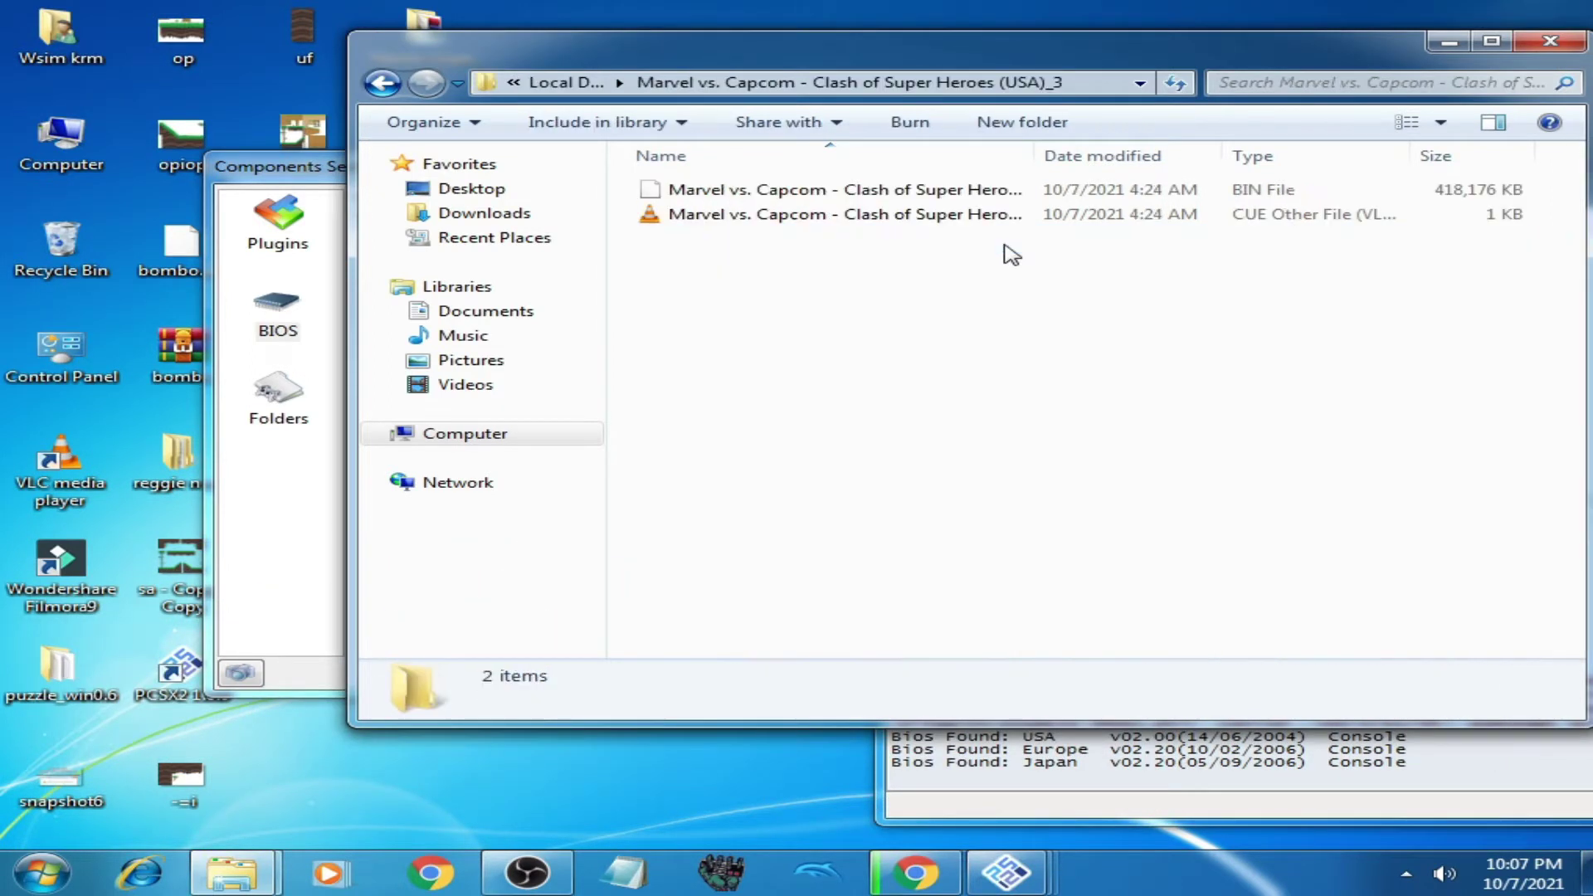
pyautogui.click(946, 200)
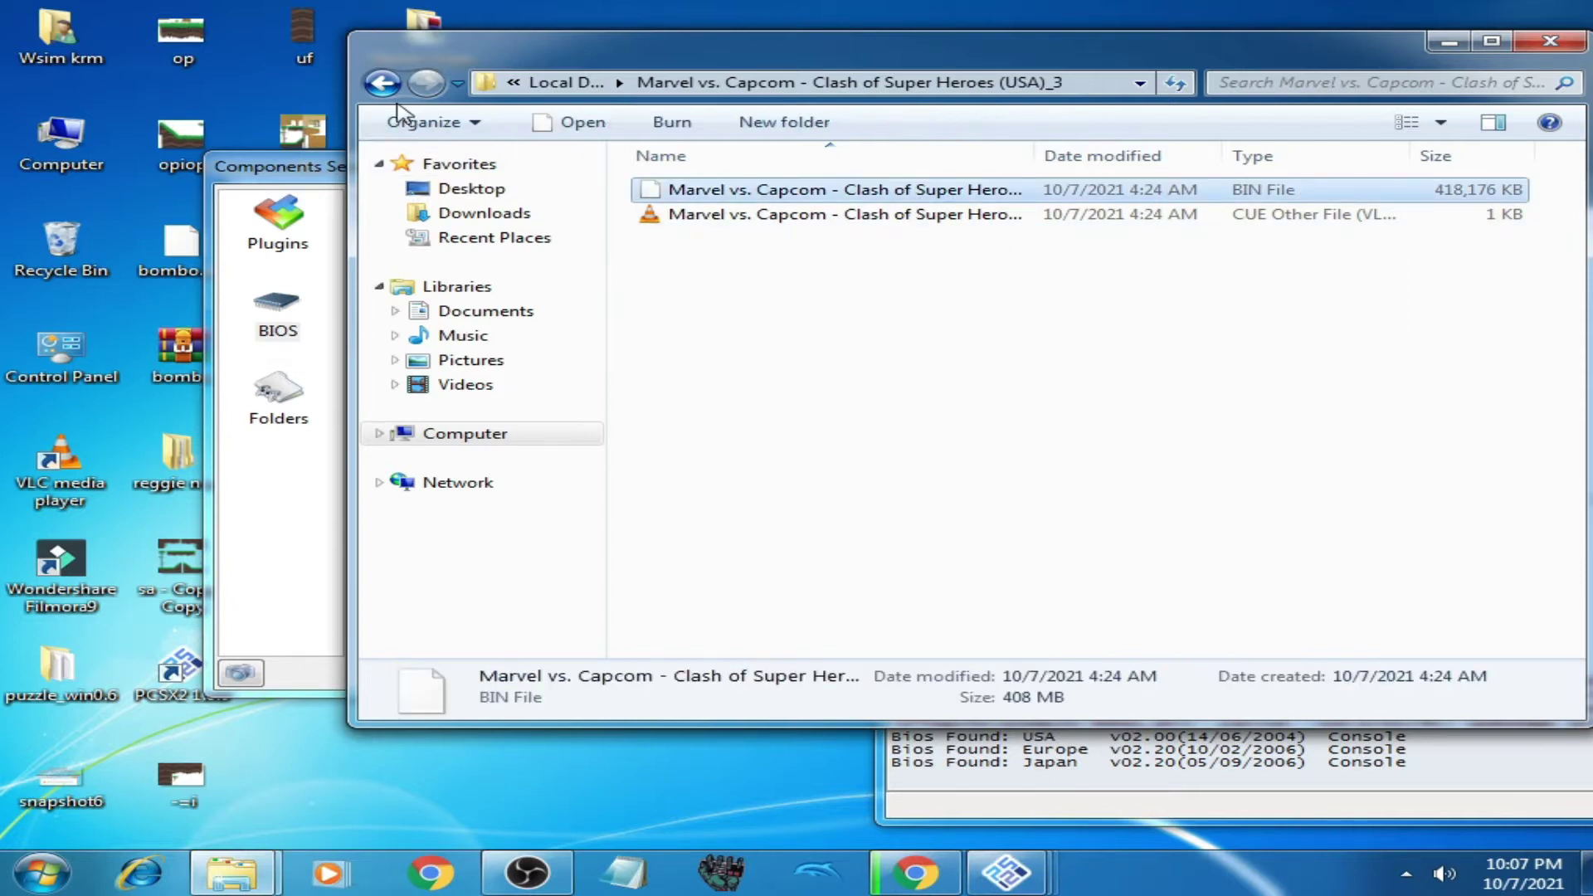
pyautogui.click(383, 82)
pyautogui.doubleClick(857, 241)
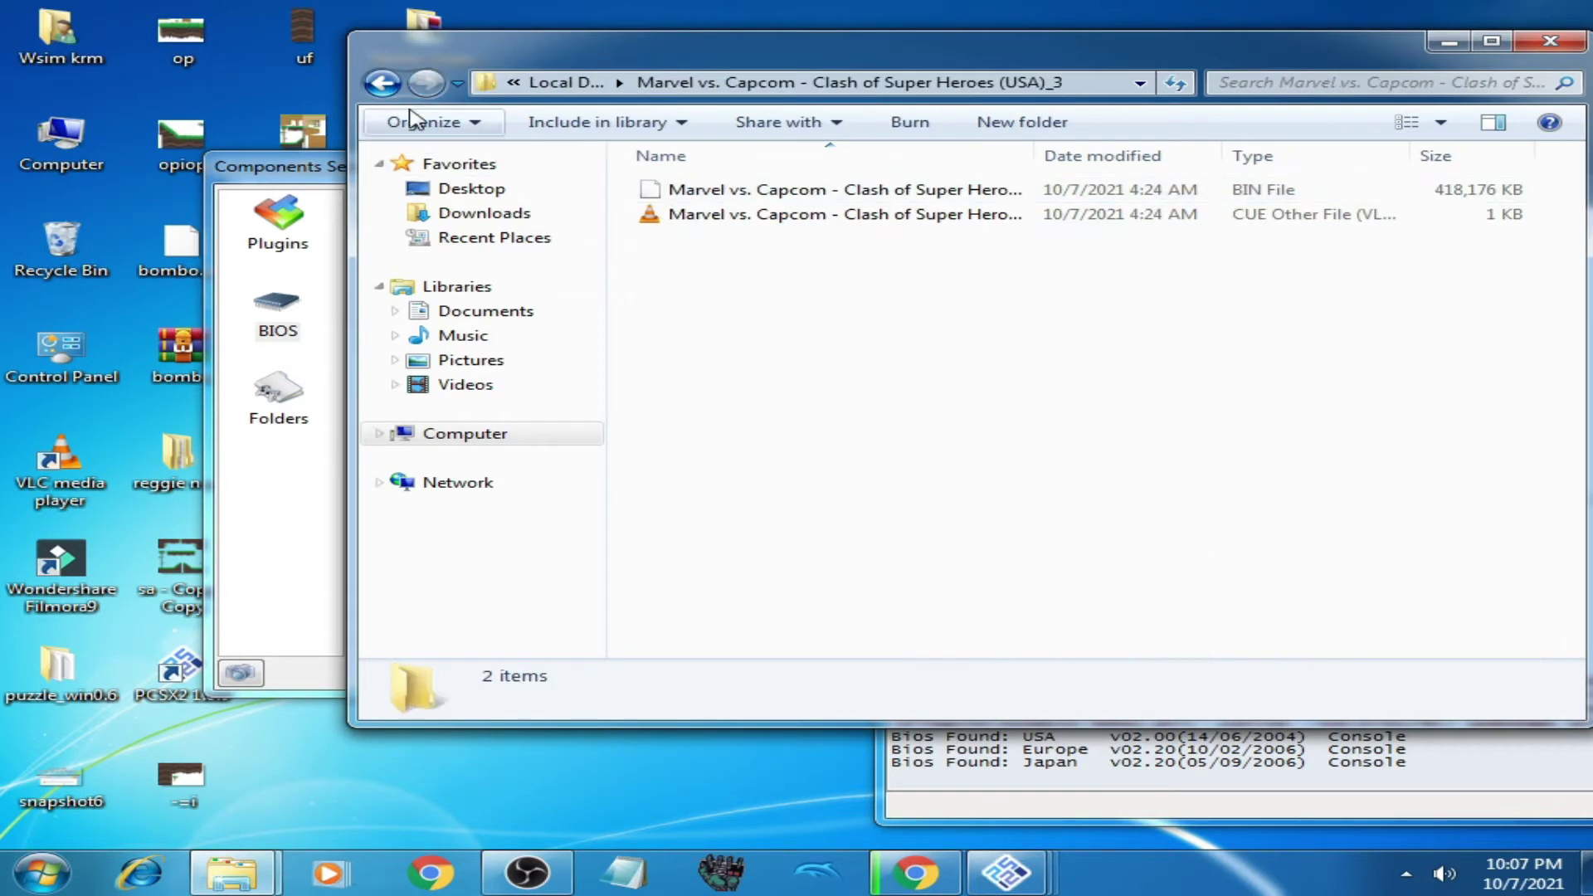
pyautogui.click(383, 82)
pyautogui.click(841, 240)
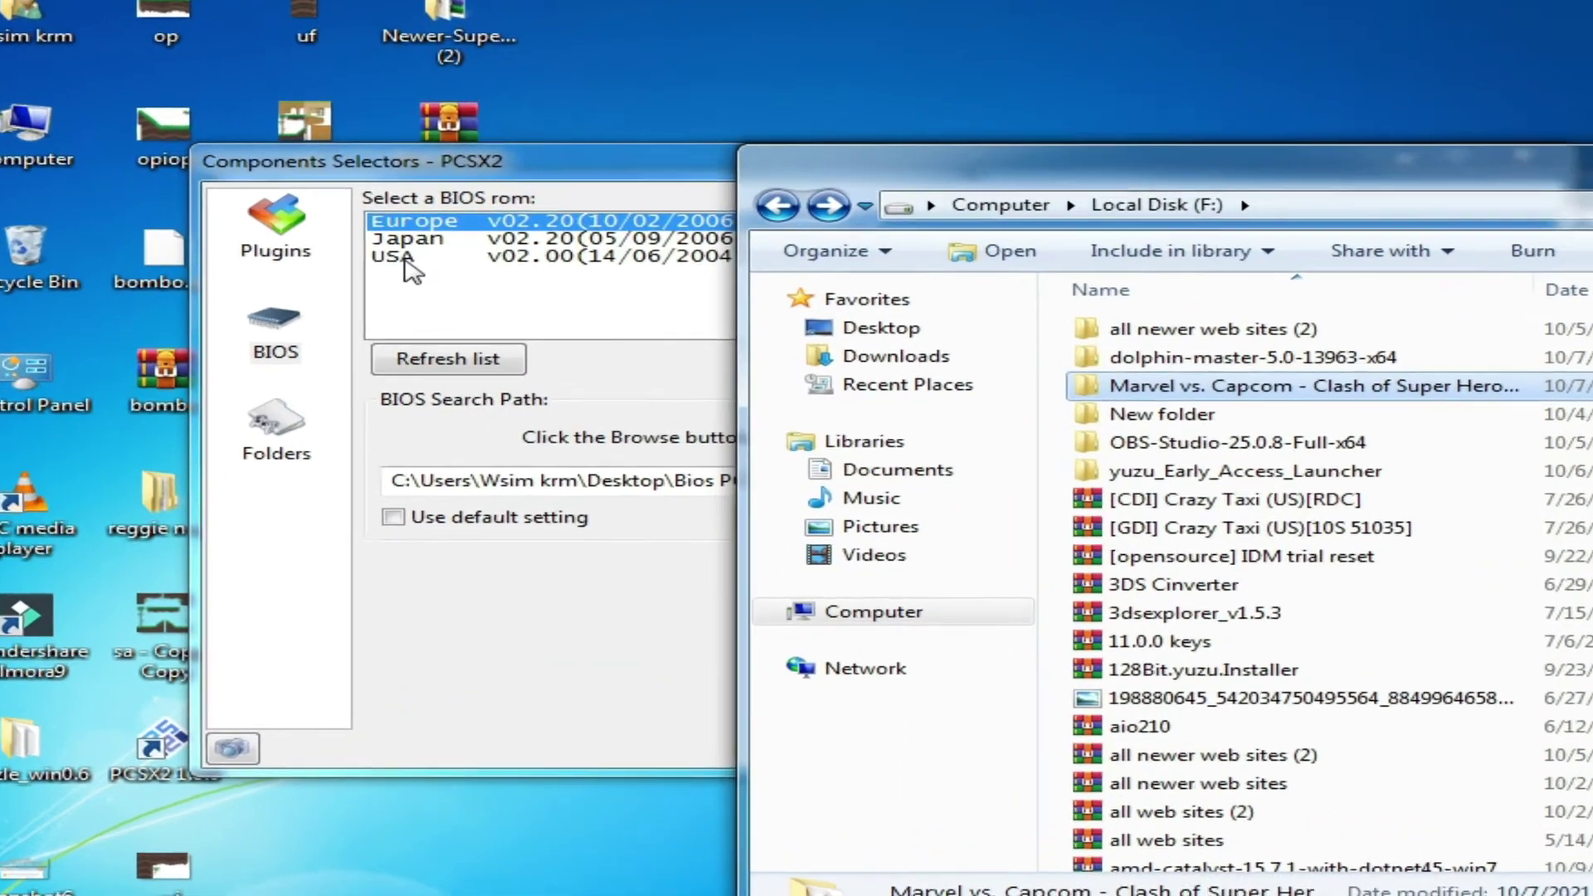
# - Select the USA BIOS, apply it, and confirm shutting down the PS2 virtual machine
pyautogui.click(415, 249)
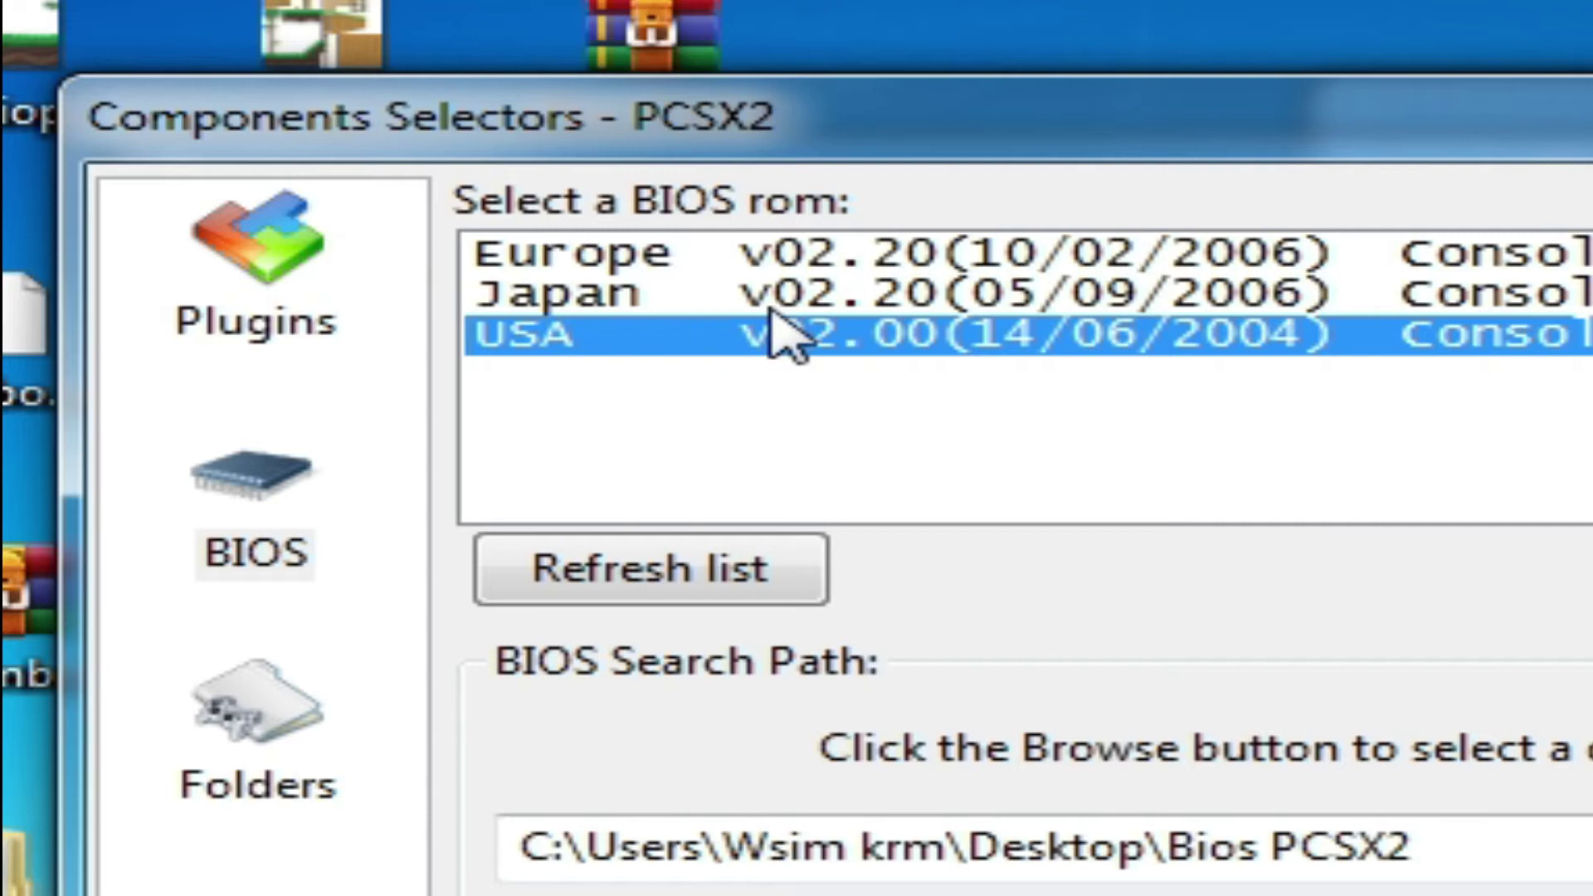
pyautogui.click(595, 266)
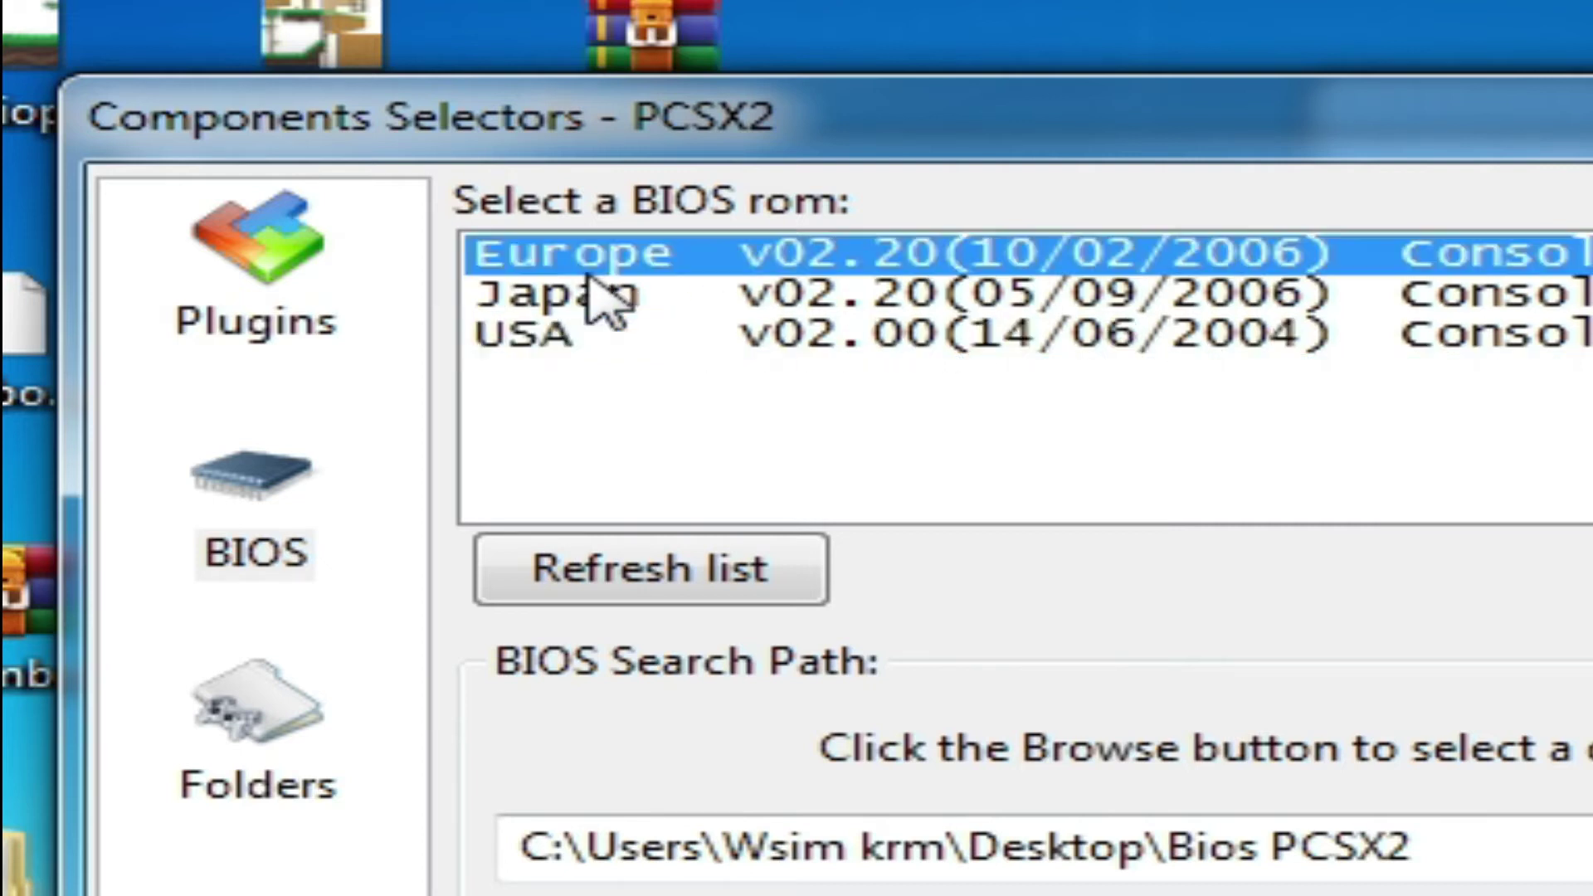
pyautogui.click(604, 293)
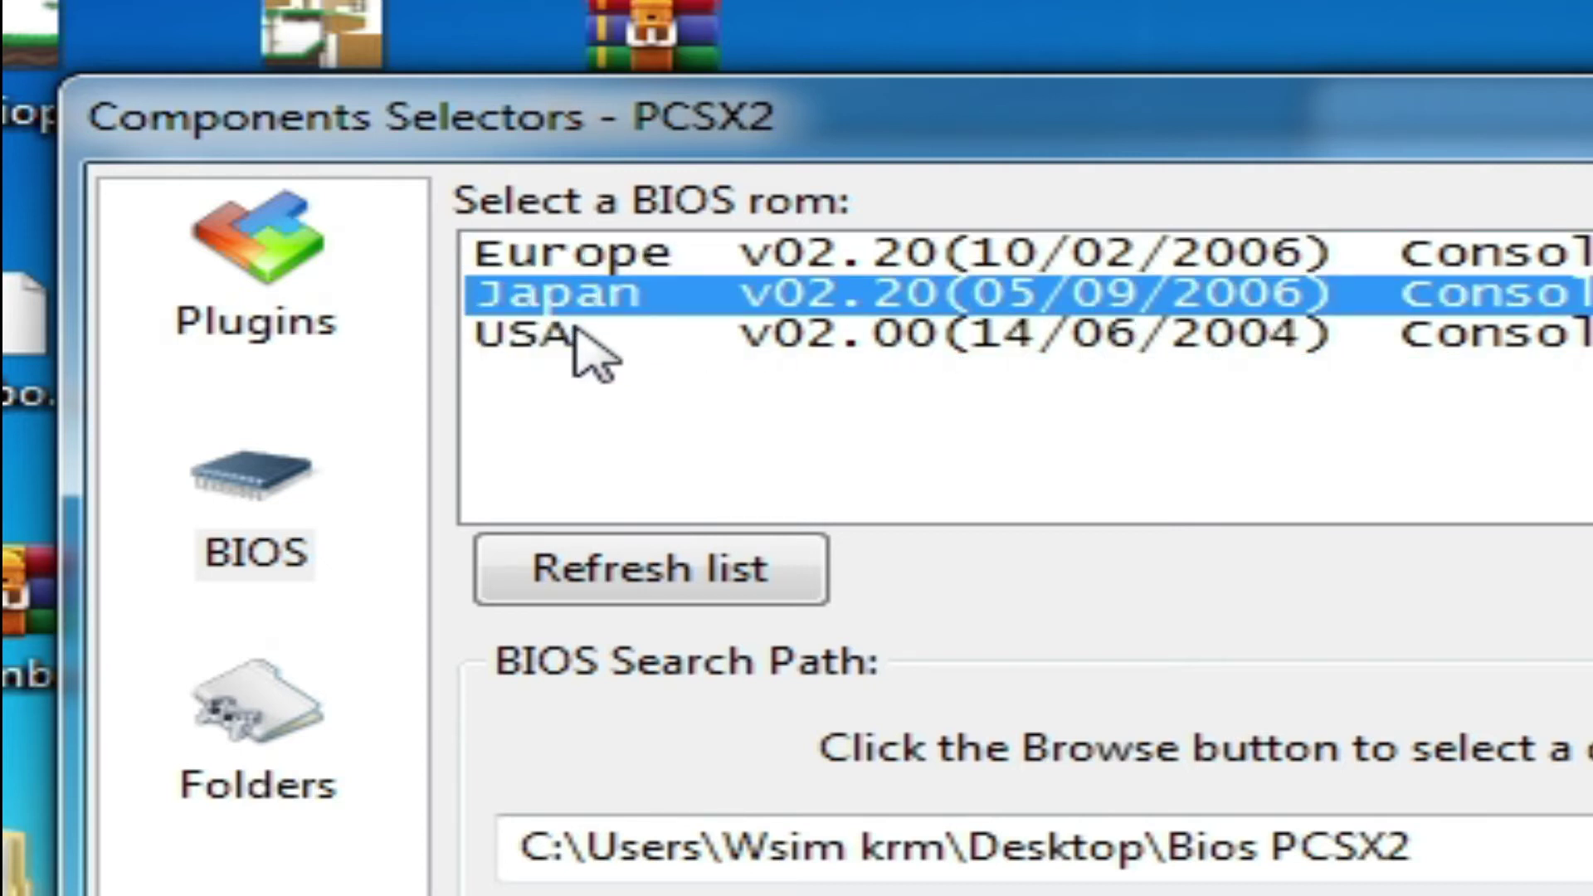
pyautogui.click(648, 271)
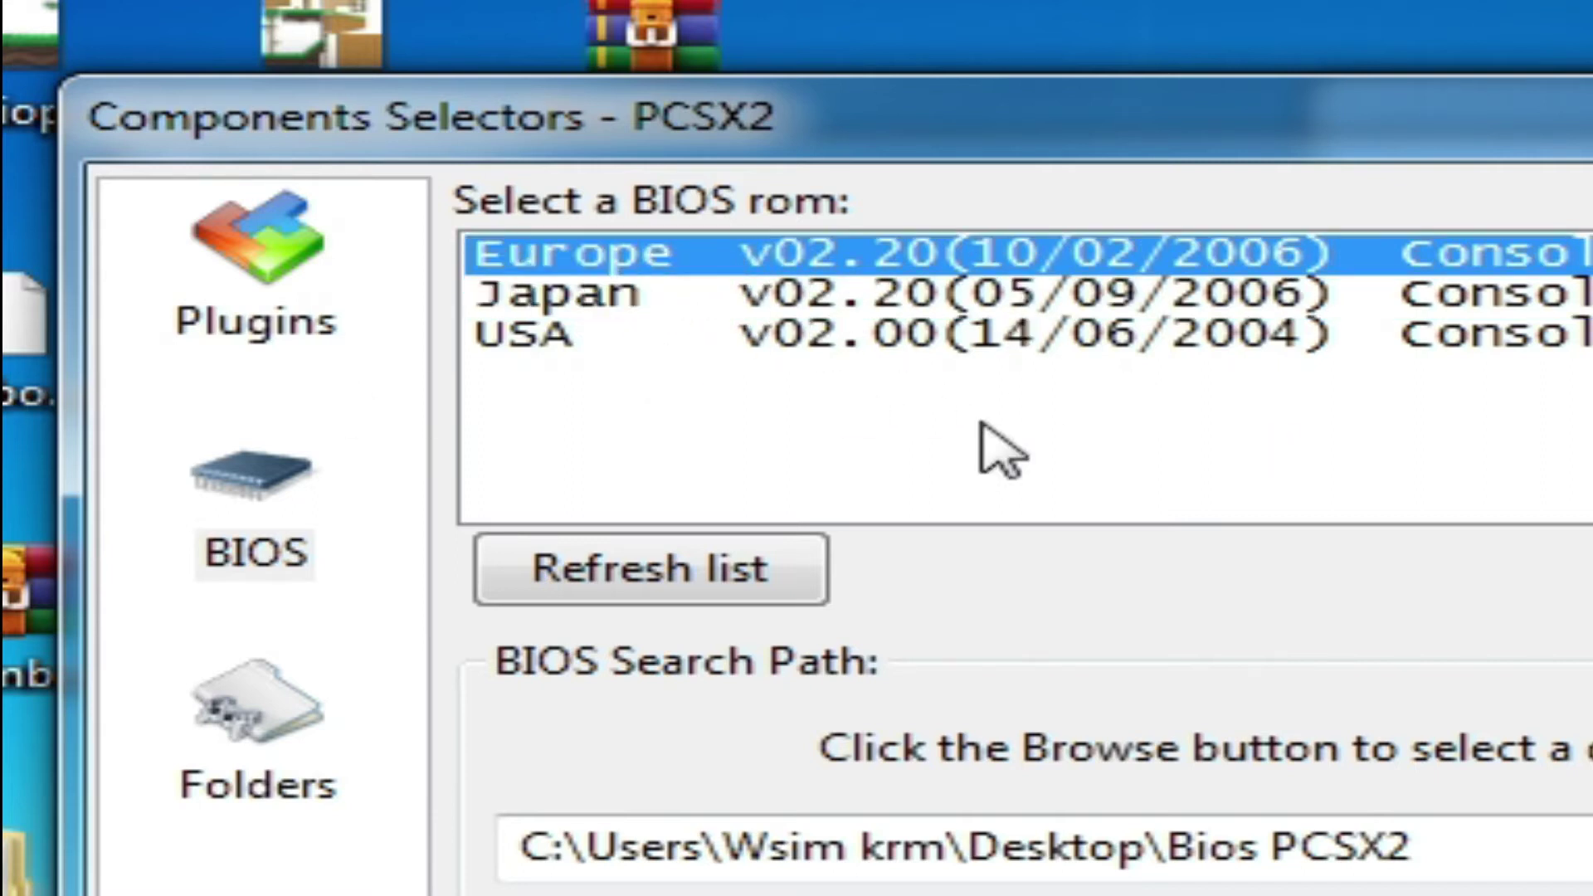
pyautogui.click(567, 341)
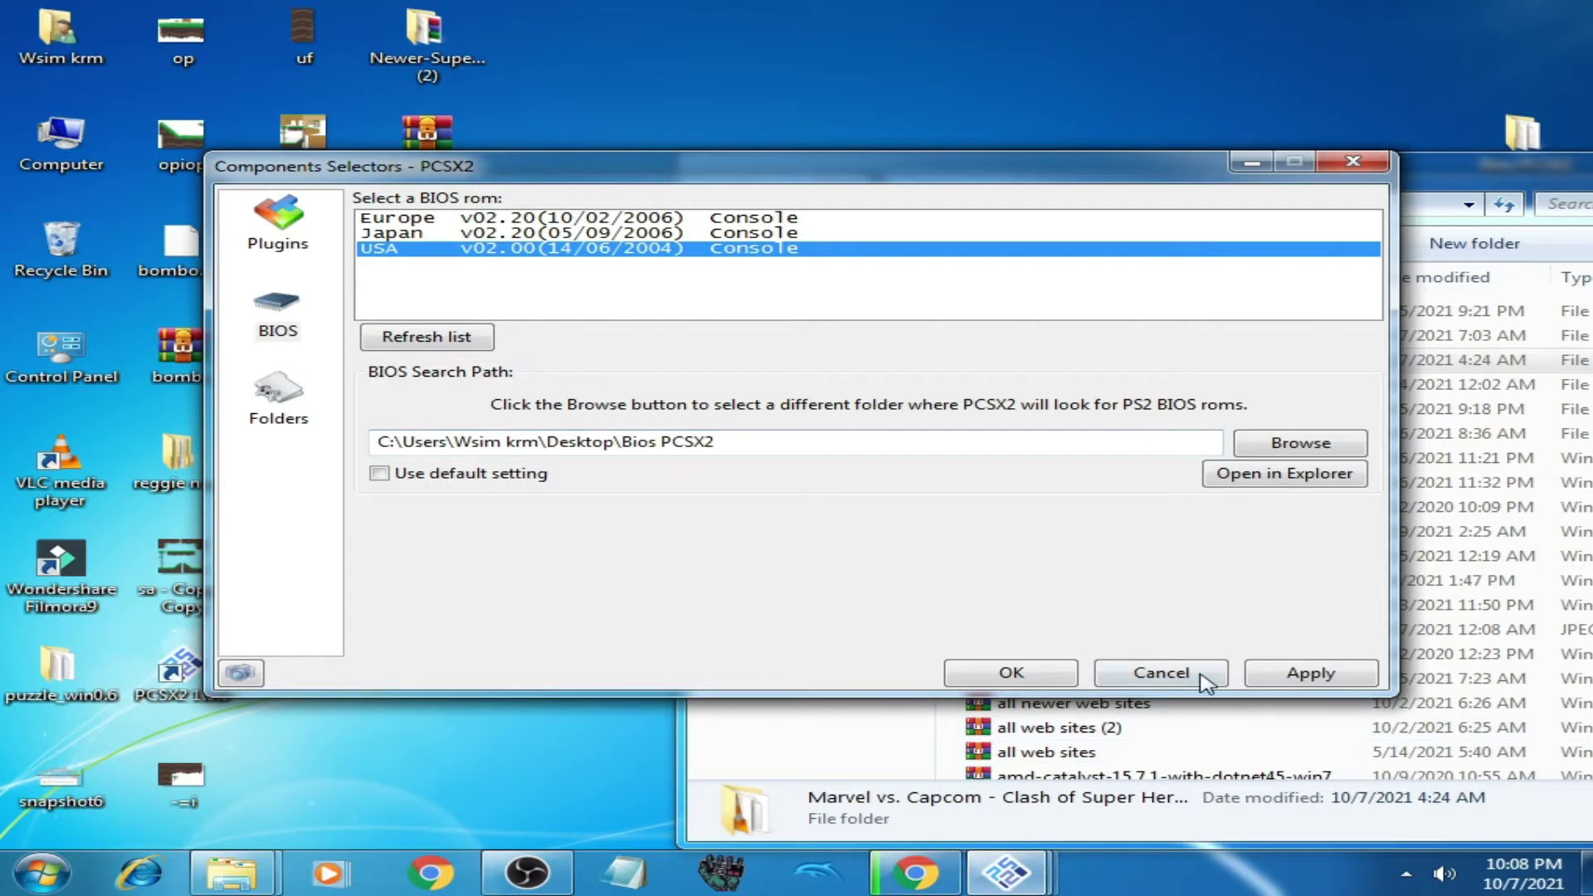
pyautogui.click(1292, 679)
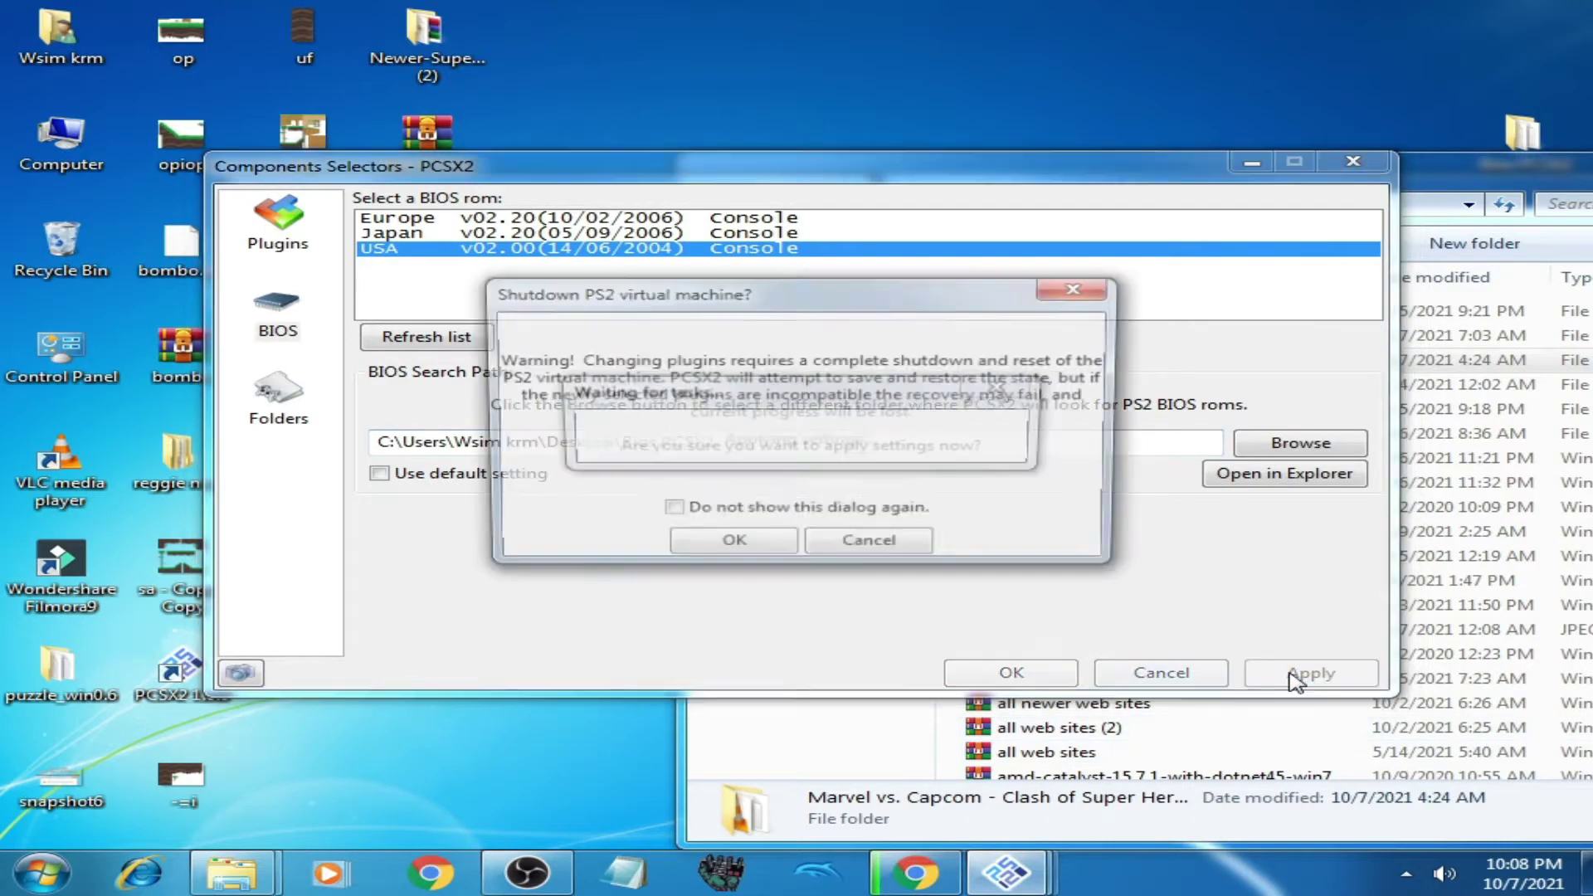
pyautogui.click(751, 554)
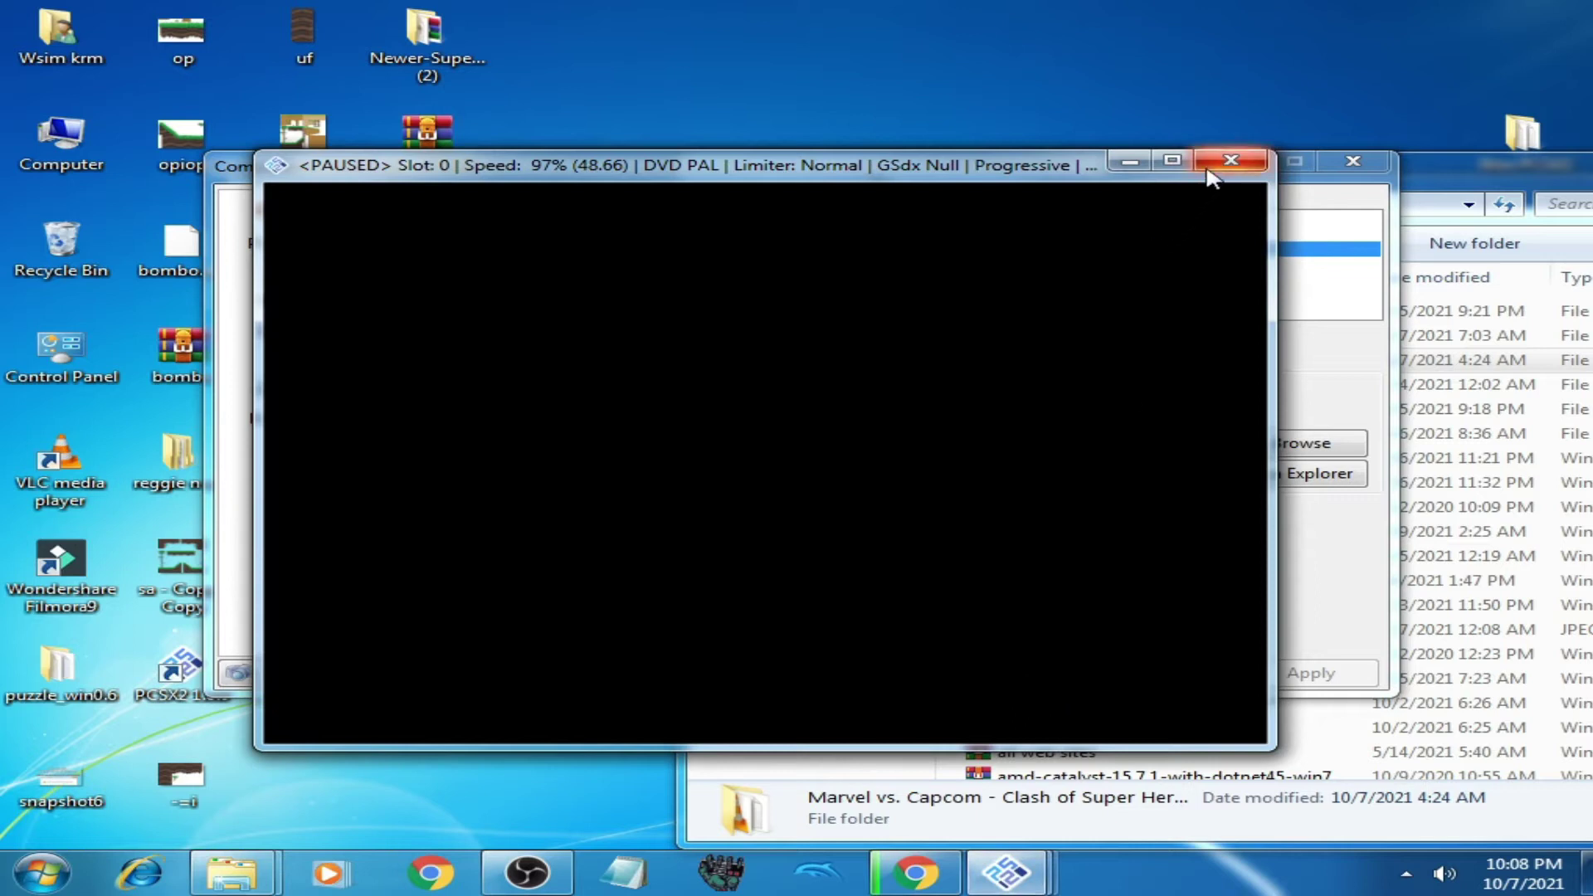
# - Close the paused game window, the selector and PCSX2, then relaunch the emulator
pyautogui.click(1211, 165)
pyautogui.click(1008, 673)
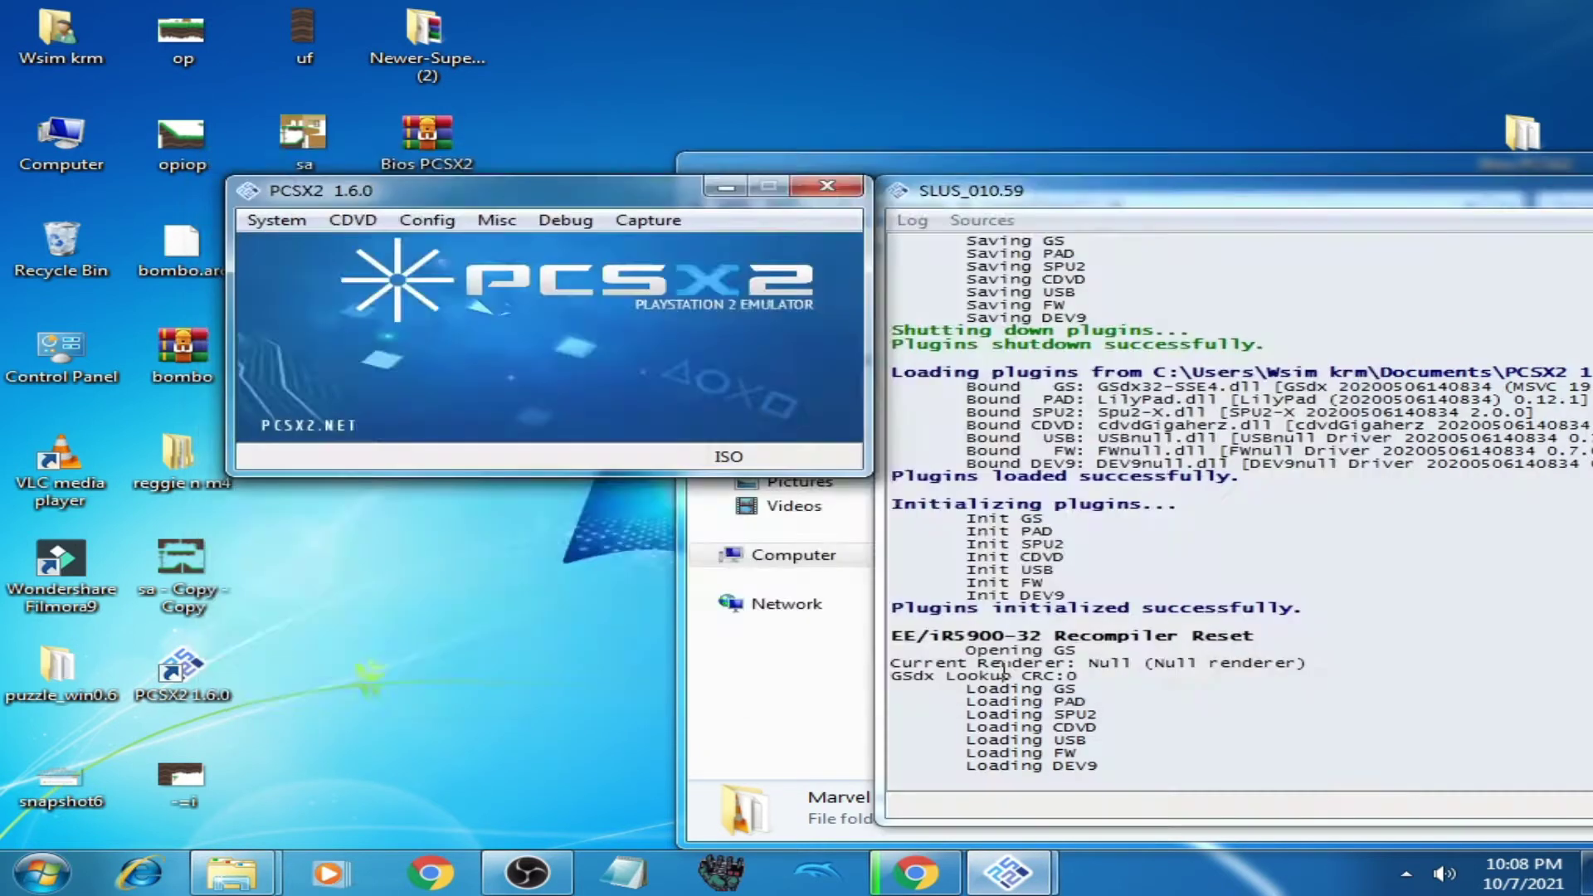
pyautogui.click(827, 188)
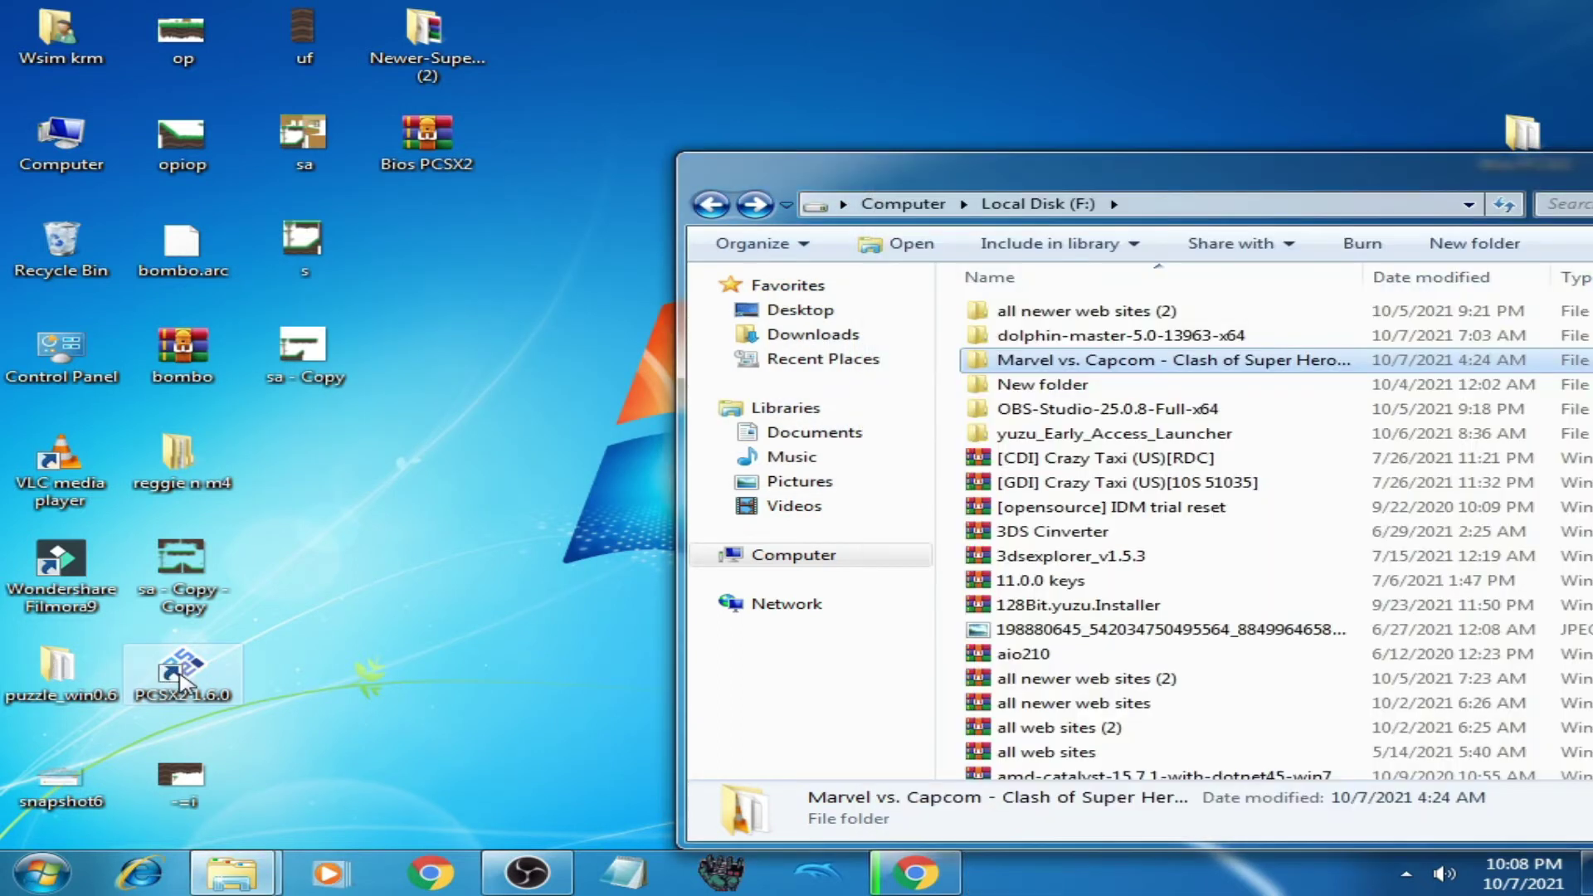
pyautogui.doubleClick(181, 672)
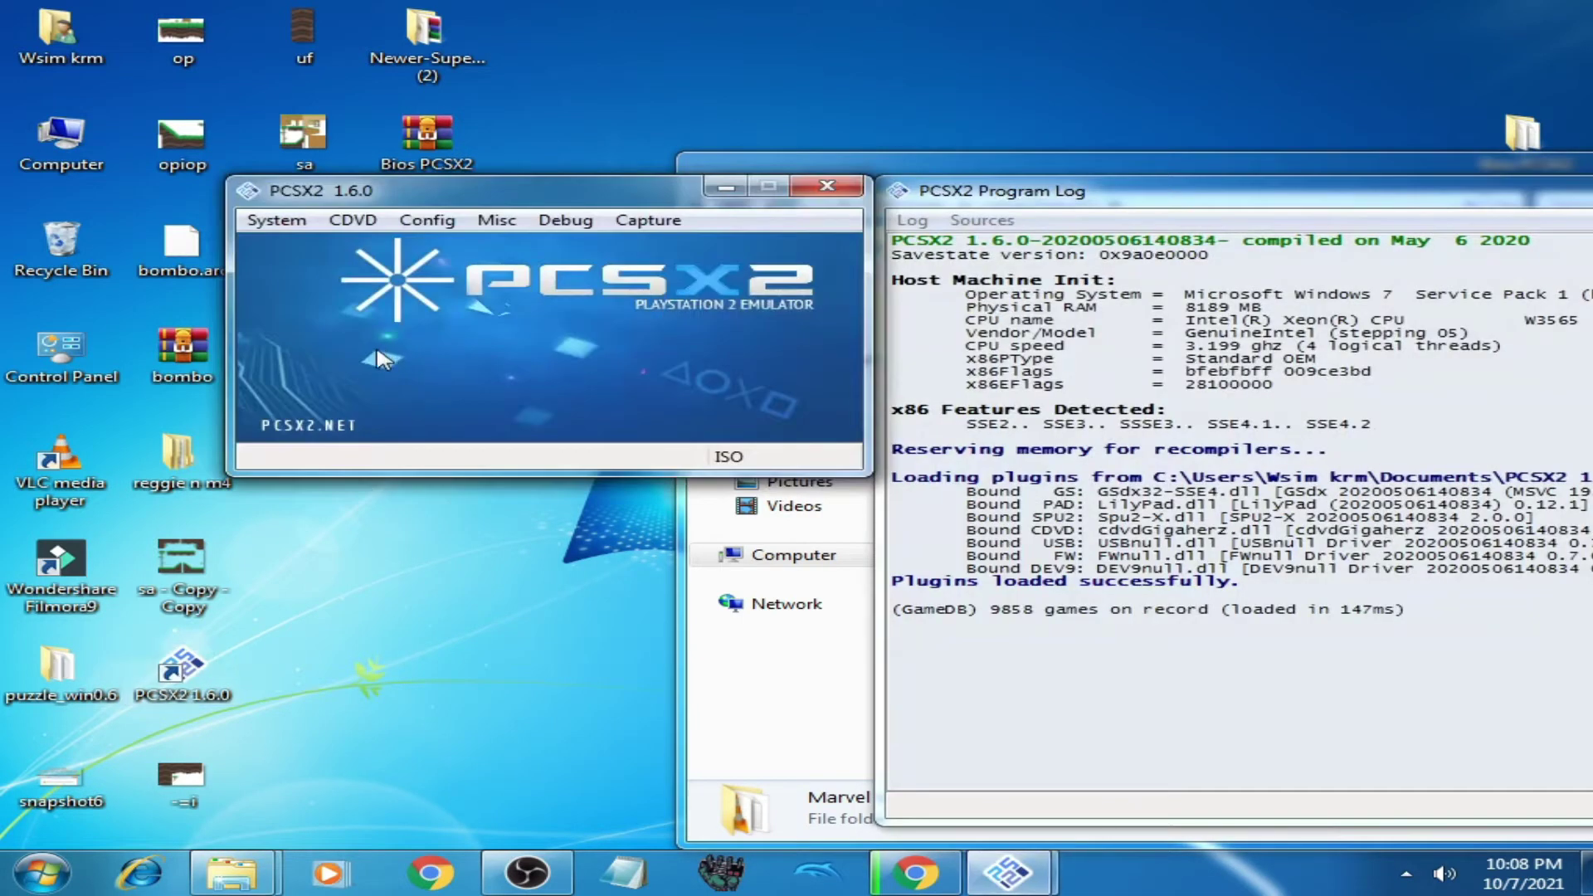
# - Fast-boot the Marvel vs. Capcom BIN file with Boot ISO (fast)
pyautogui.click(277, 220)
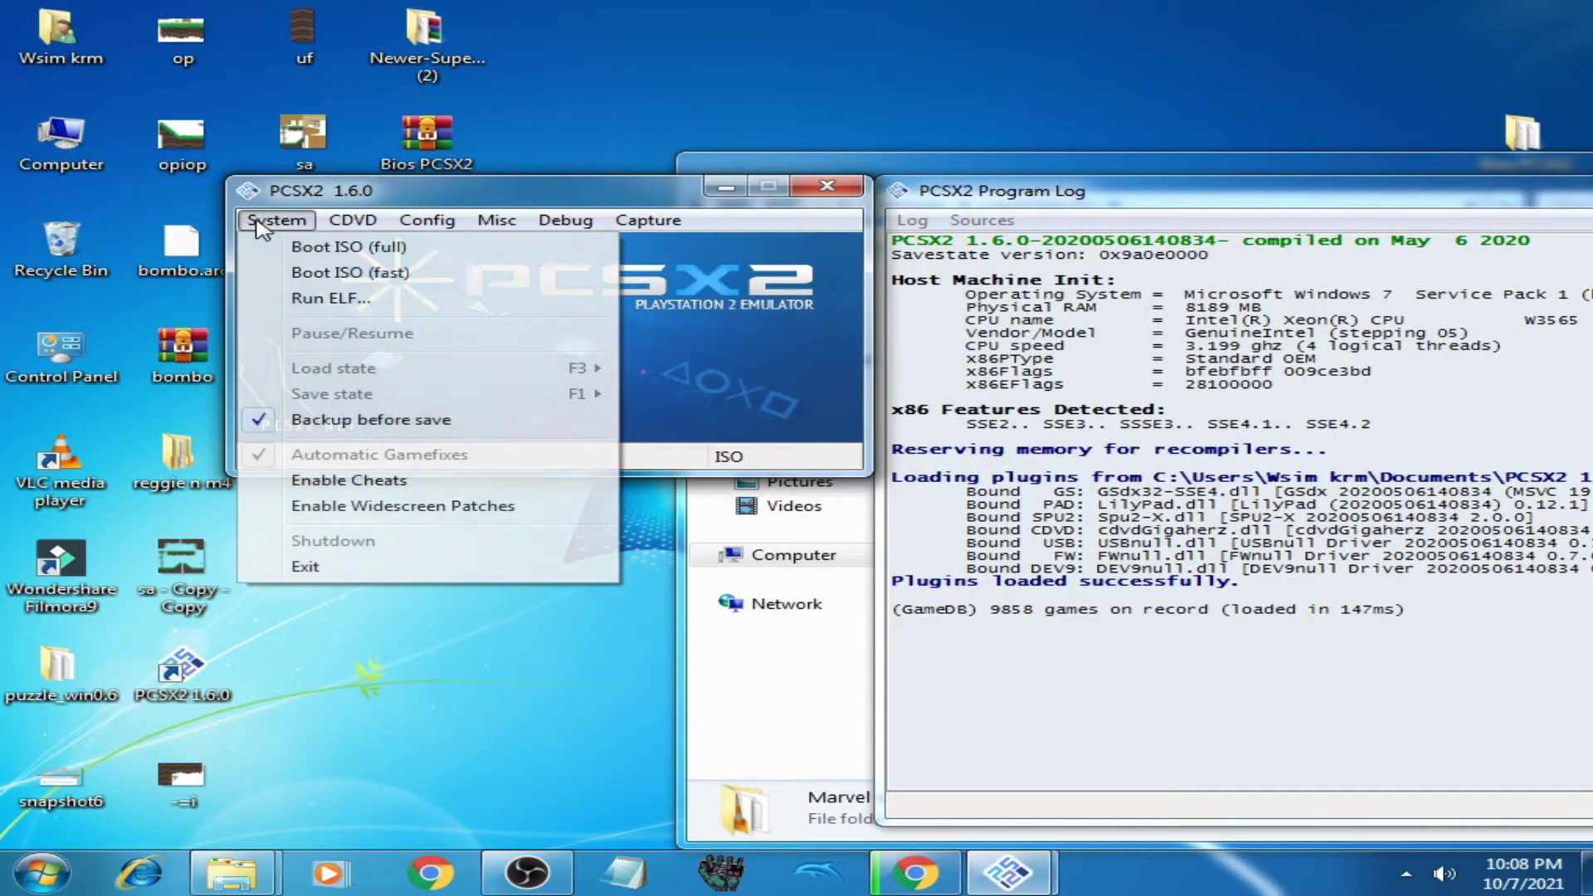
pyautogui.click(351, 279)
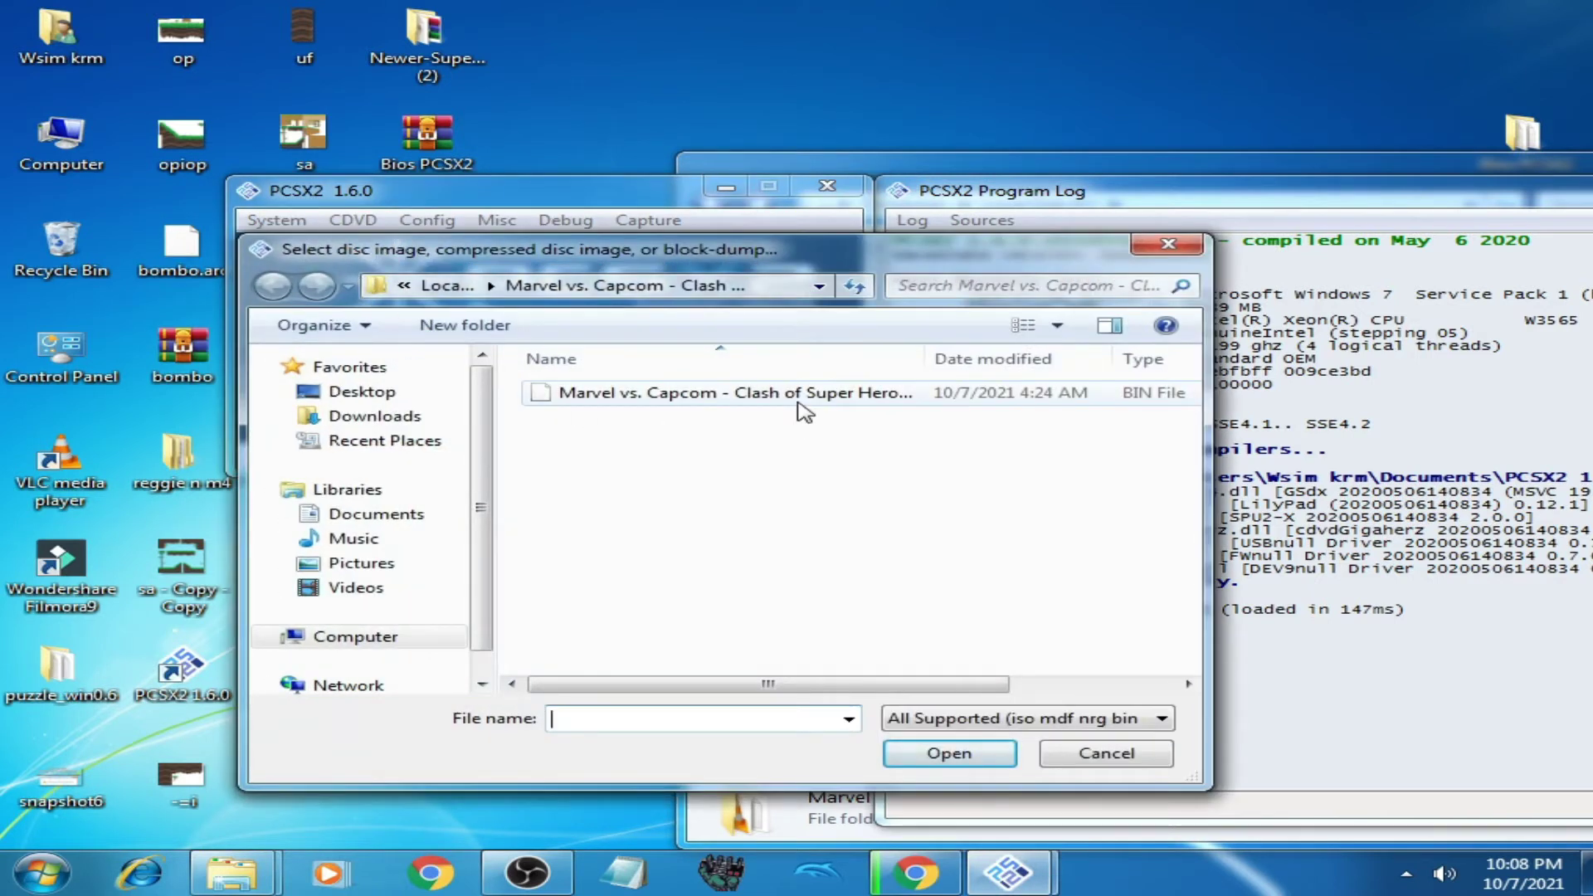
pyautogui.click(749, 398)
pyautogui.click(955, 754)
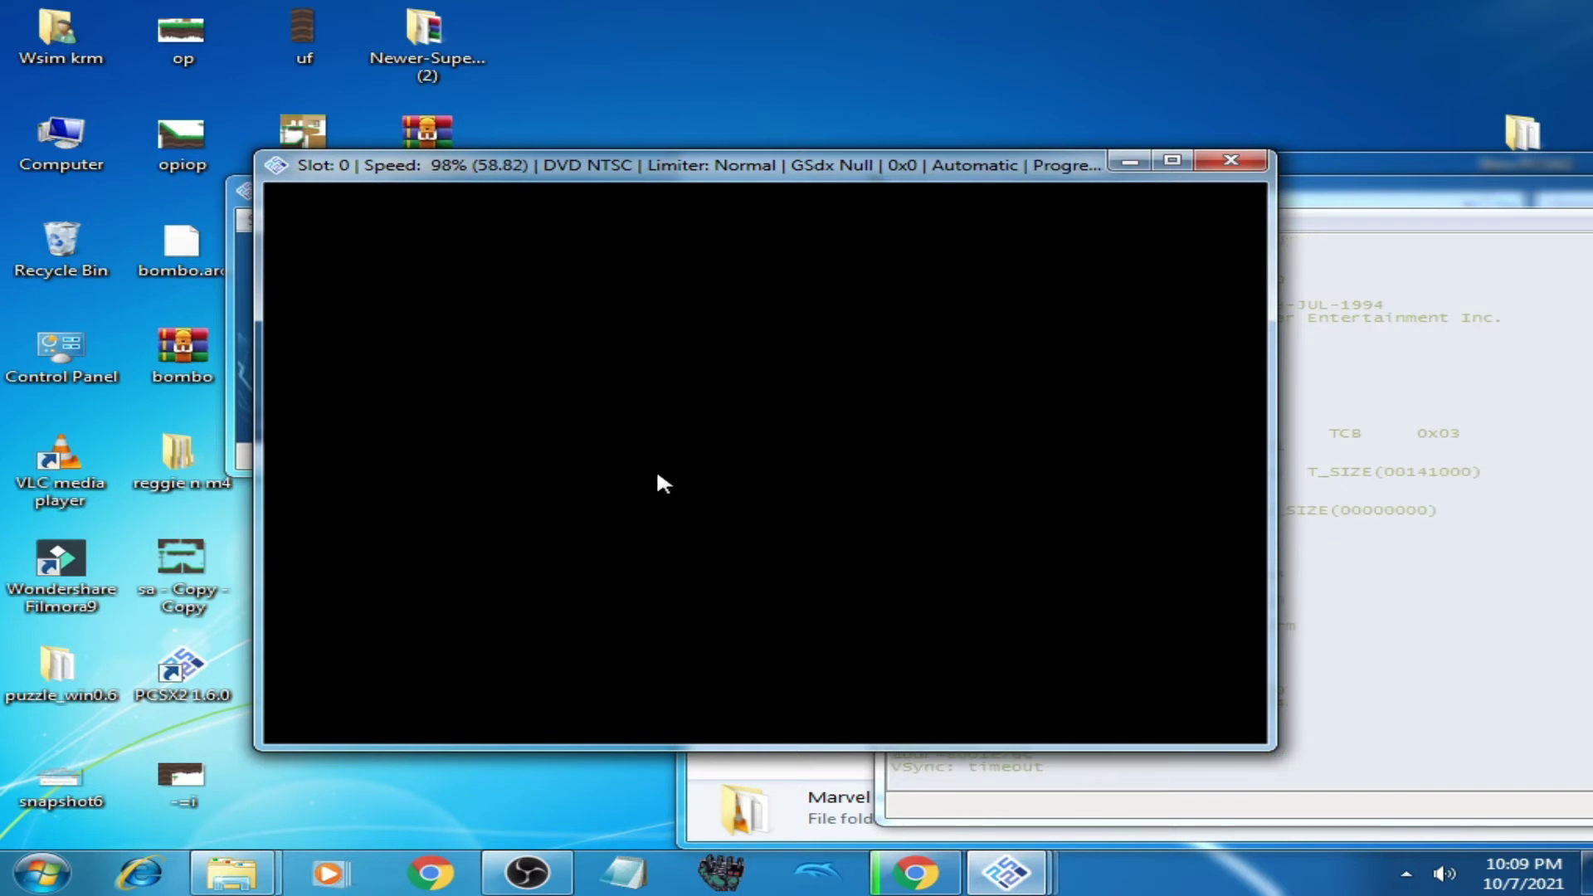
# - Change the Video (GS) plugin renderer from None to OpenGL (Software)
pyautogui.click(1231, 160)
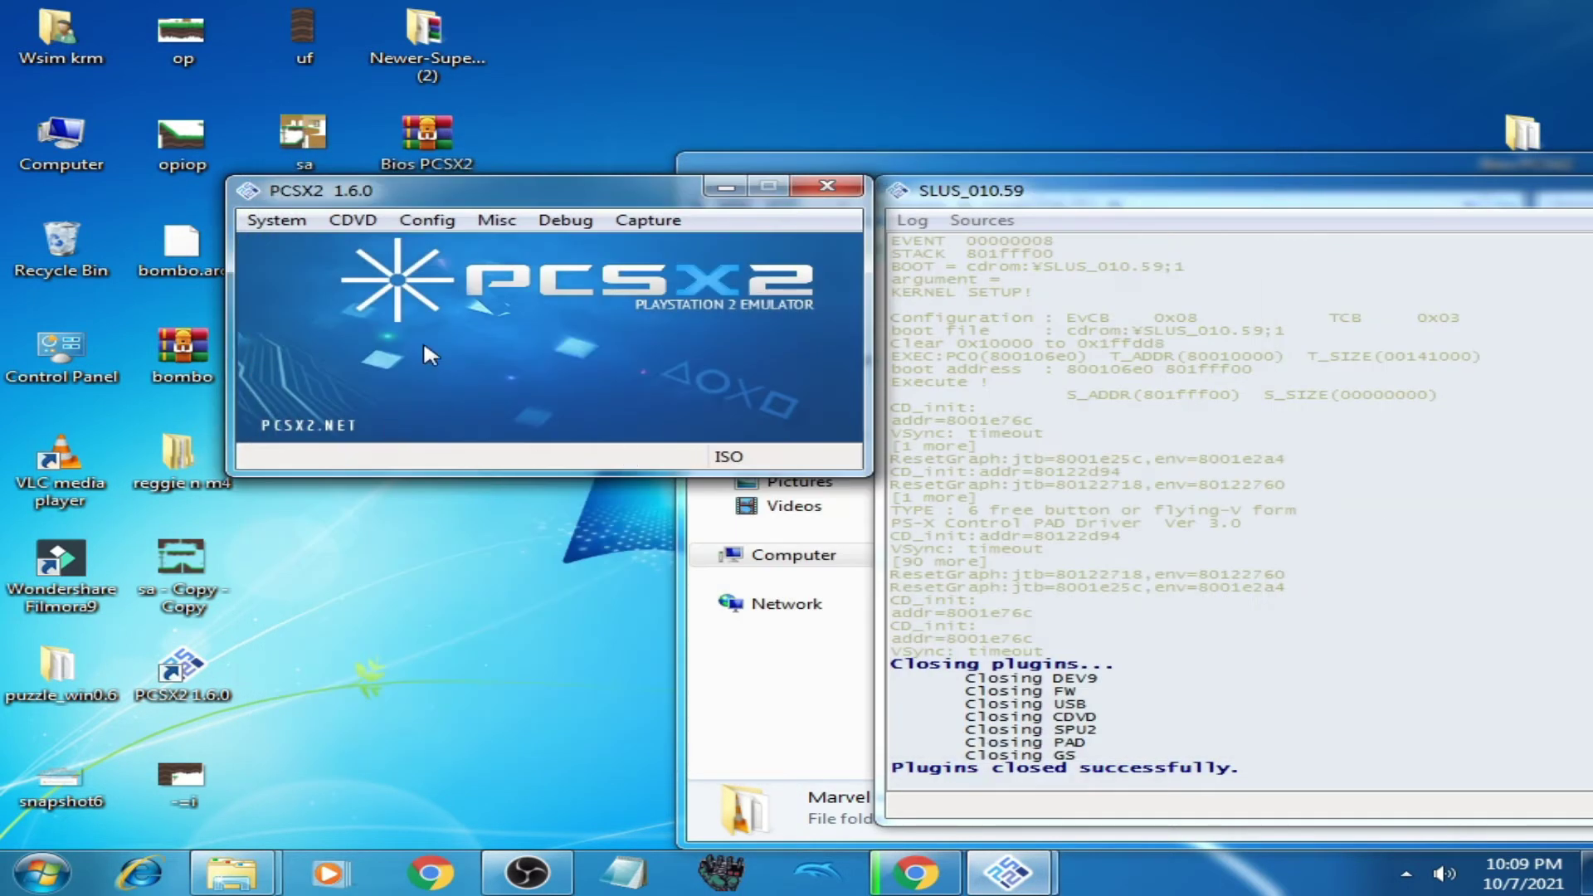
pyautogui.click(427, 220)
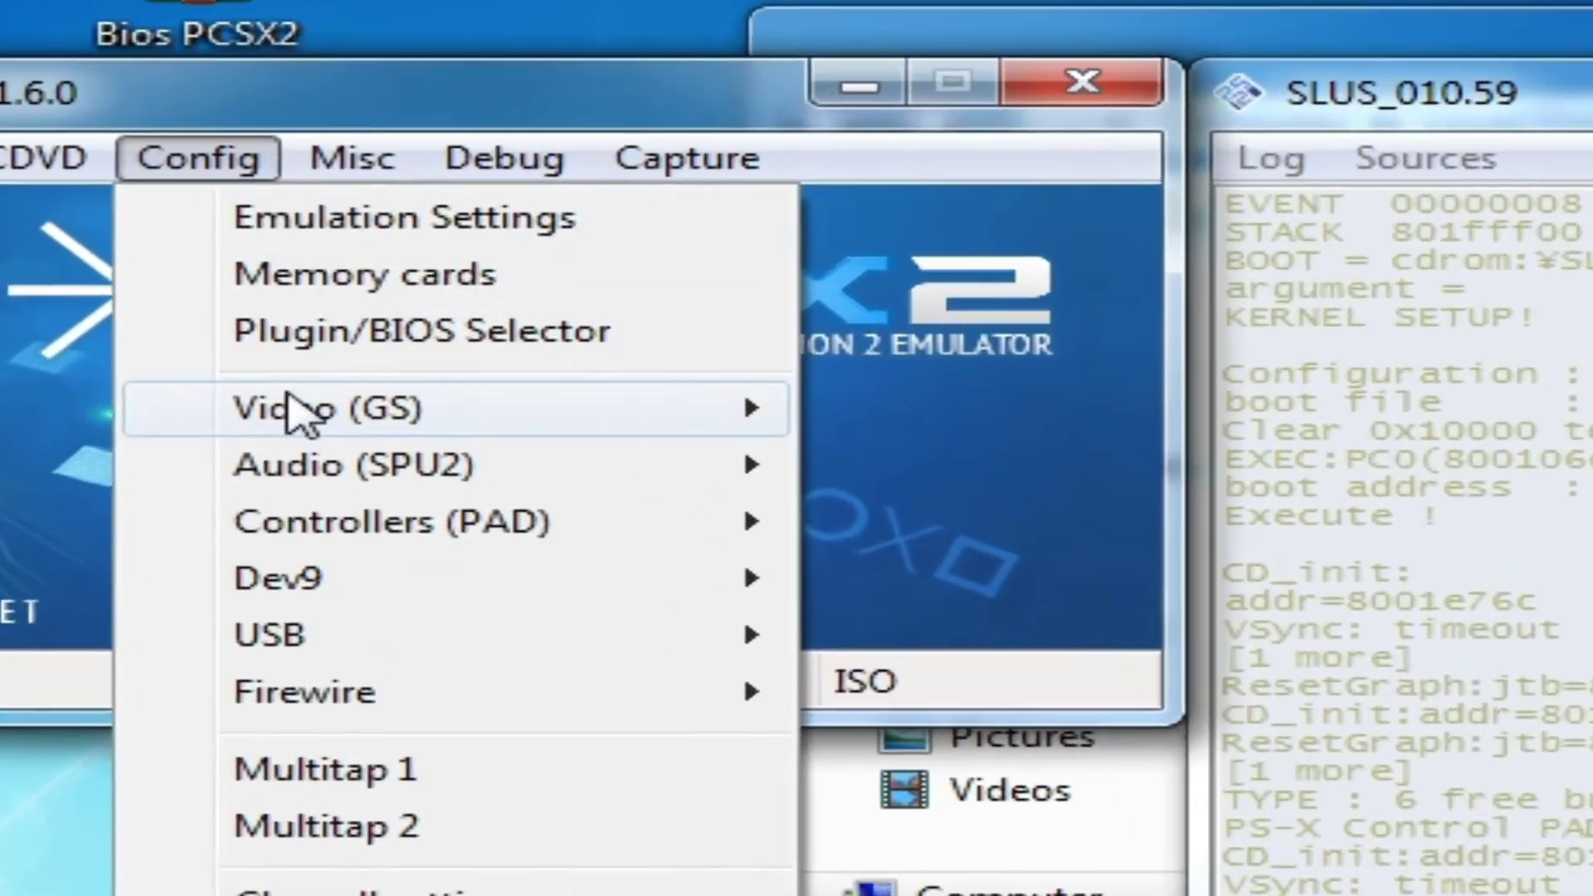
pyautogui.moveTo(400, 380)
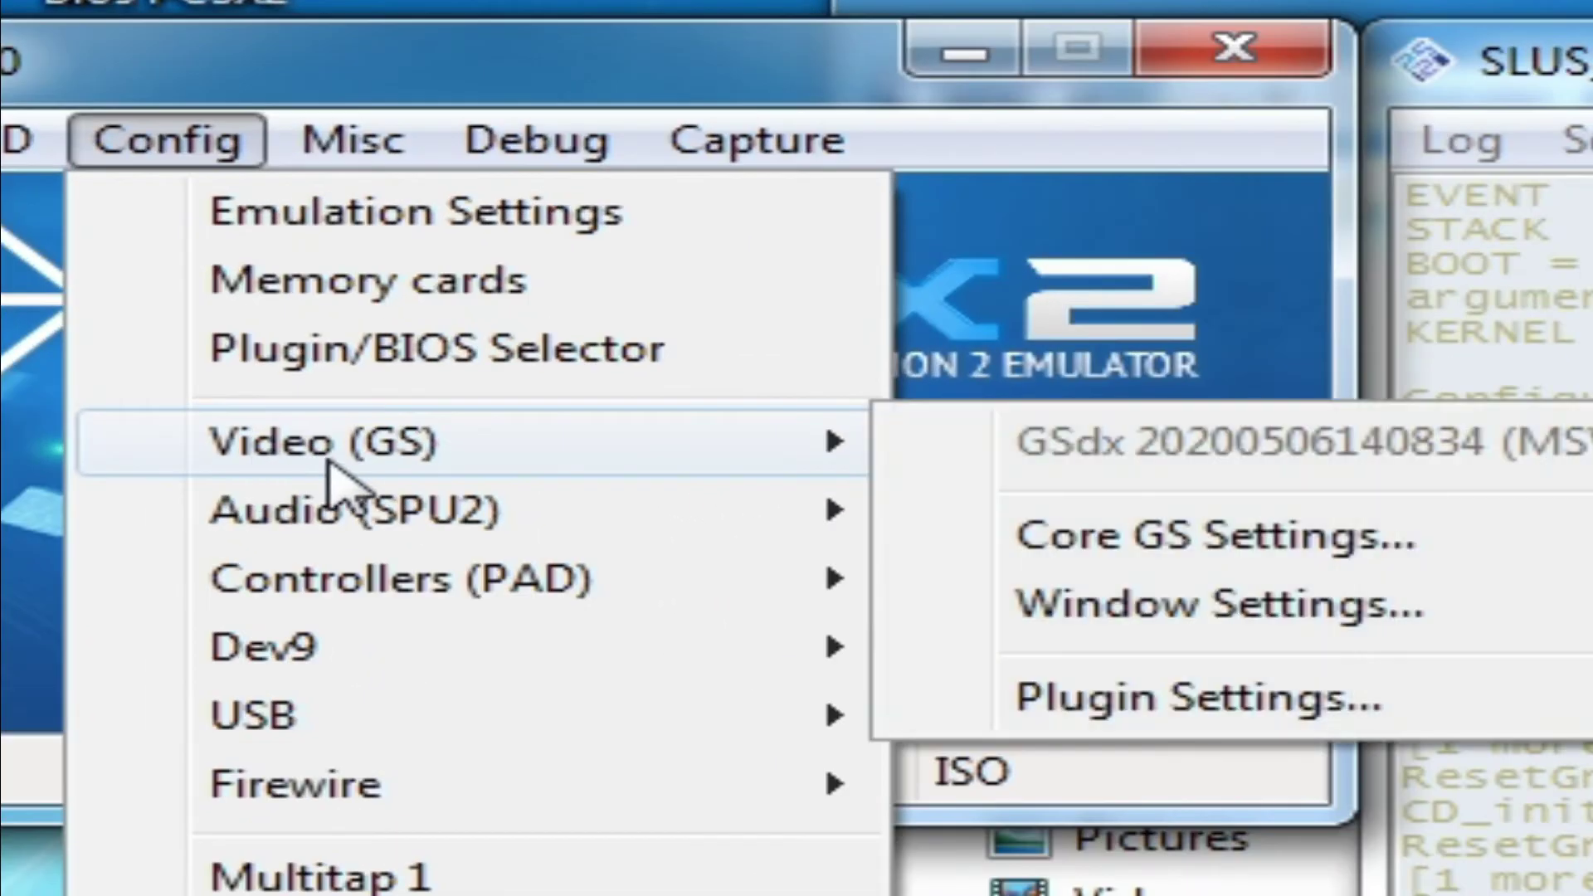
pyautogui.click(1090, 697)
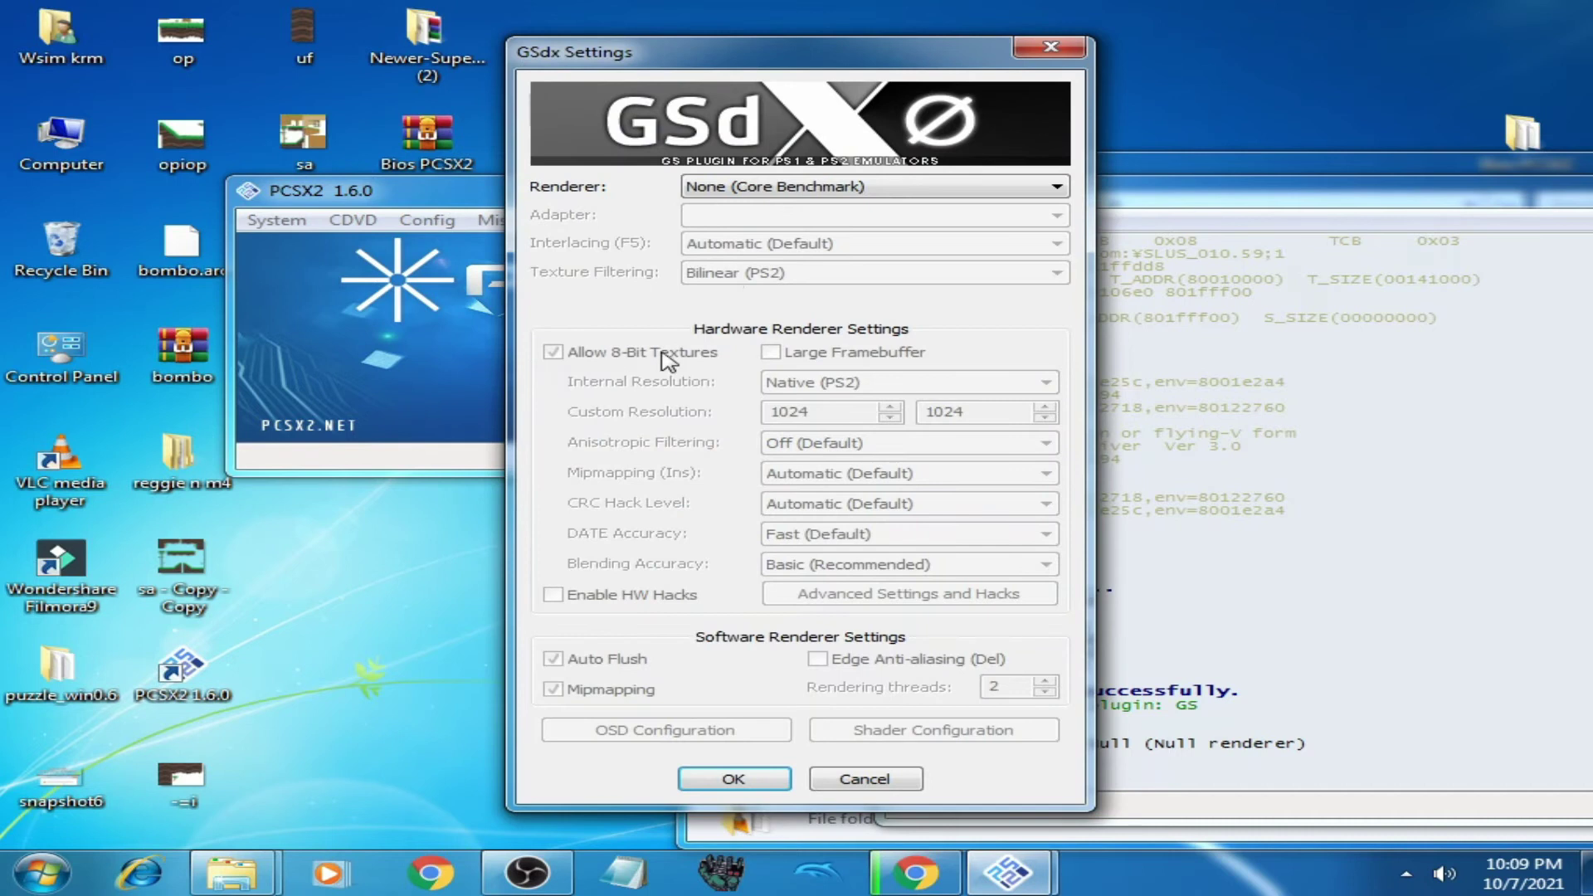
pyautogui.click(780, 189)
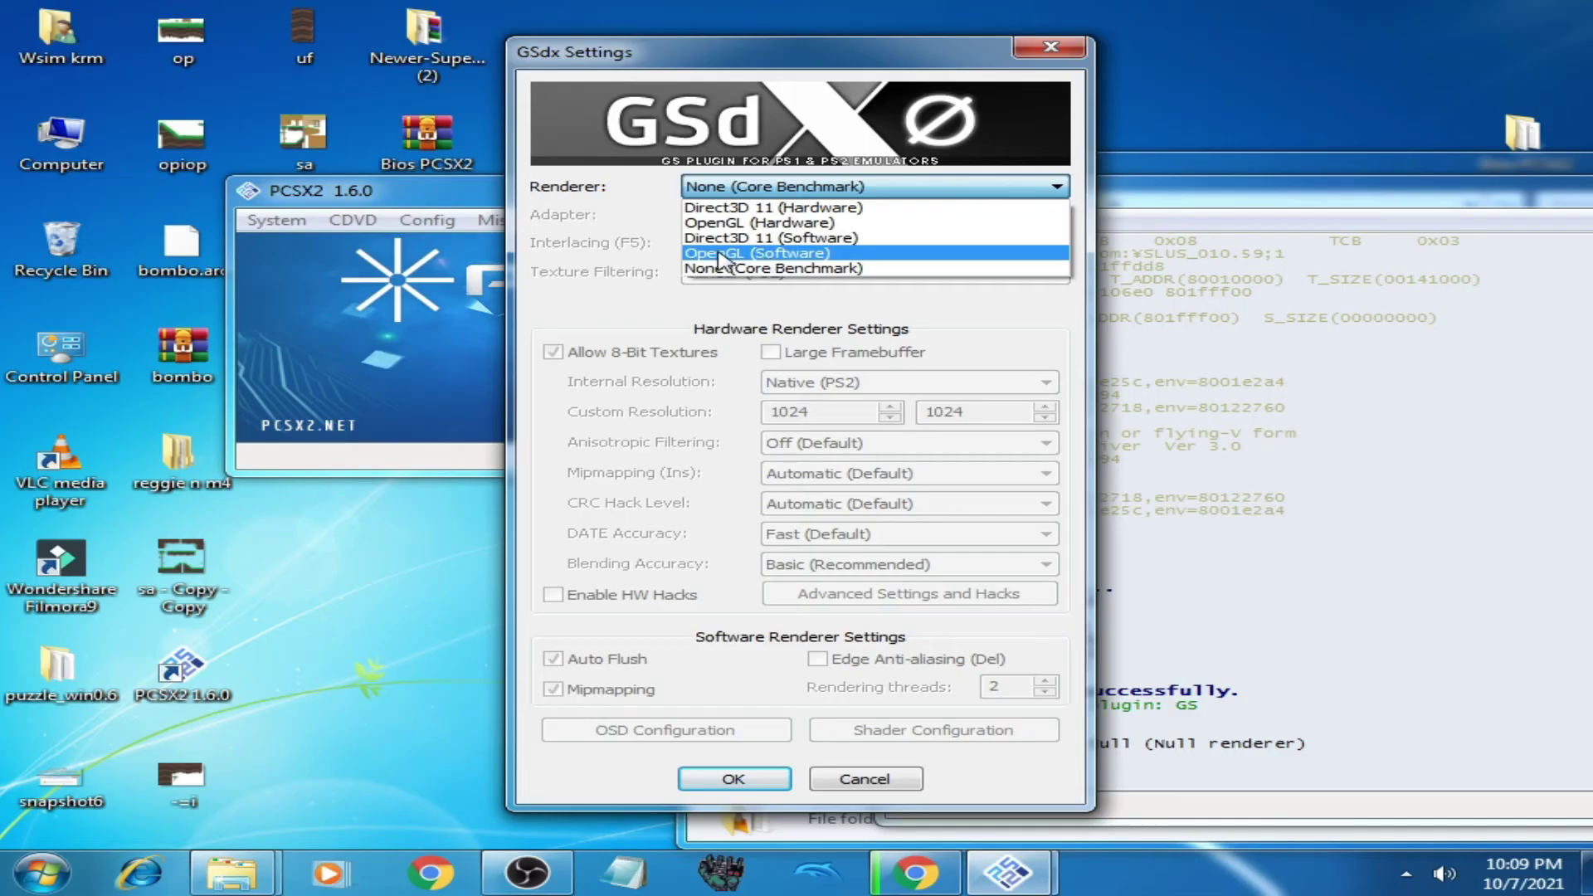
pyautogui.click(783, 257)
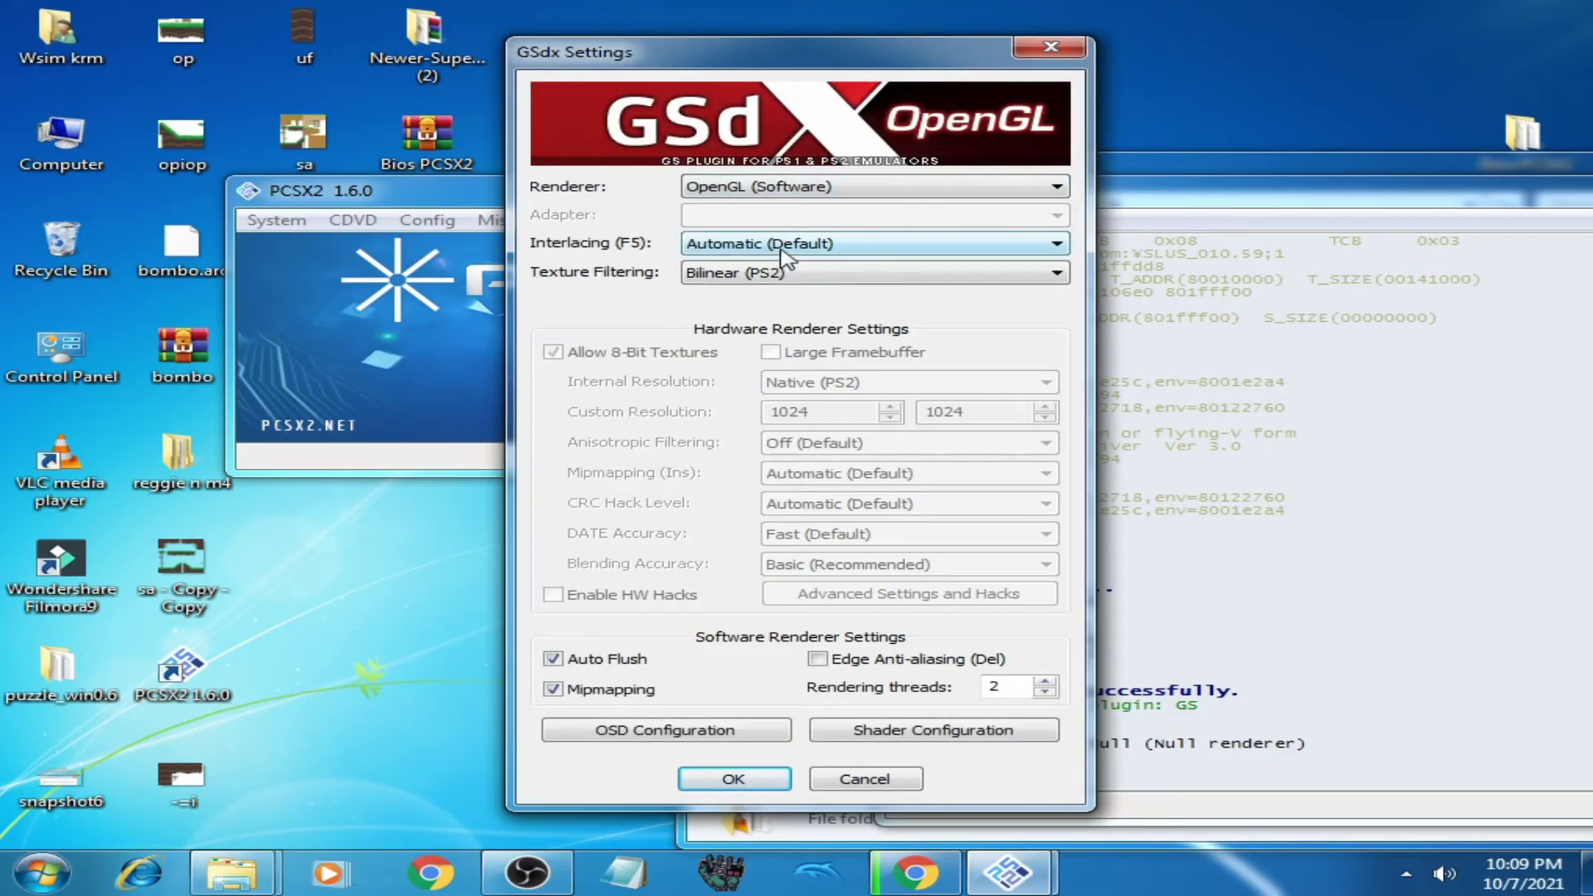
pyautogui.click(710, 782)
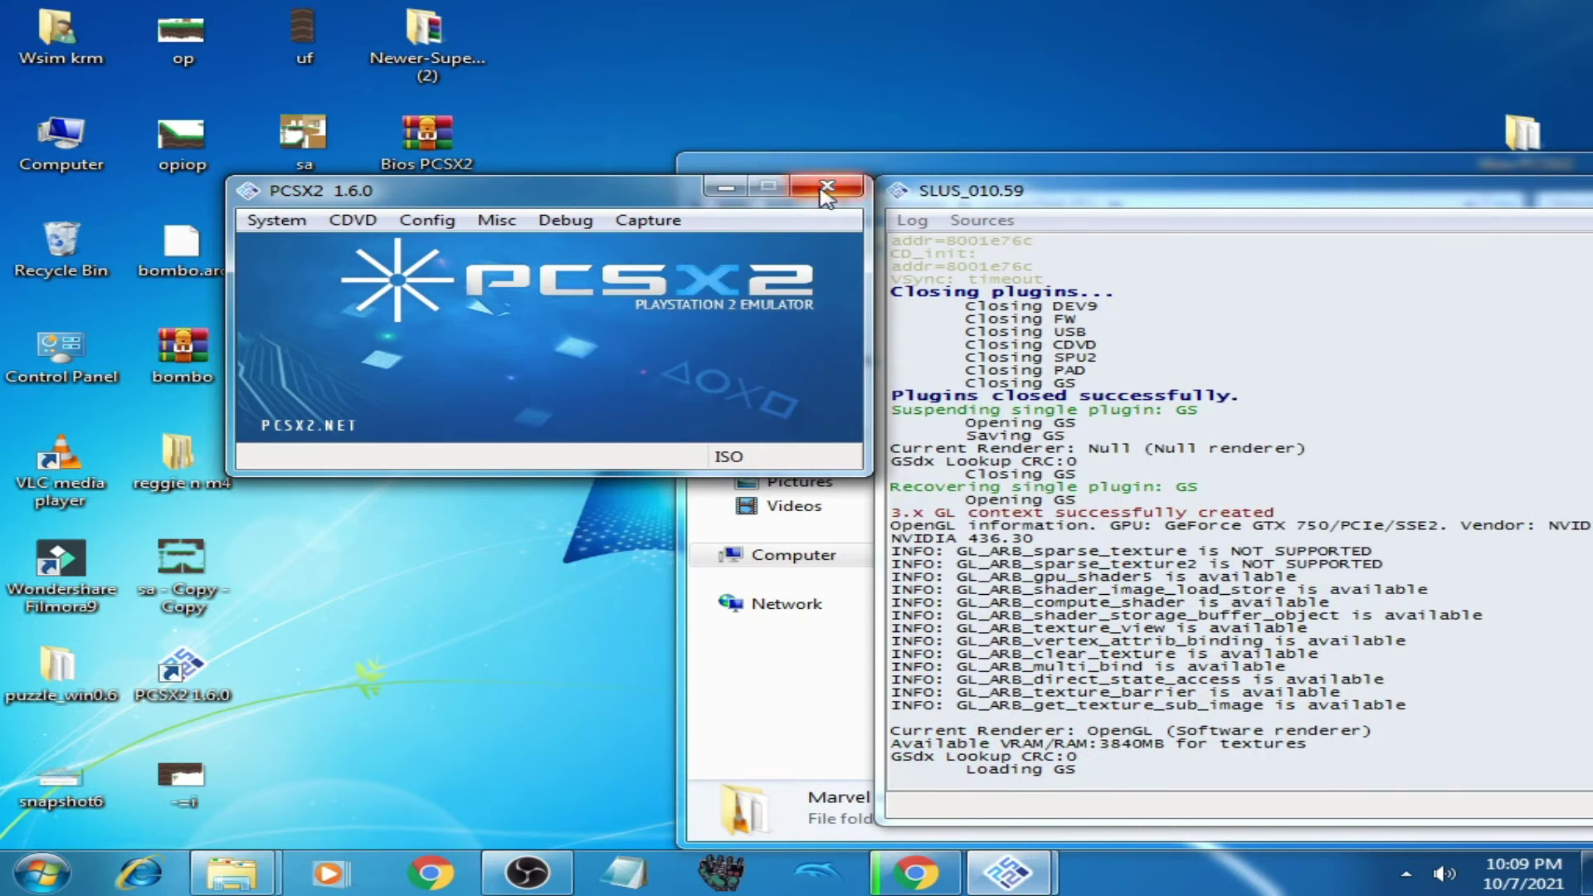
# - Close PCSX2 and relaunch it from its desktop shortcut
pyautogui.click(828, 193)
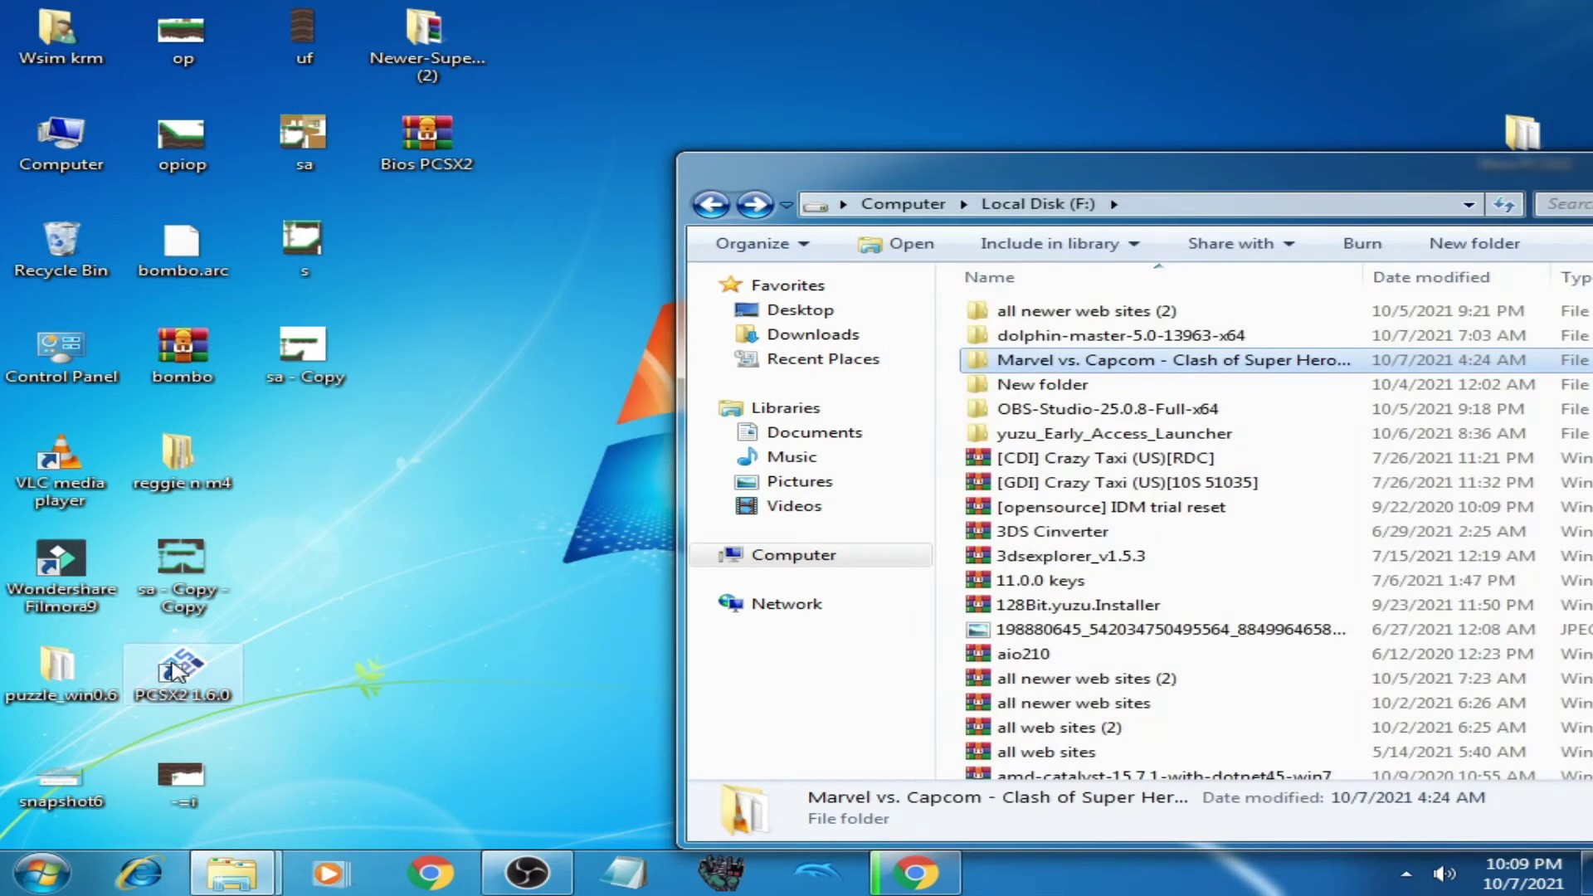
pyautogui.rightClick(175, 673)
pyautogui.click(307, 118)
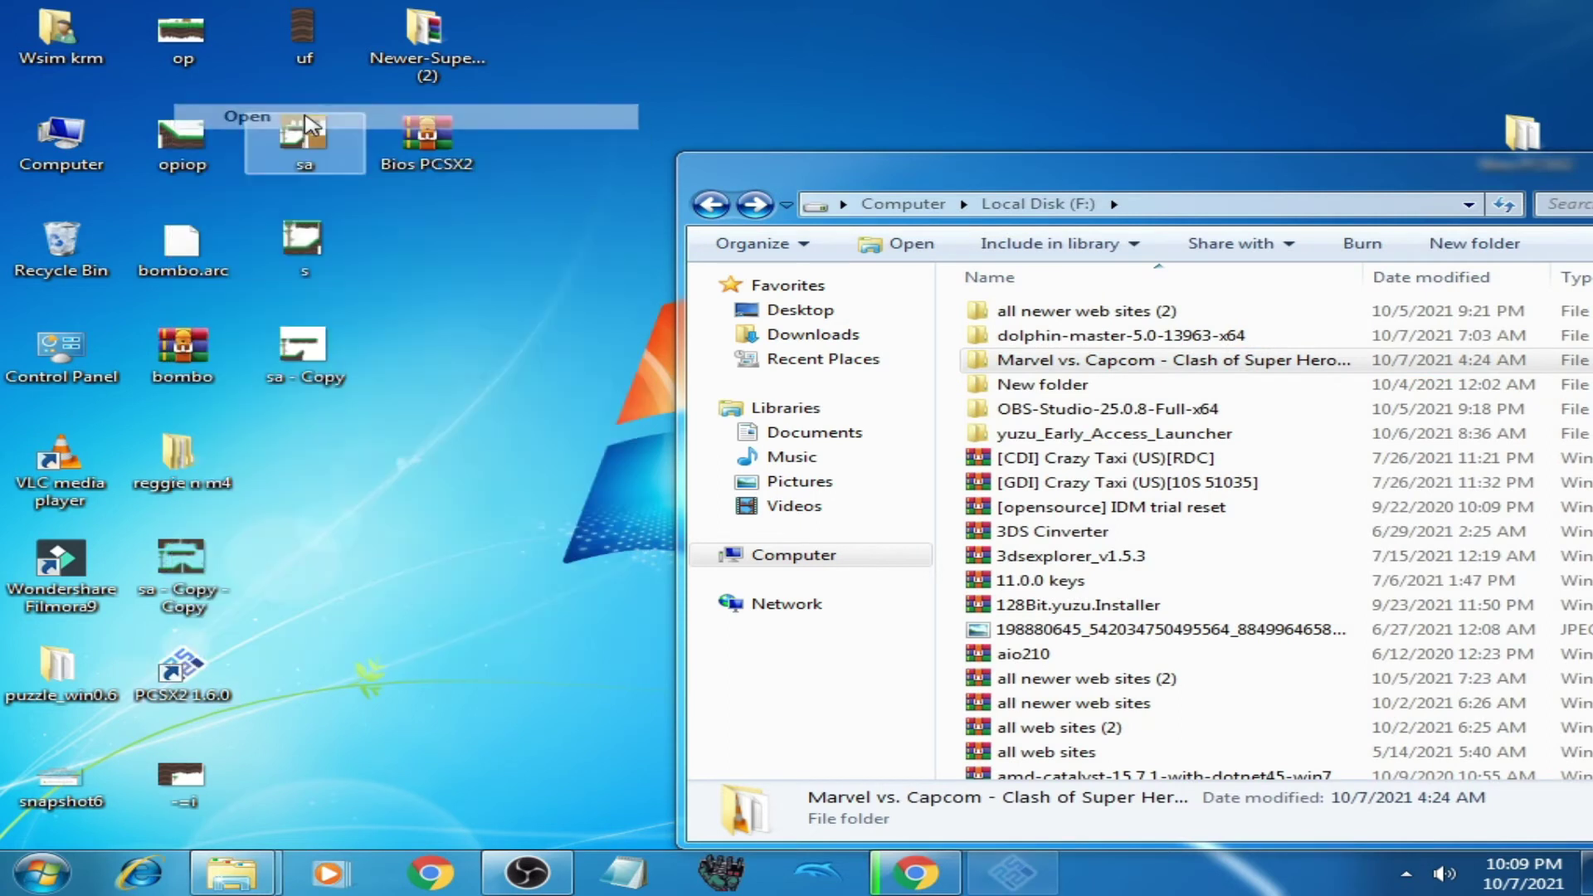
# - Fast-boot Marvel vs. Capcom to the CAPCOM logo, then exit the game with Escape
pyautogui.click(277, 220)
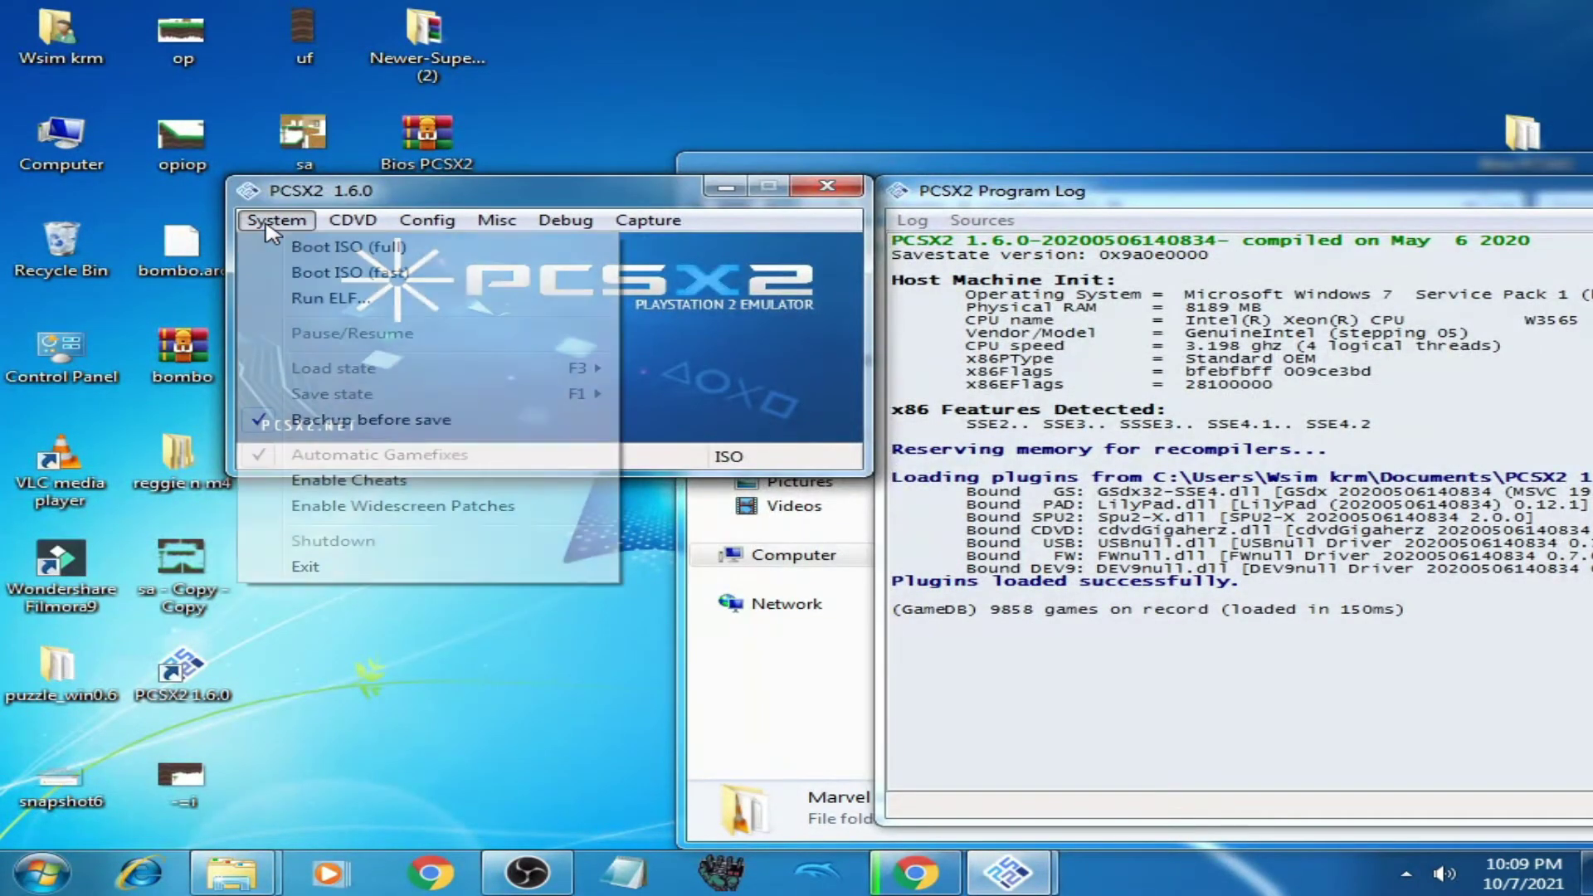
pyautogui.click(312, 274)
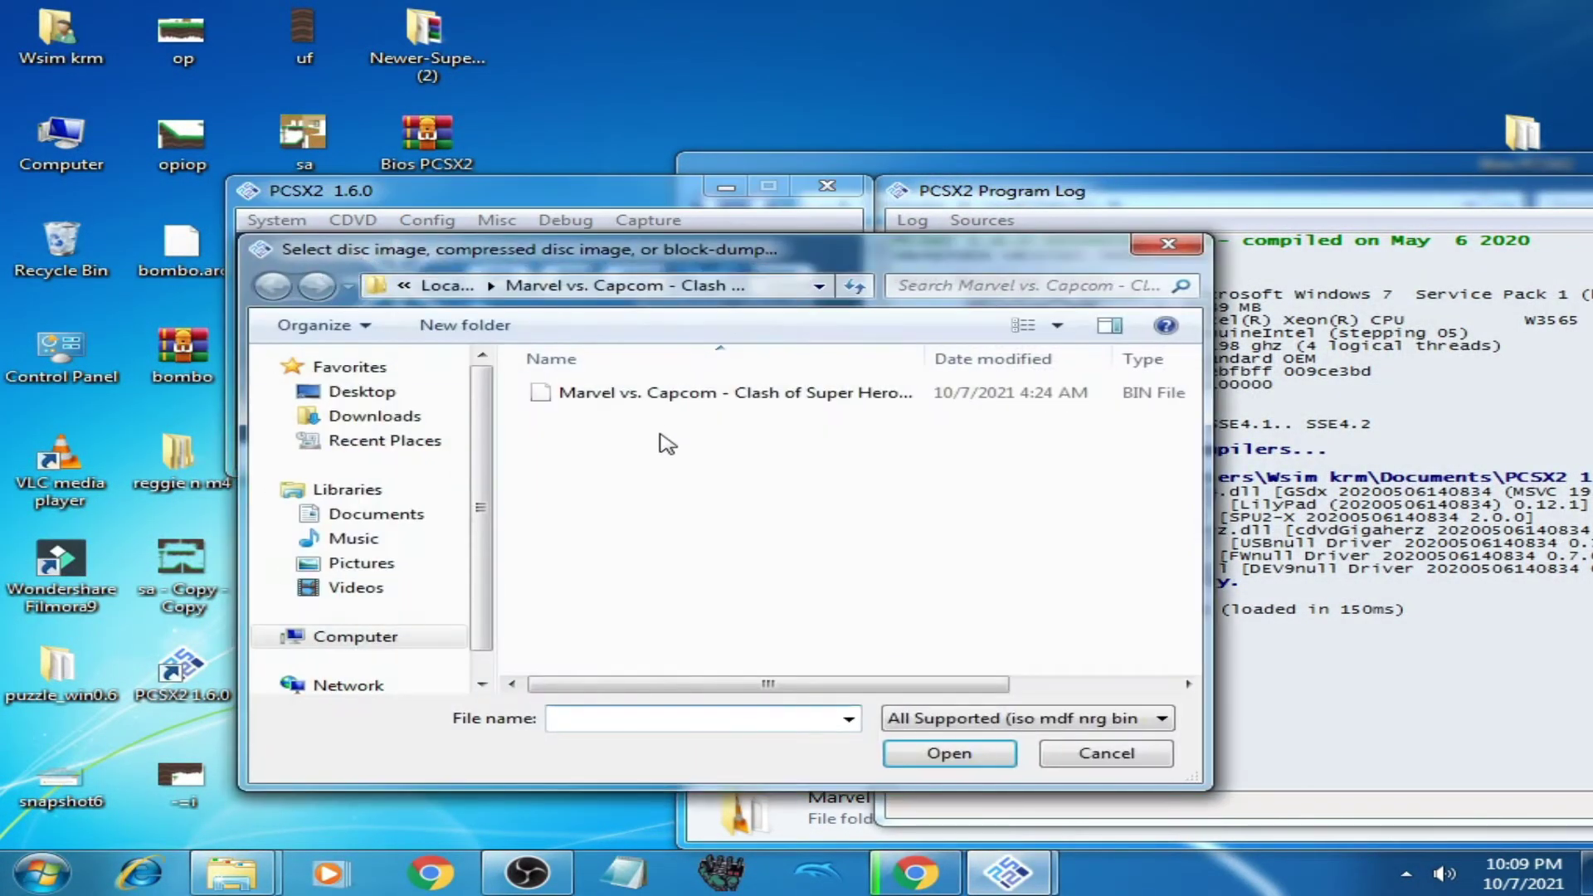
pyautogui.doubleClick(676, 397)
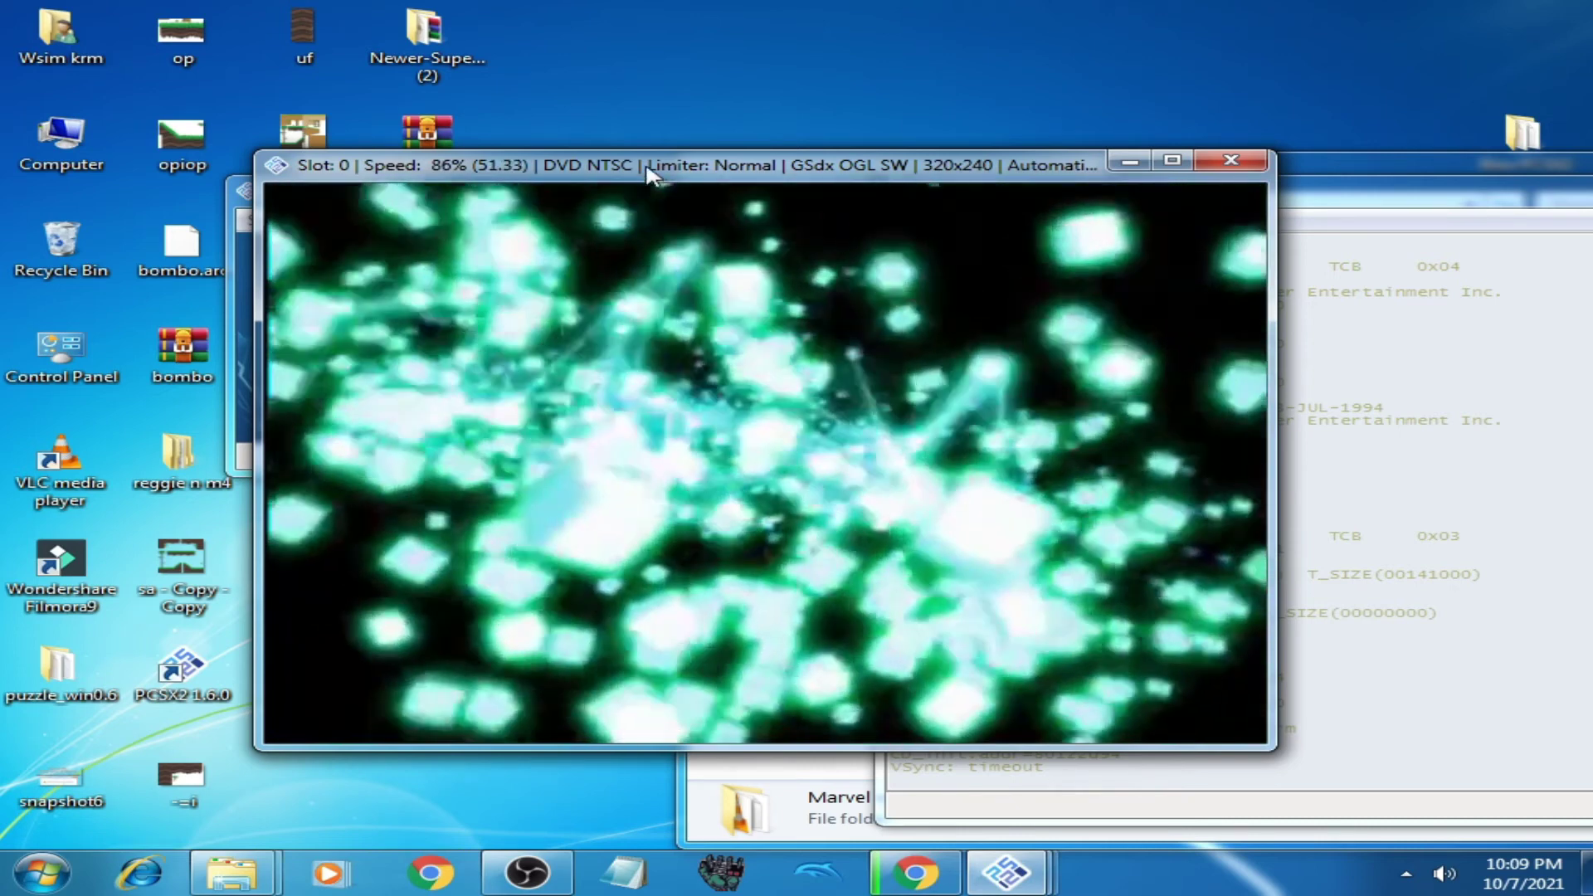
pyautogui.moveTo(656, 164); pyautogui.dragTo(910, 210)
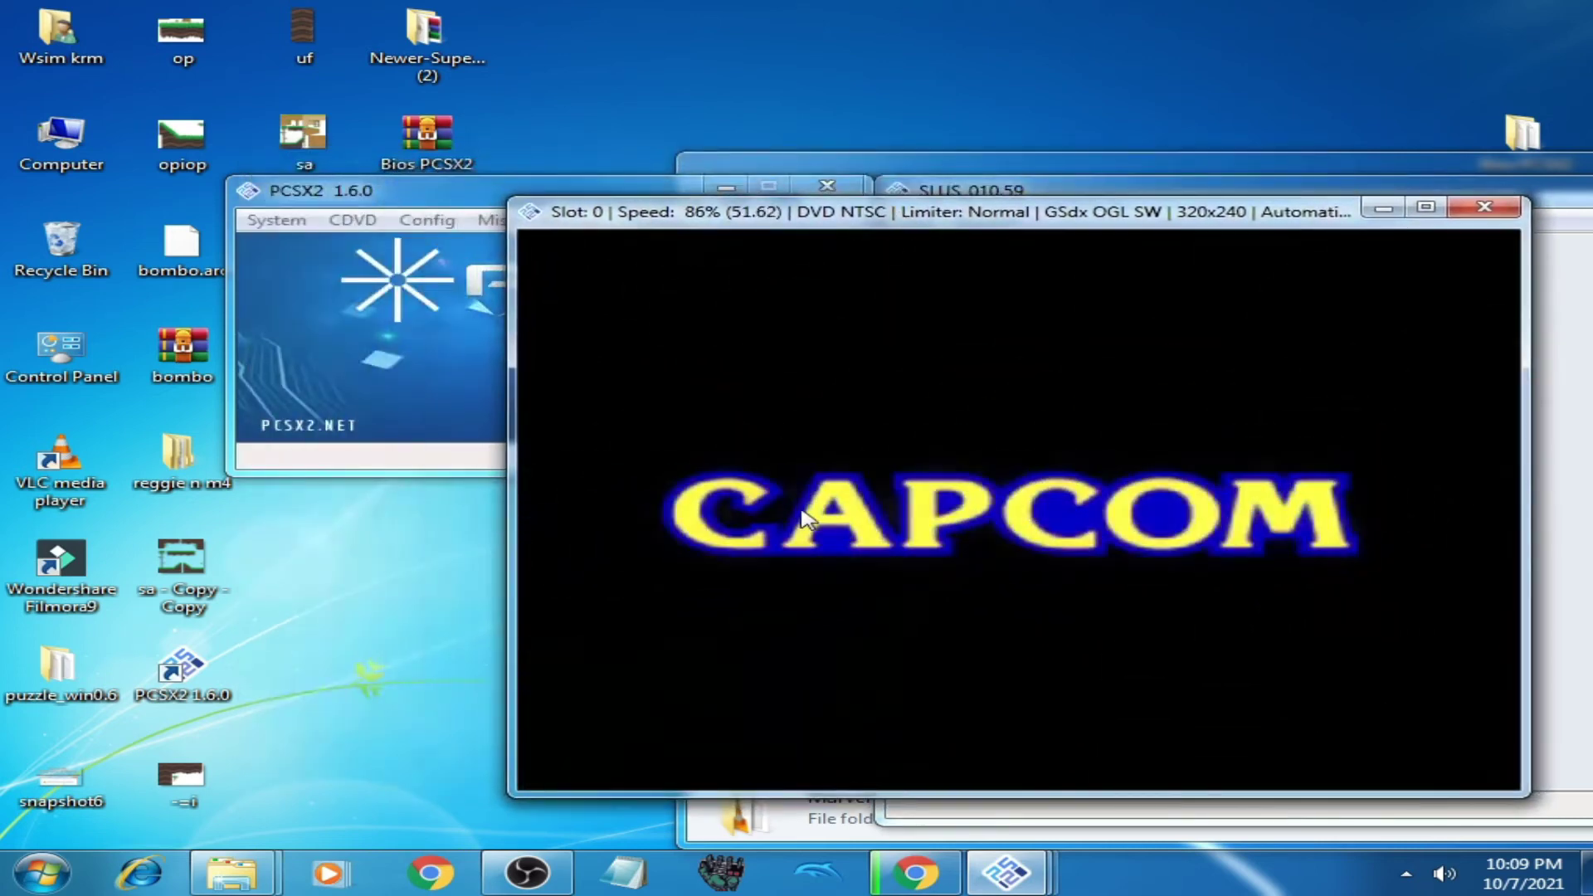
pyautogui.press('Escape')
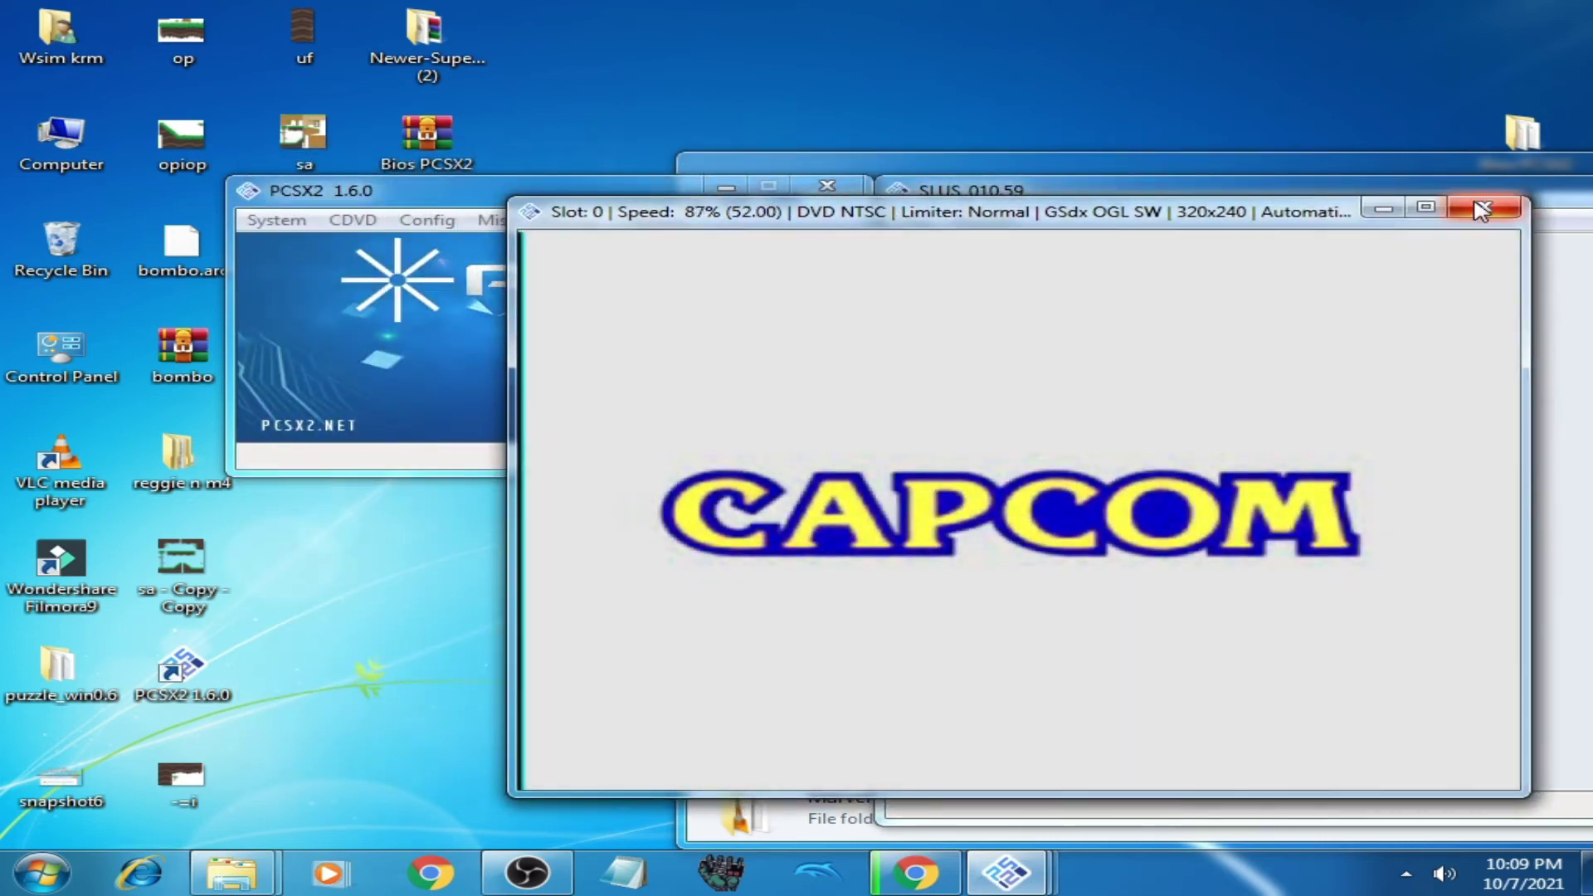
# - Verify the Video (GS) plugin settings still use OpenGL (Software), closing without changes
pyautogui.click(426, 220)
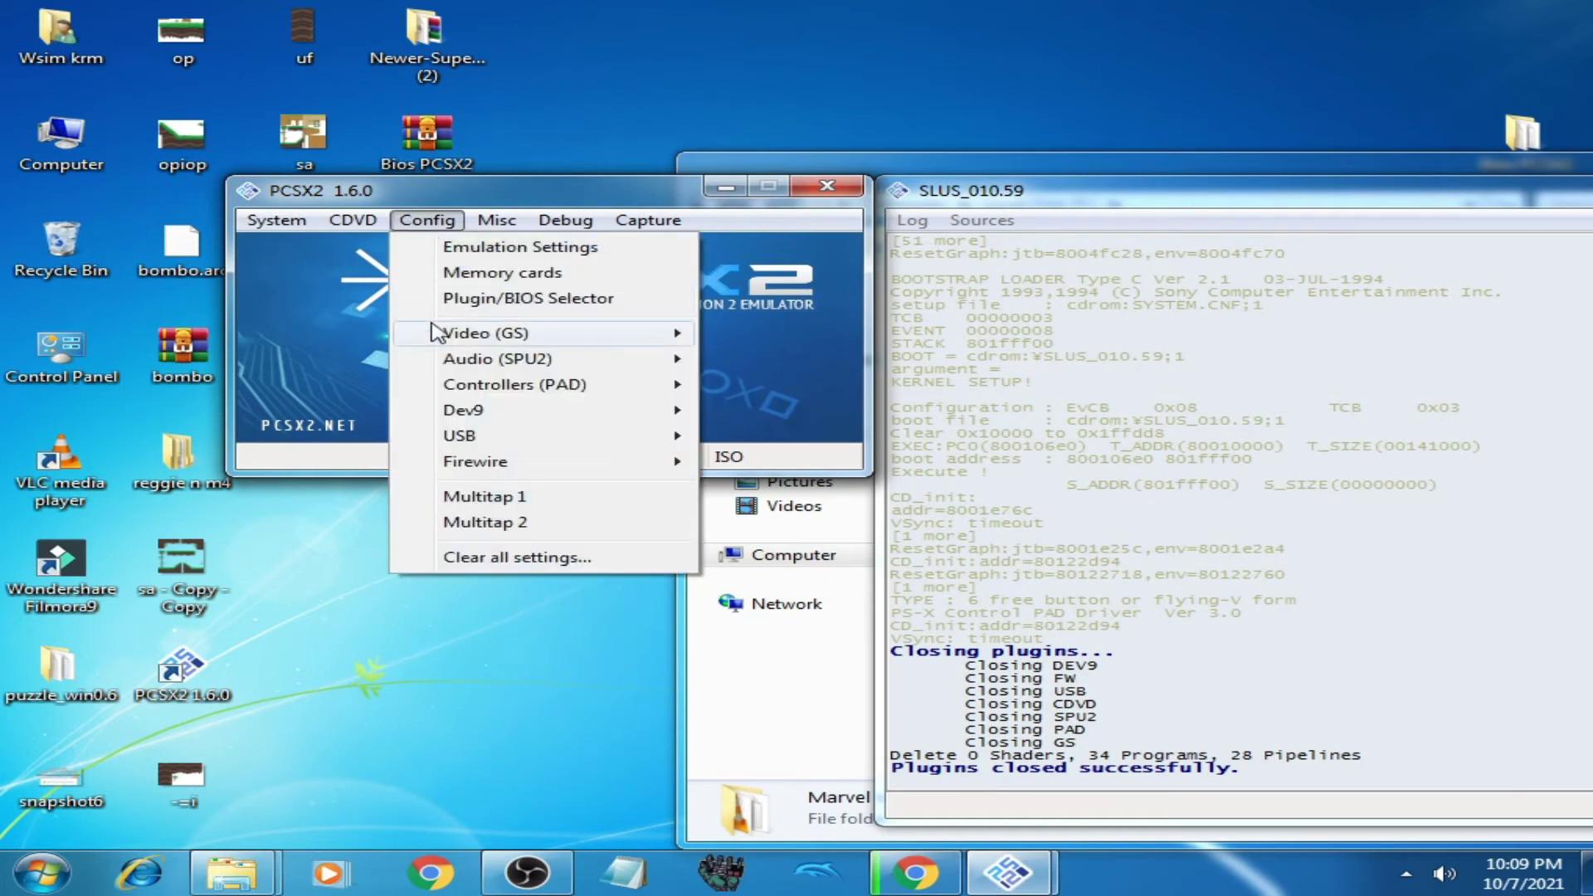
pyautogui.moveTo(489, 340)
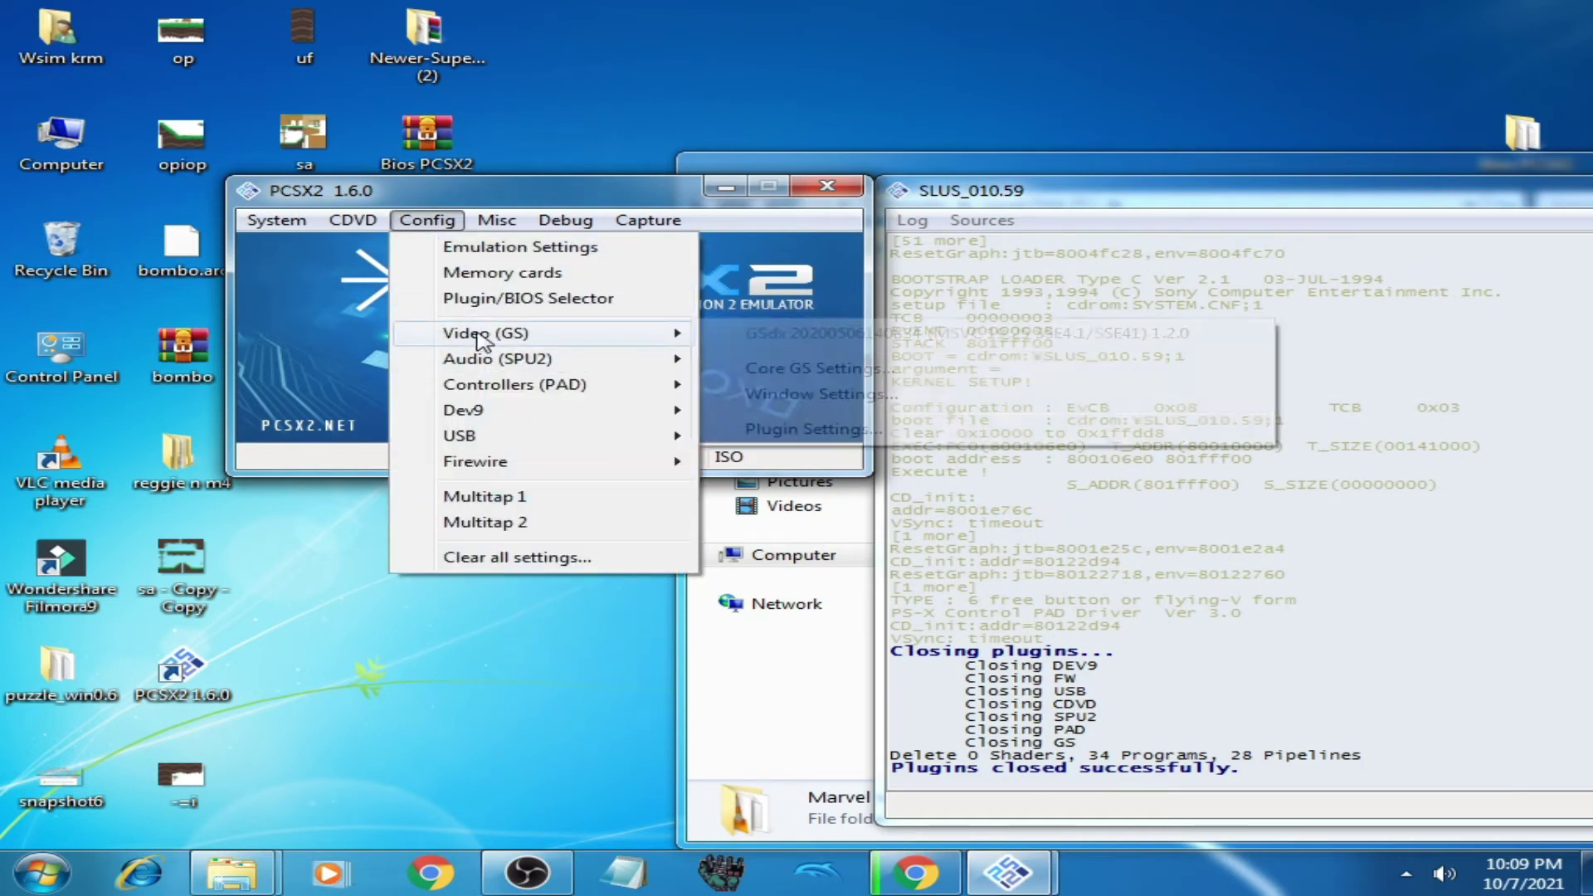
pyautogui.click(784, 425)
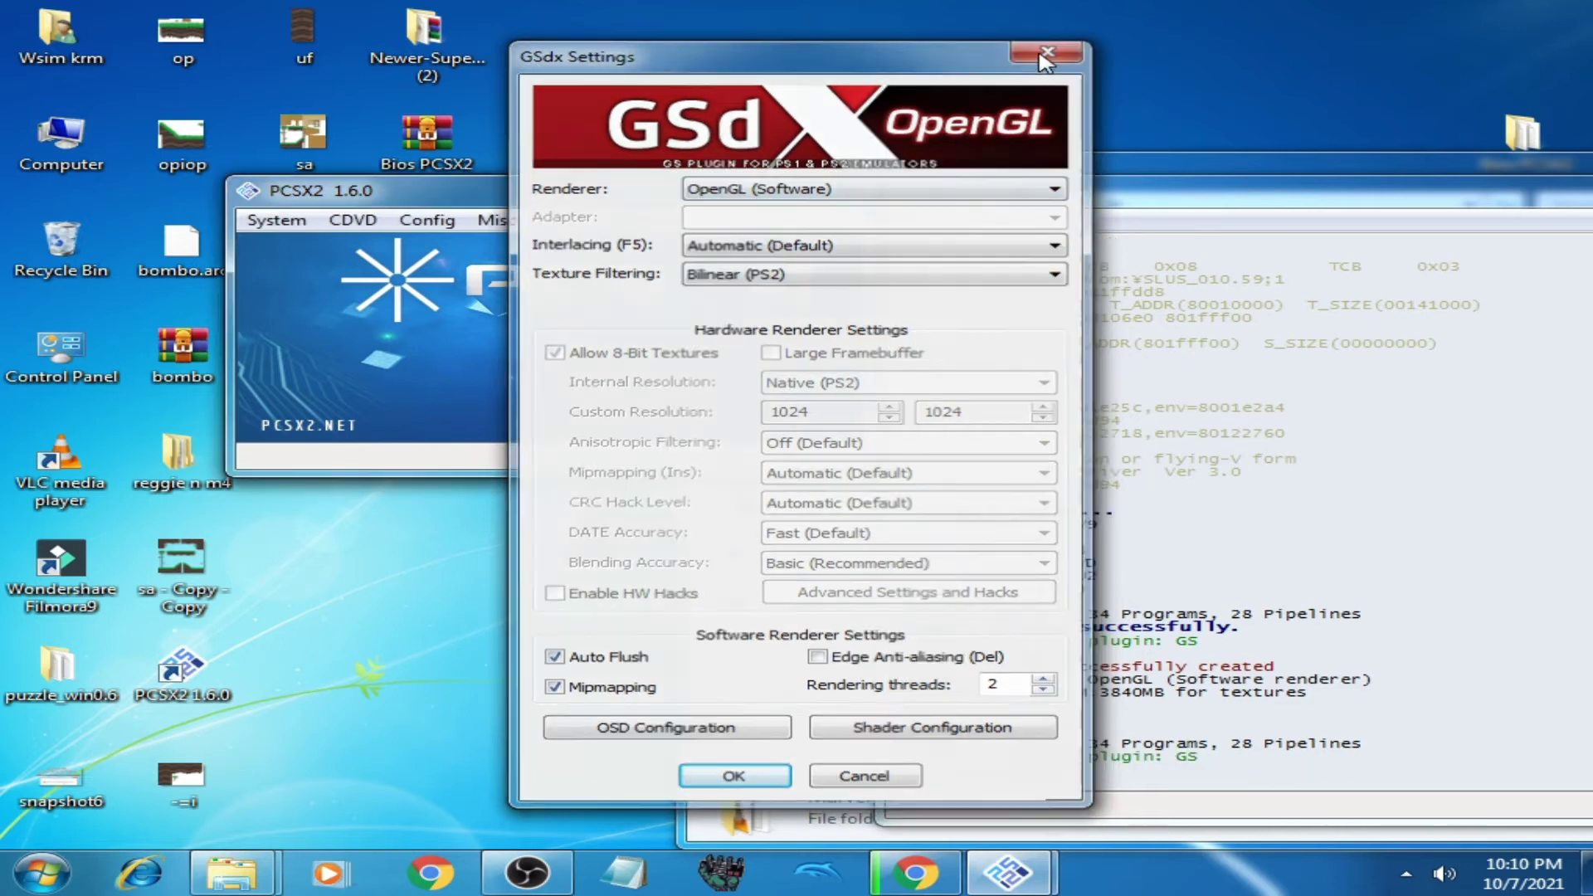
pyautogui.click(1048, 48)
# - Apply the Europe v02.20 BIOS in the Plugin/BIOS Selector and close the paused game window
pyautogui.click(423, 220)
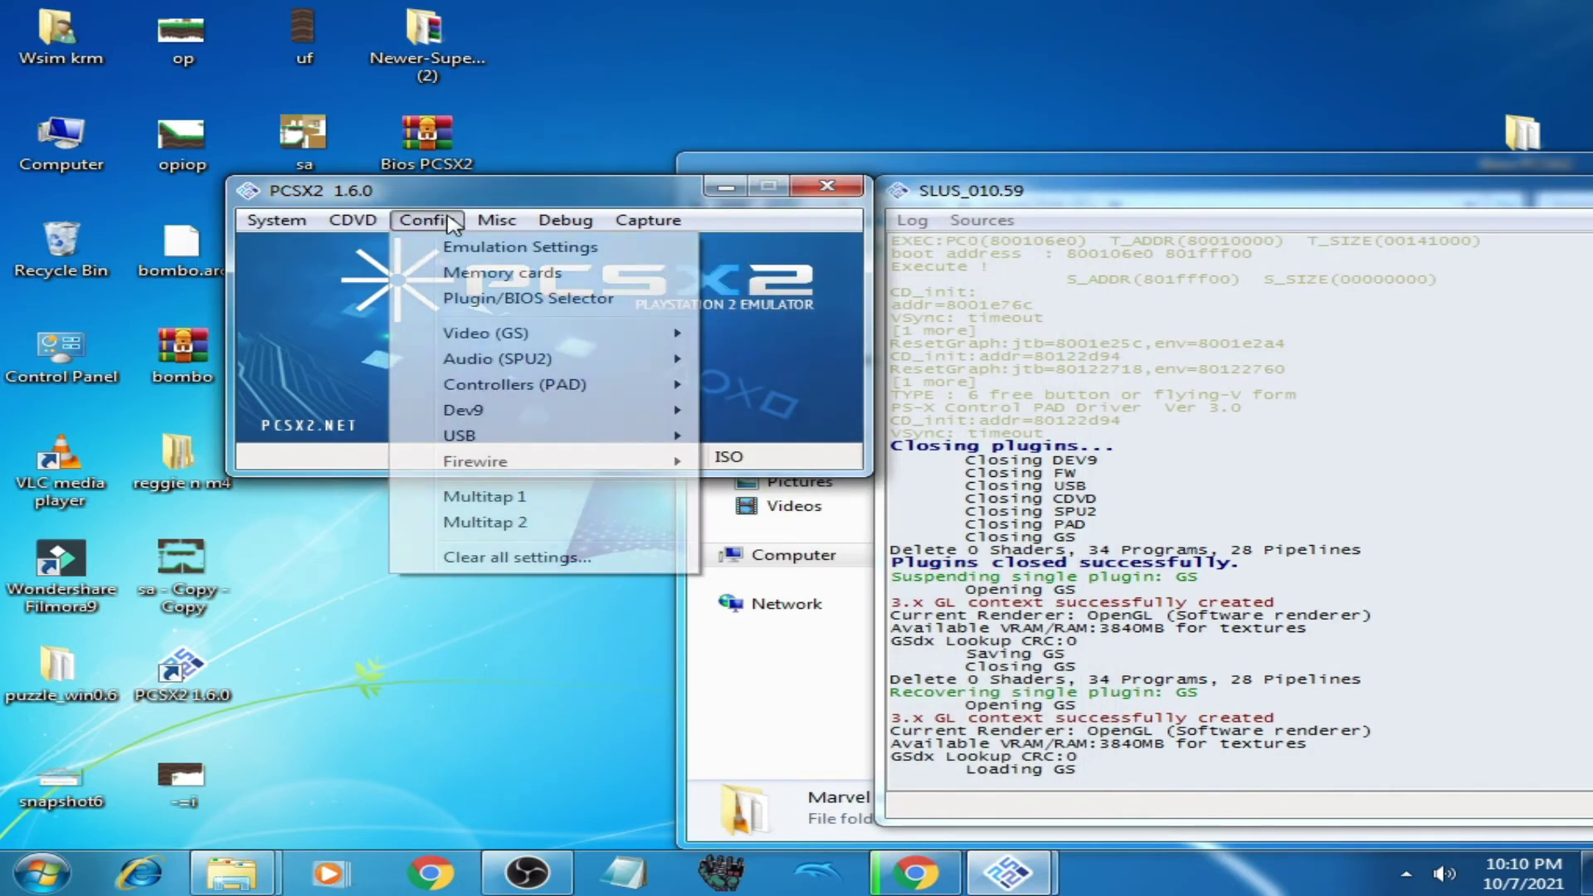
pyautogui.click(506, 299)
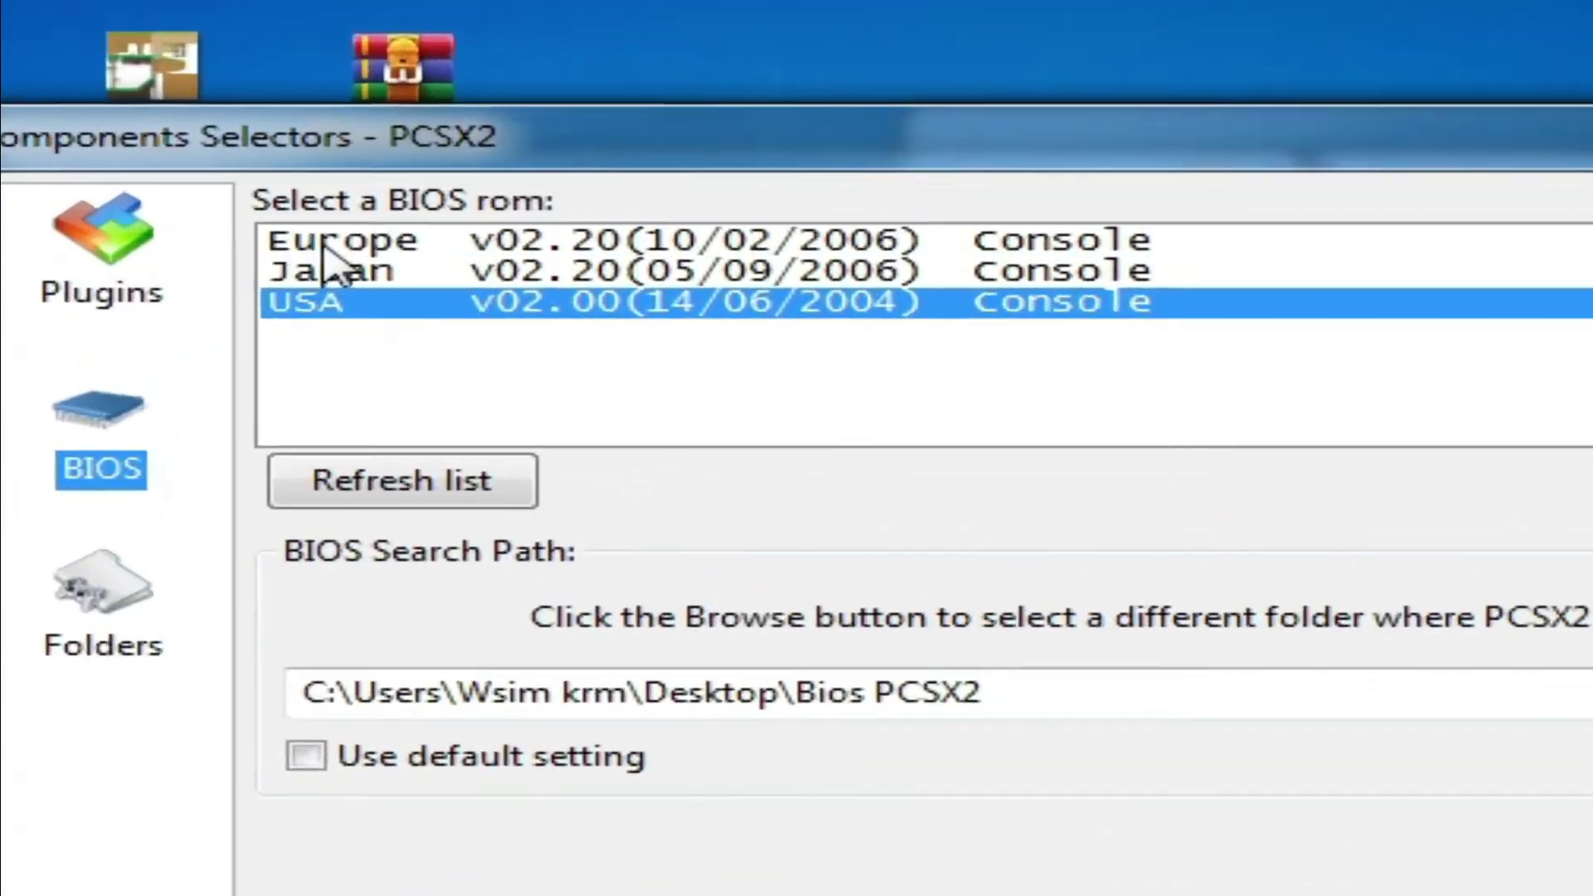
pyautogui.click(324, 247)
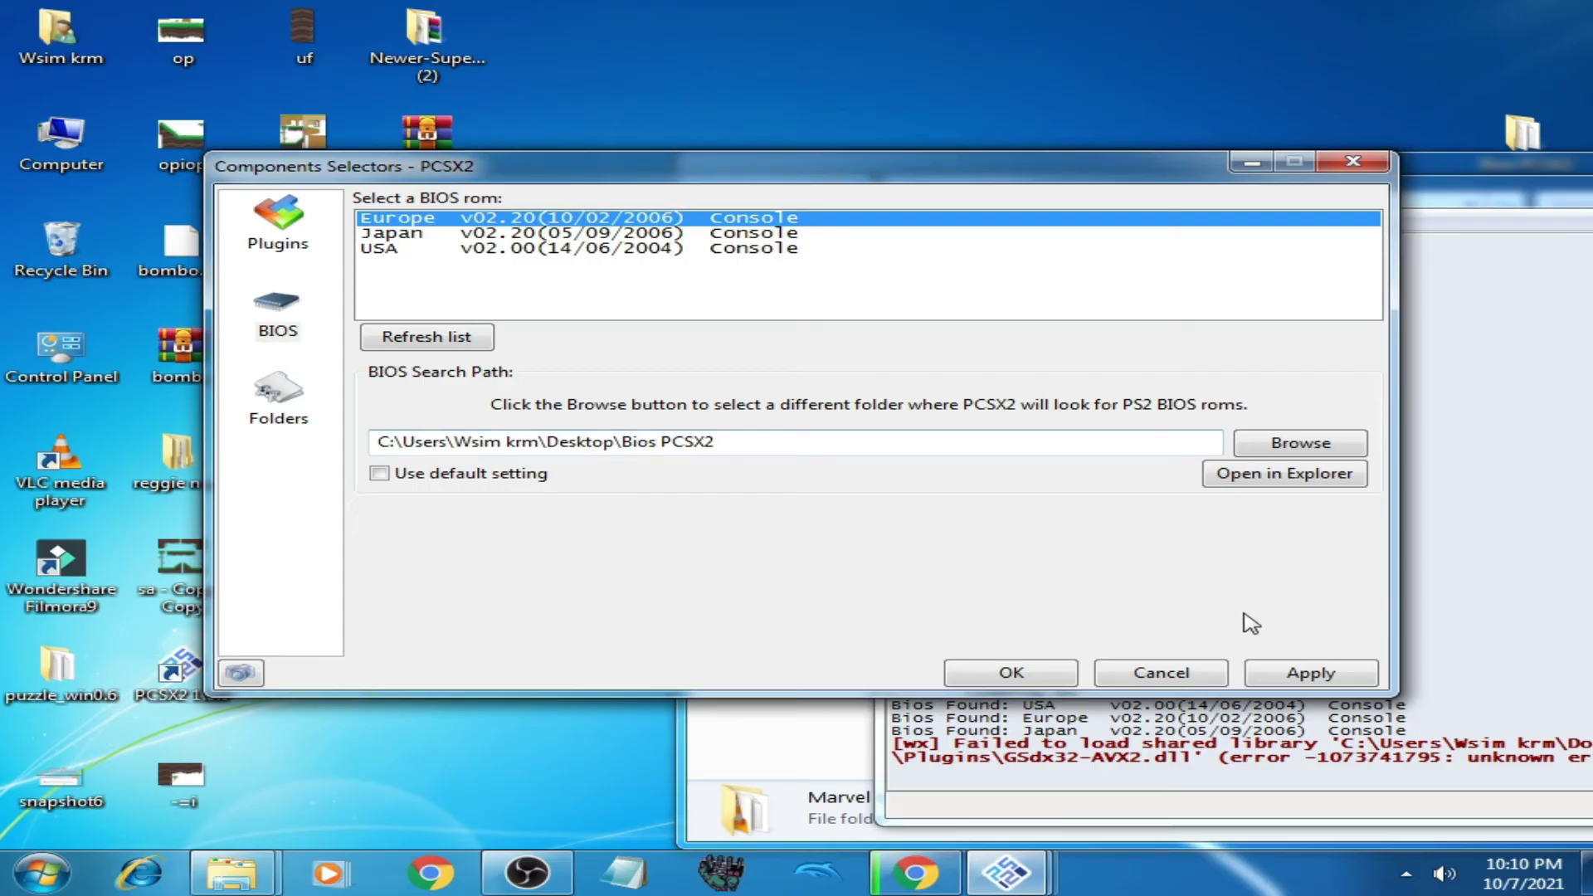
pyautogui.click(1310, 674)
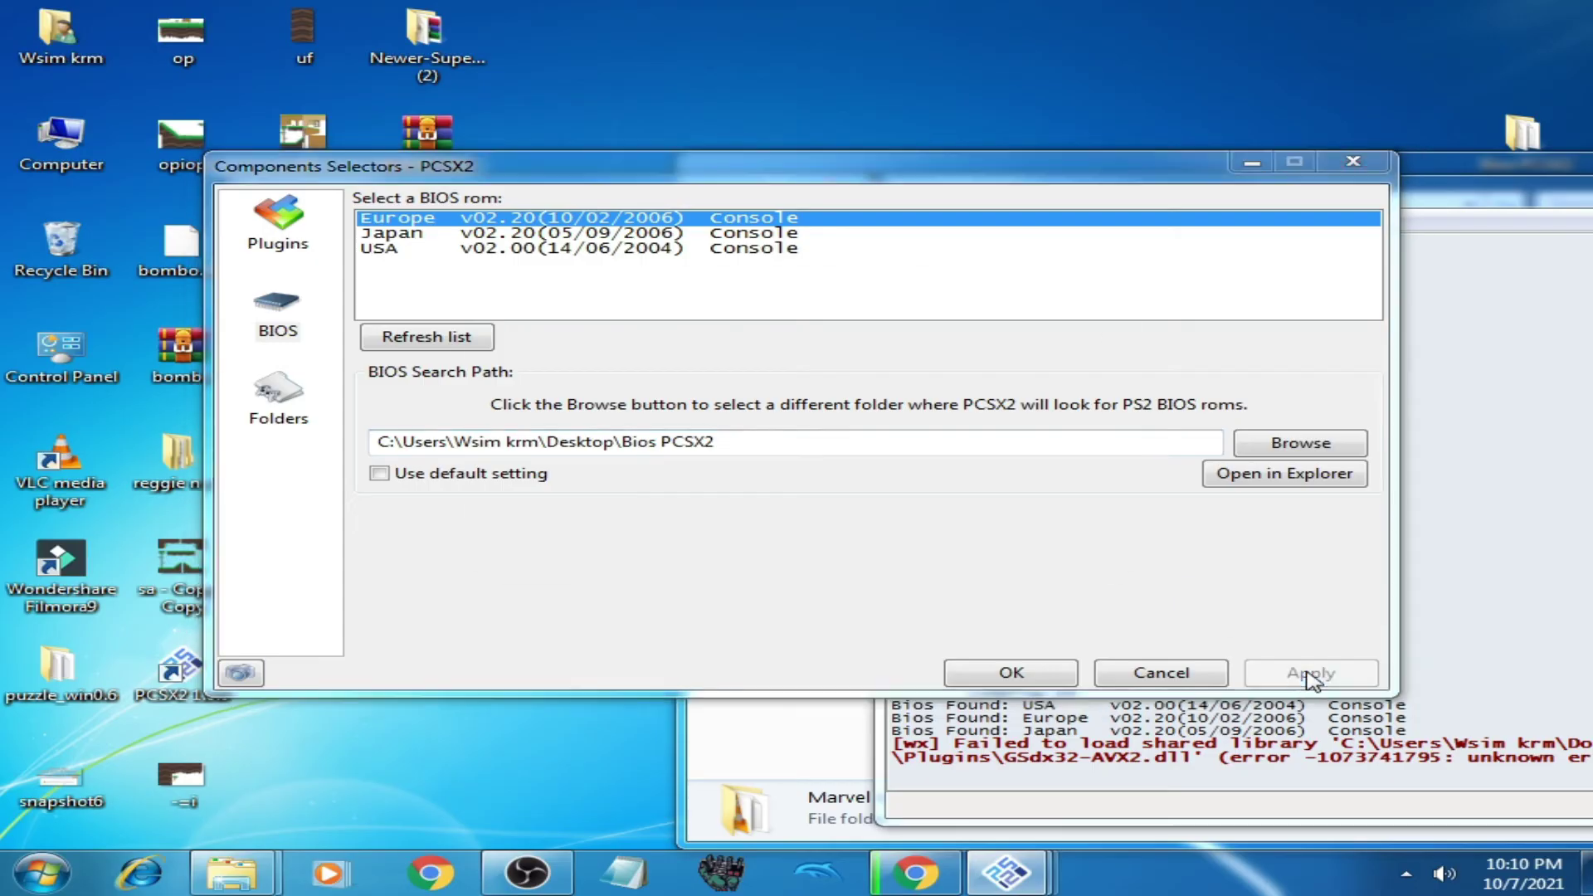
pyautogui.click(772, 552)
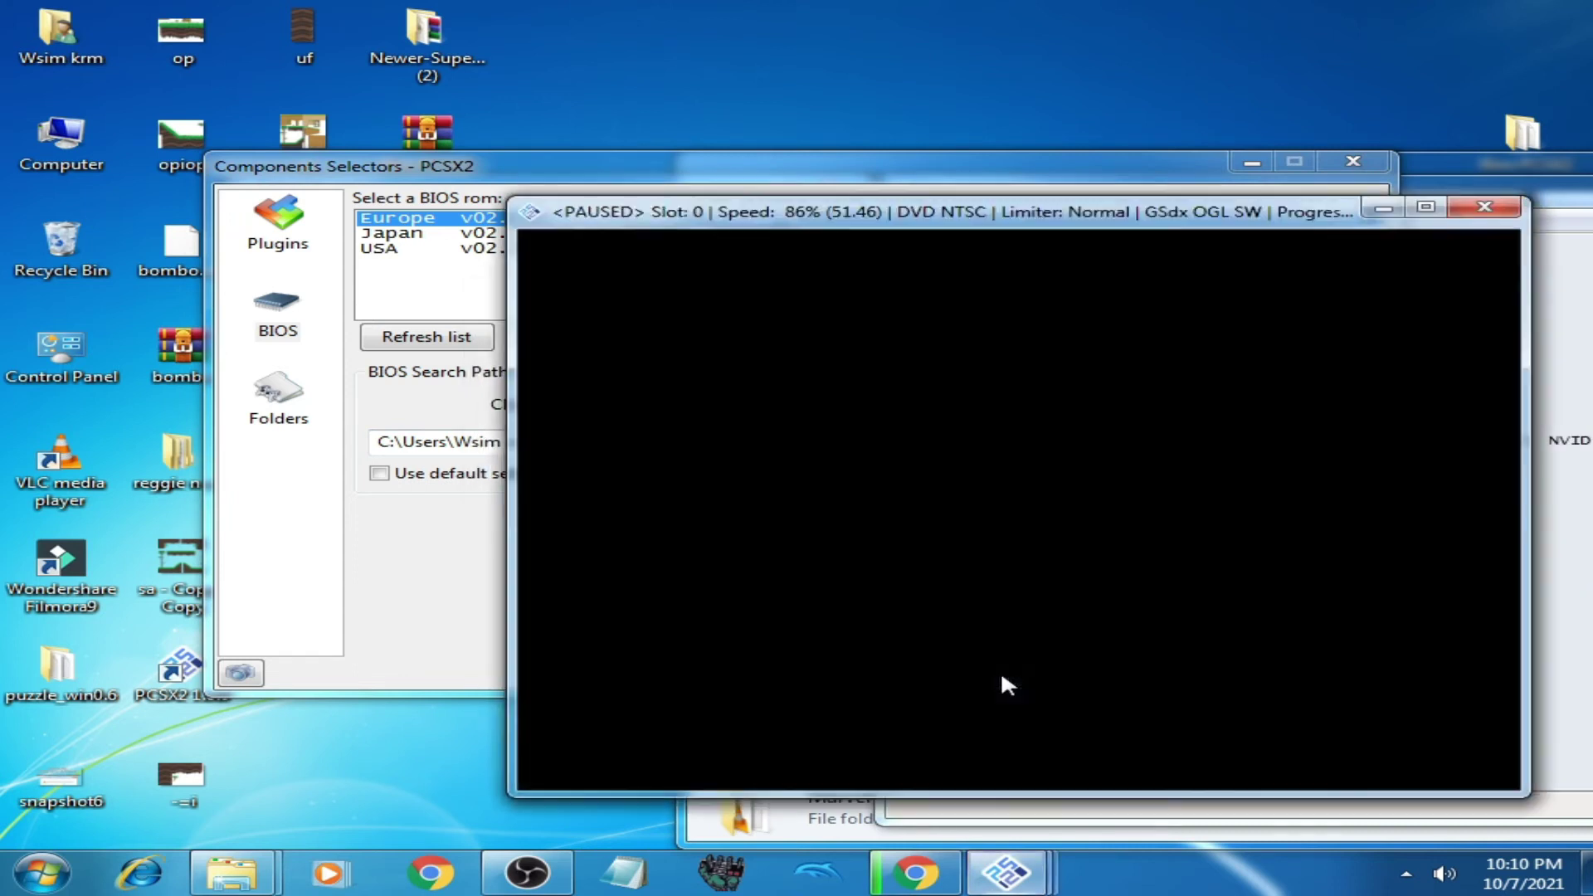
pyautogui.click(1485, 207)
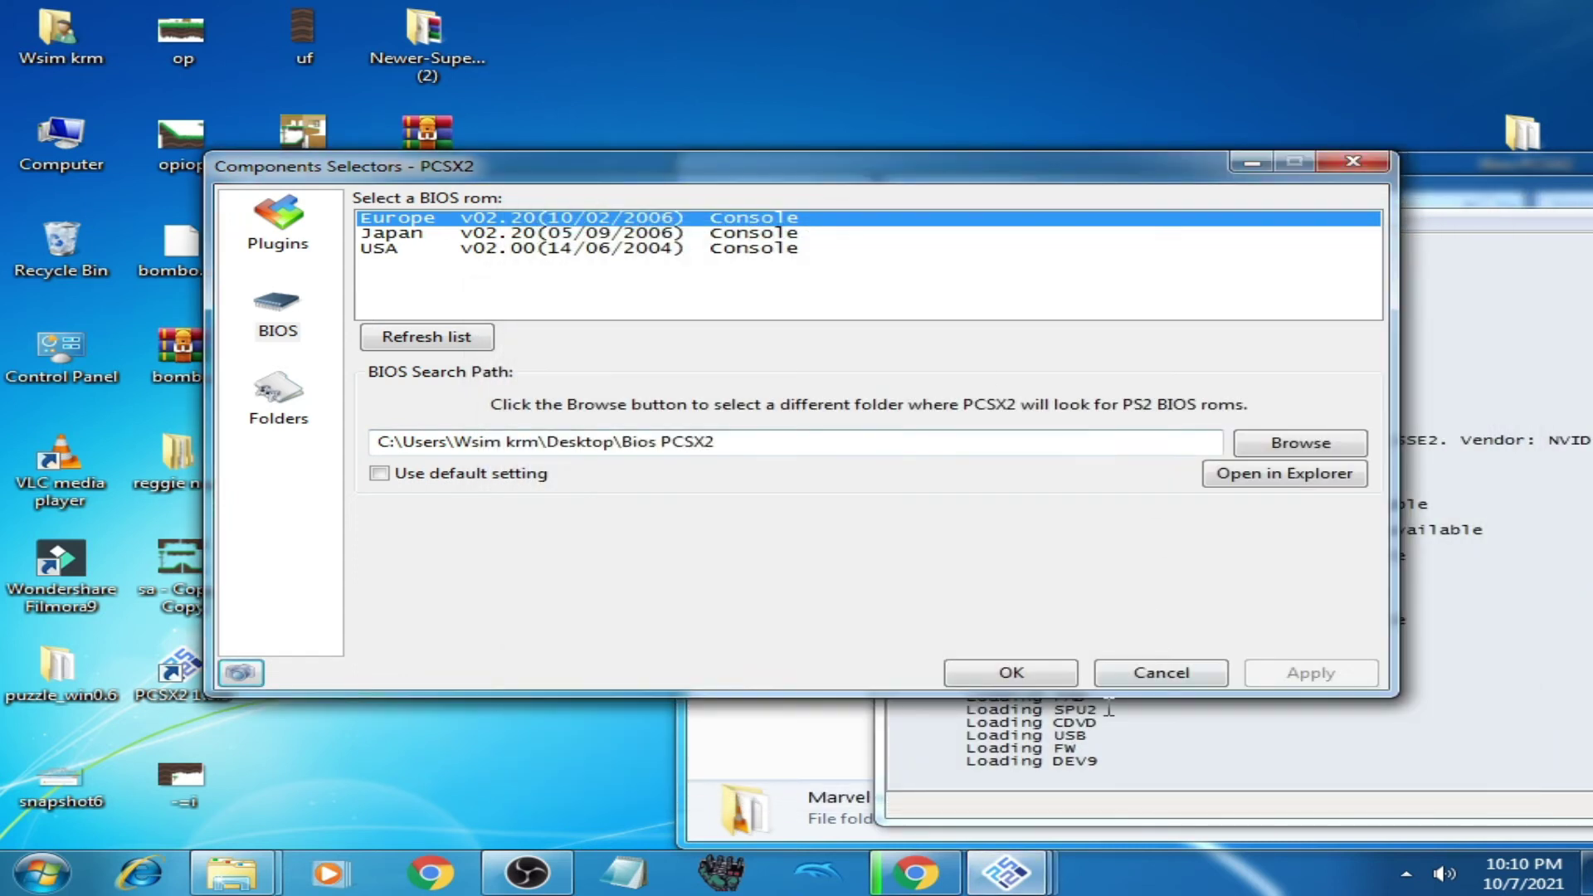
# - Accept the selector, then fast-boot the Marvel vs. Capcom BIN under the Europe BIOS, confirming reset
pyautogui.click(1001, 683)
pyautogui.click(276, 220)
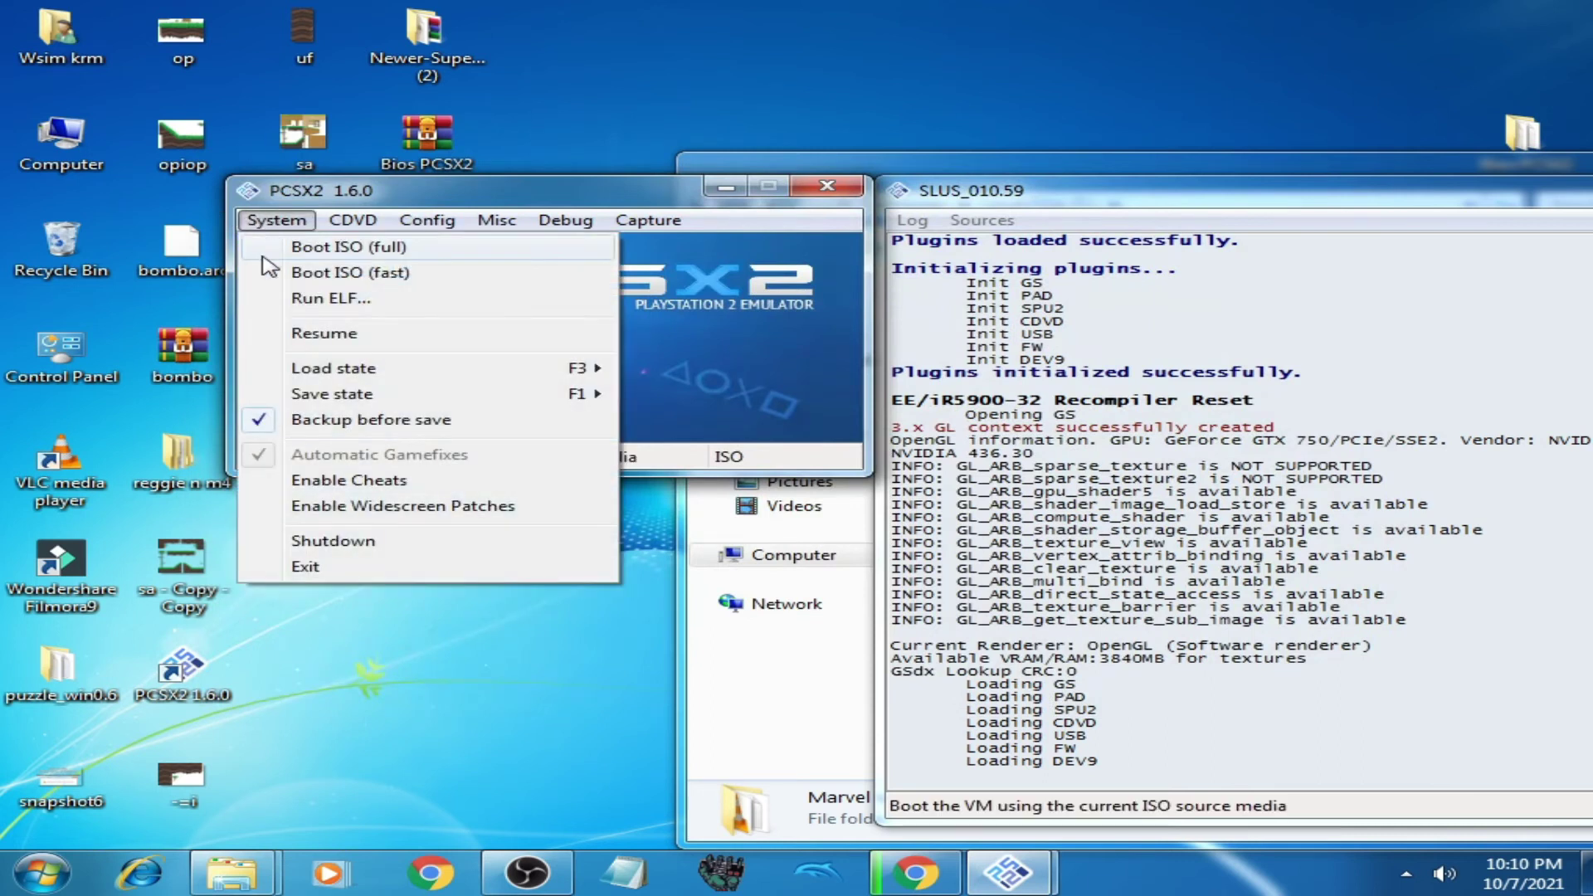
pyautogui.click(323, 273)
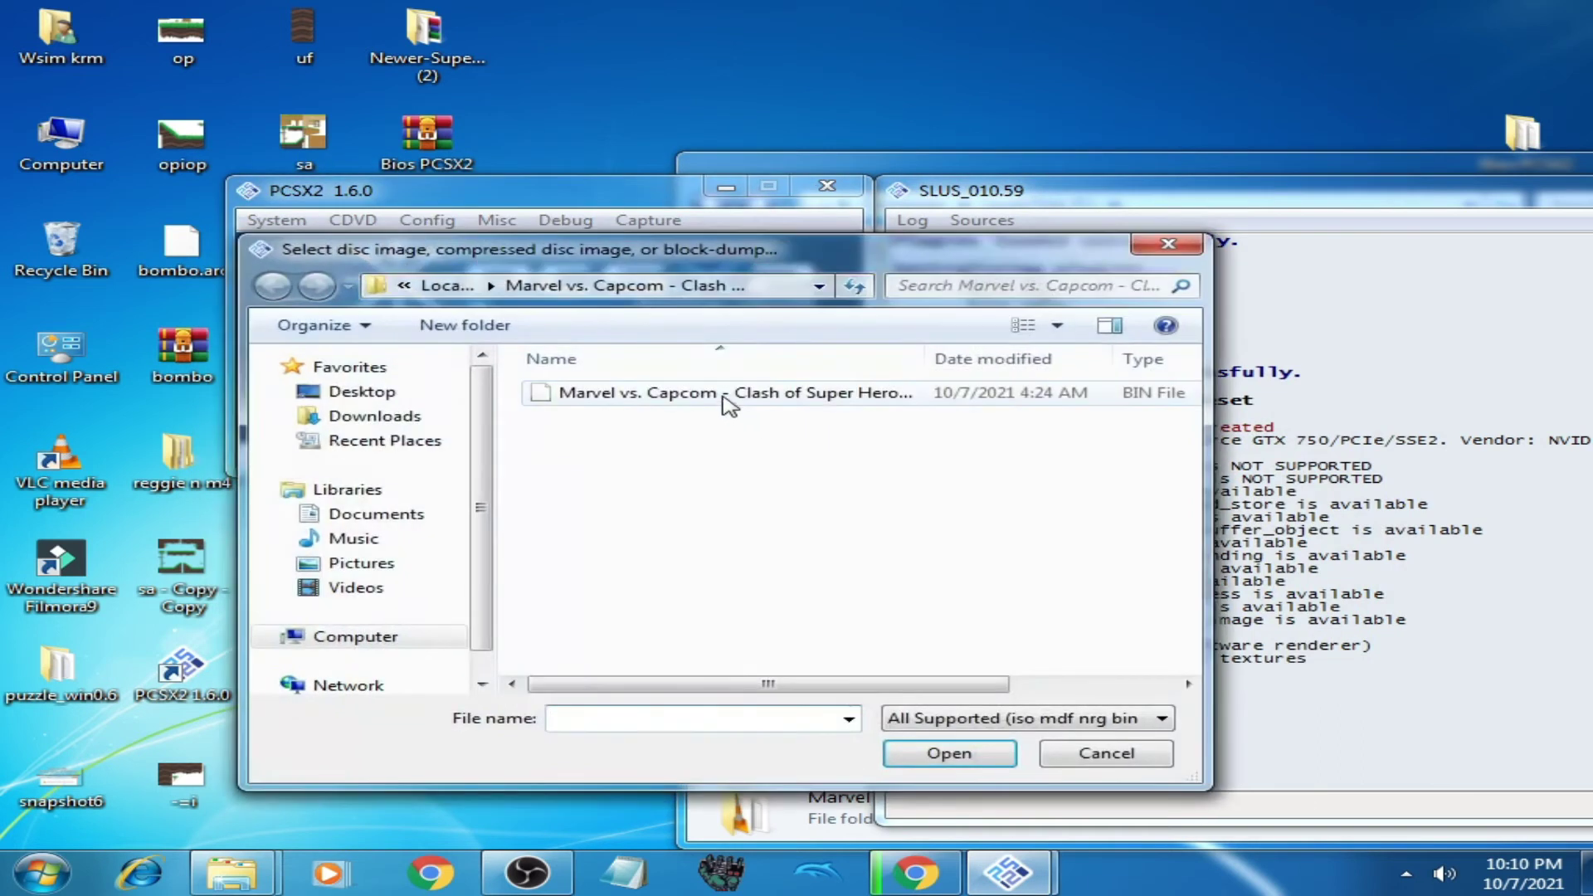
pyautogui.doubleClick(729, 397)
pyautogui.click(515, 378)
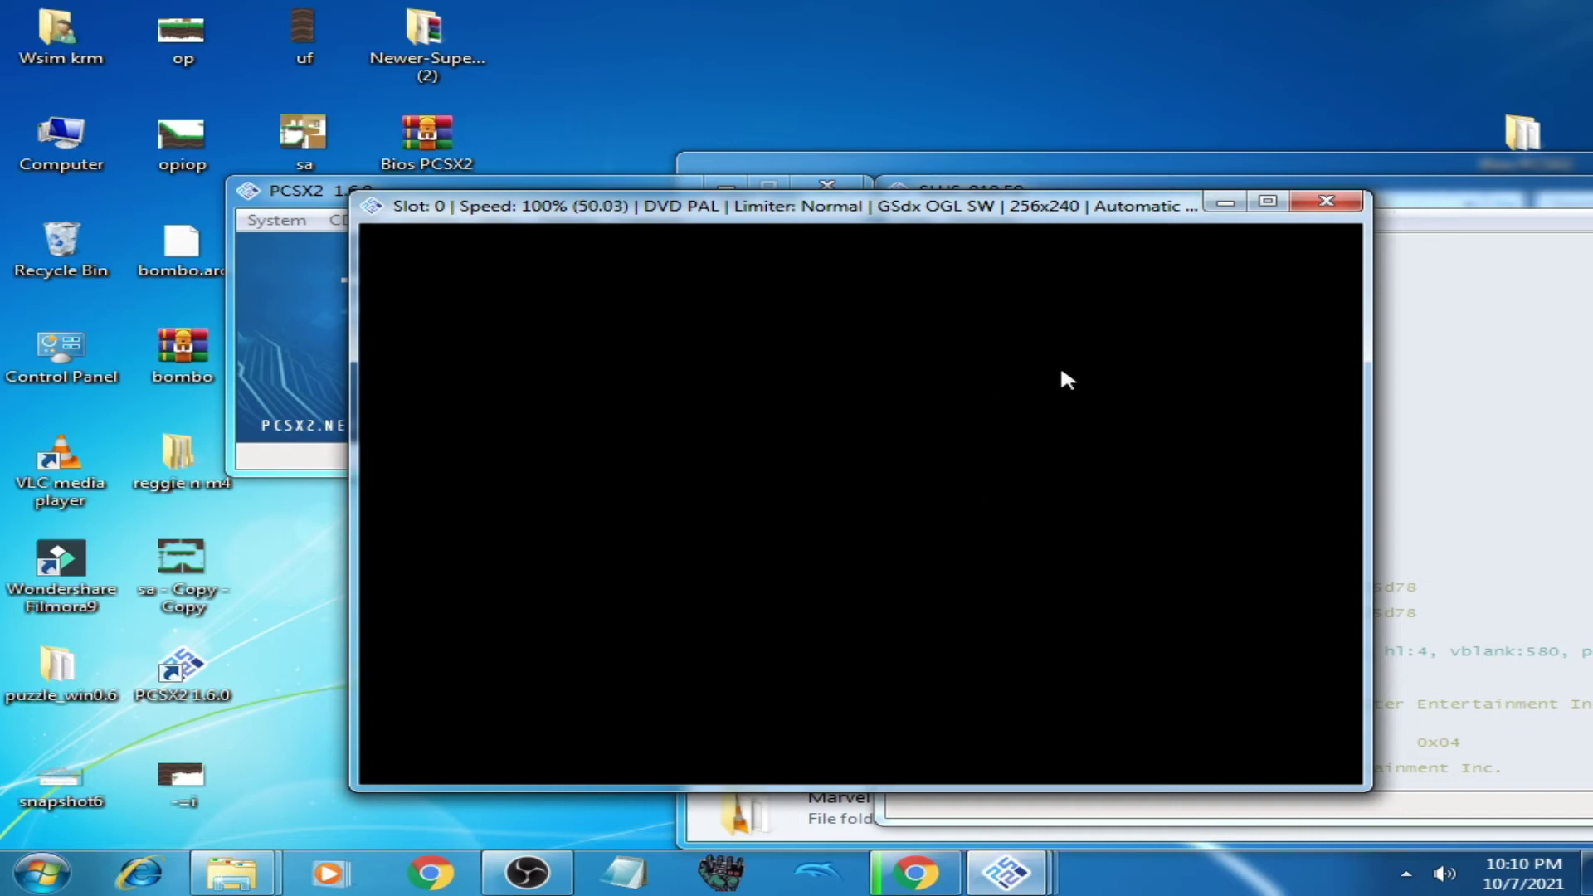
# - Close the running game and select and apply the USA BIOS v02.00 in the Plugin/BIOS Selector
pyautogui.click(1307, 202)
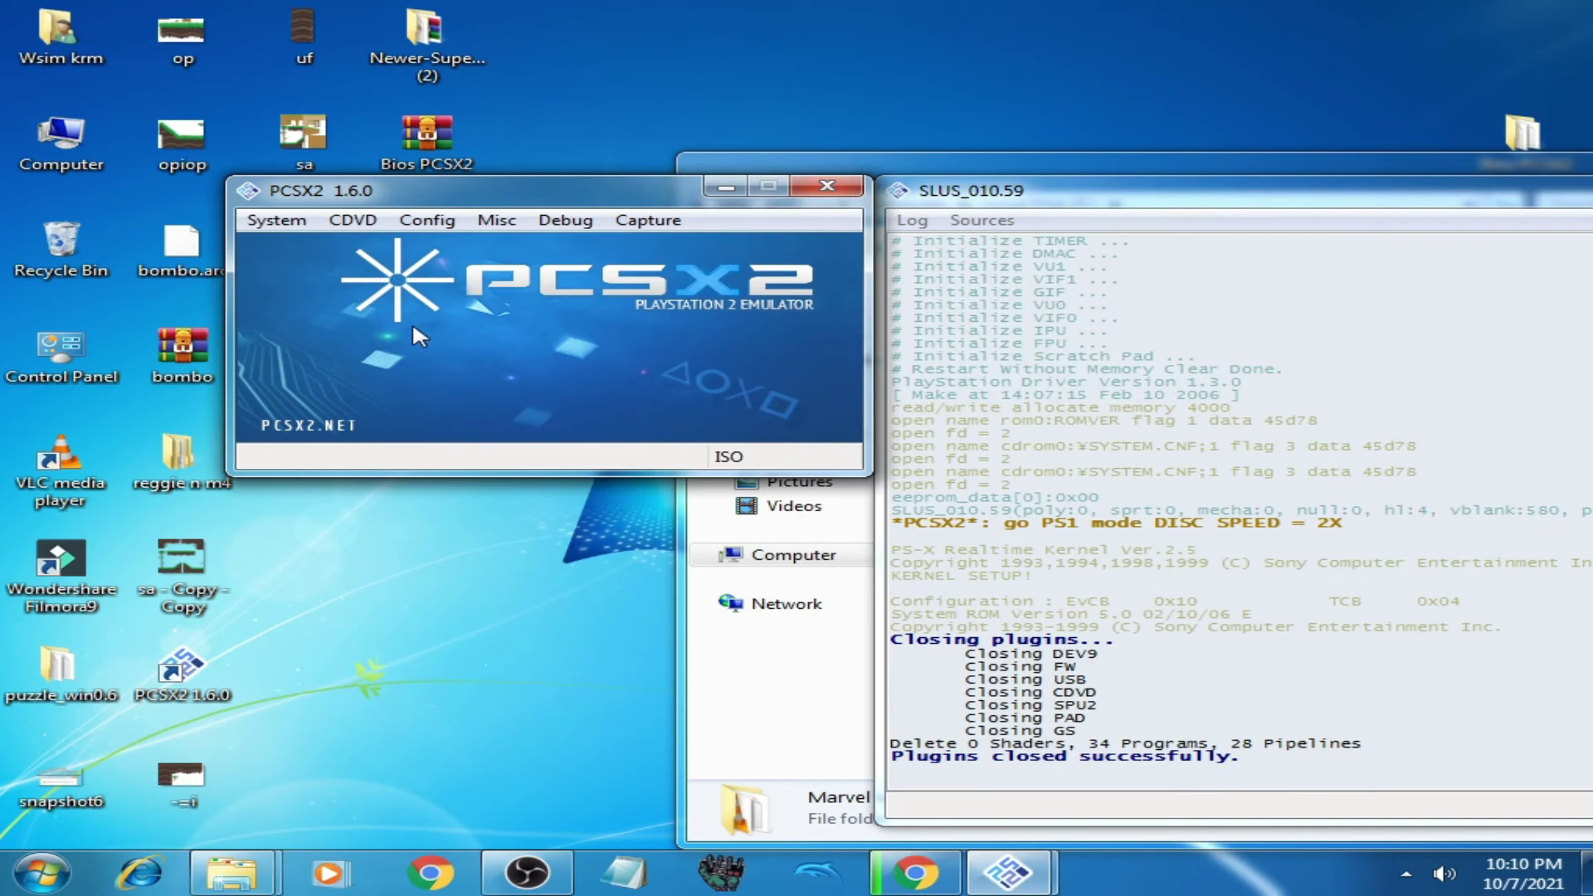
pyautogui.click(427, 220)
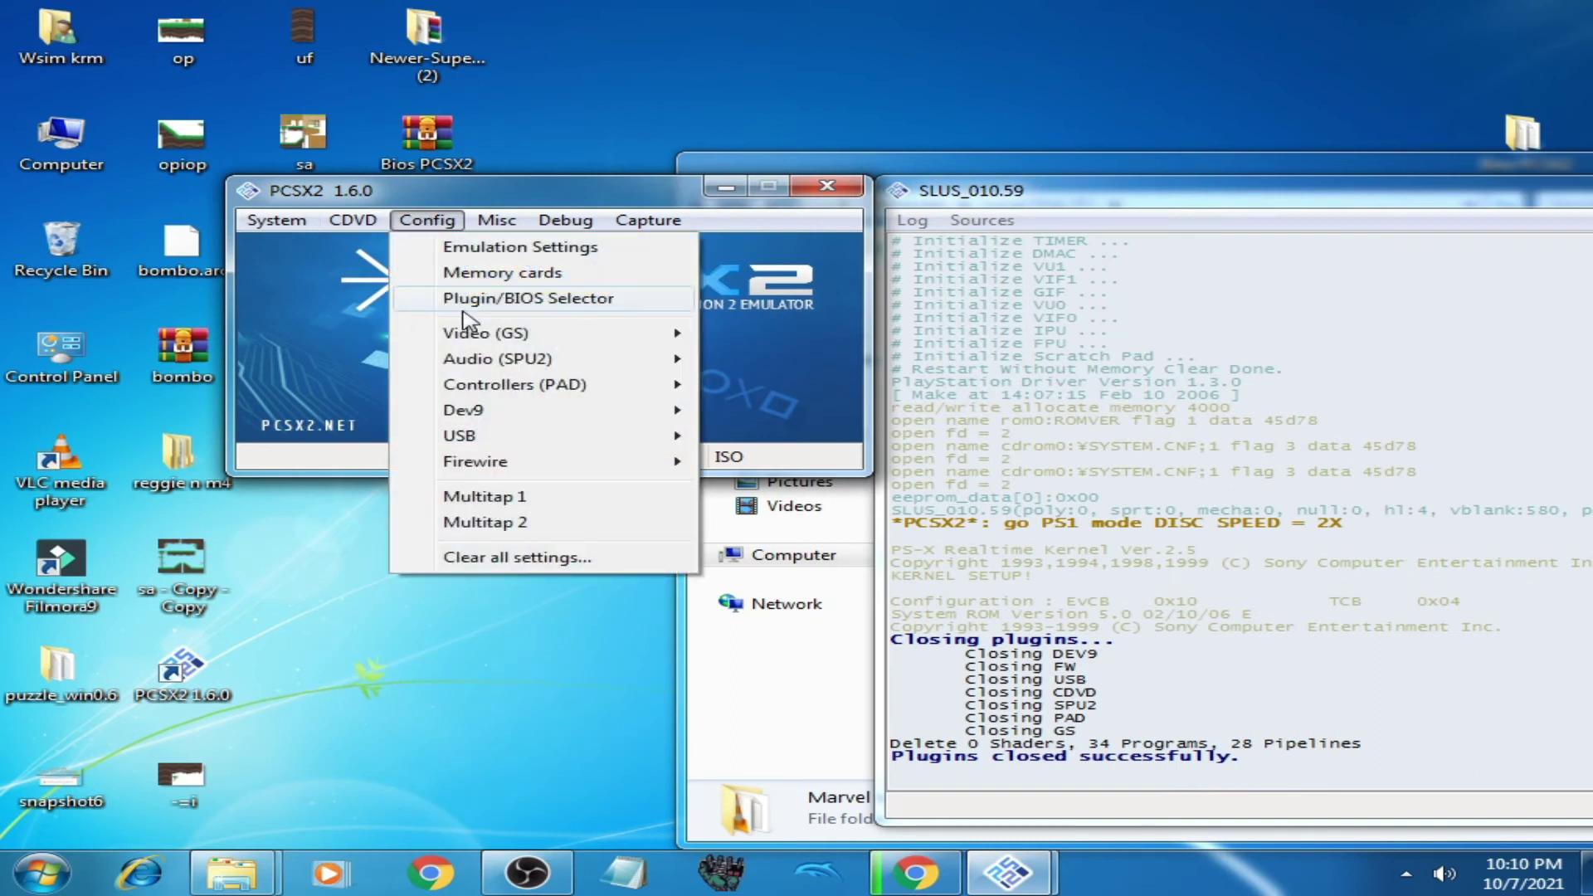
pyautogui.click(521, 300)
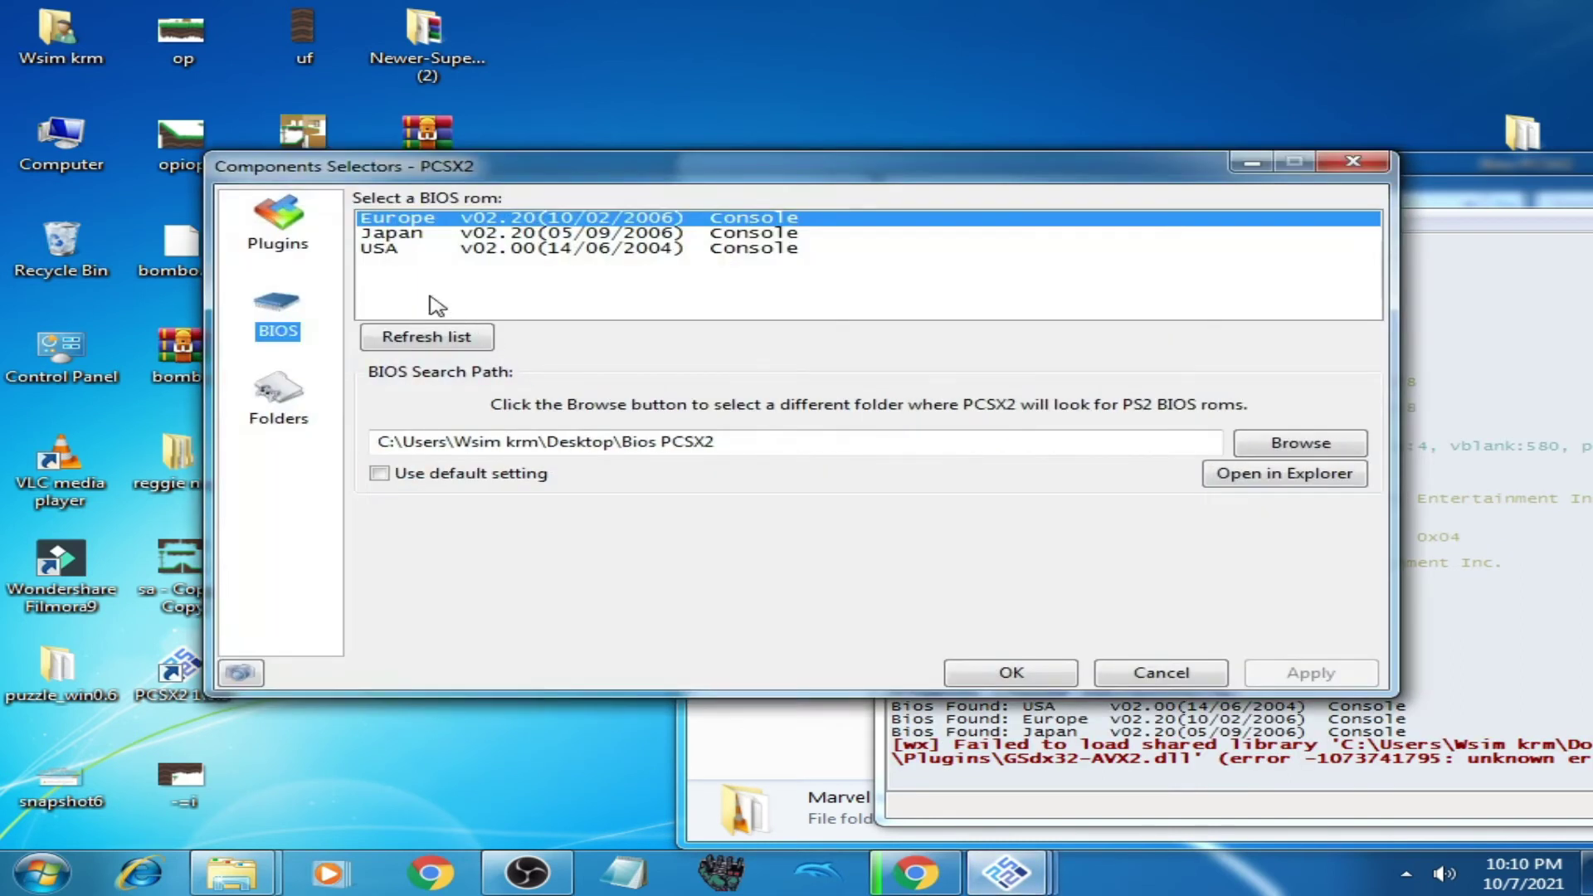
pyautogui.click(382, 249)
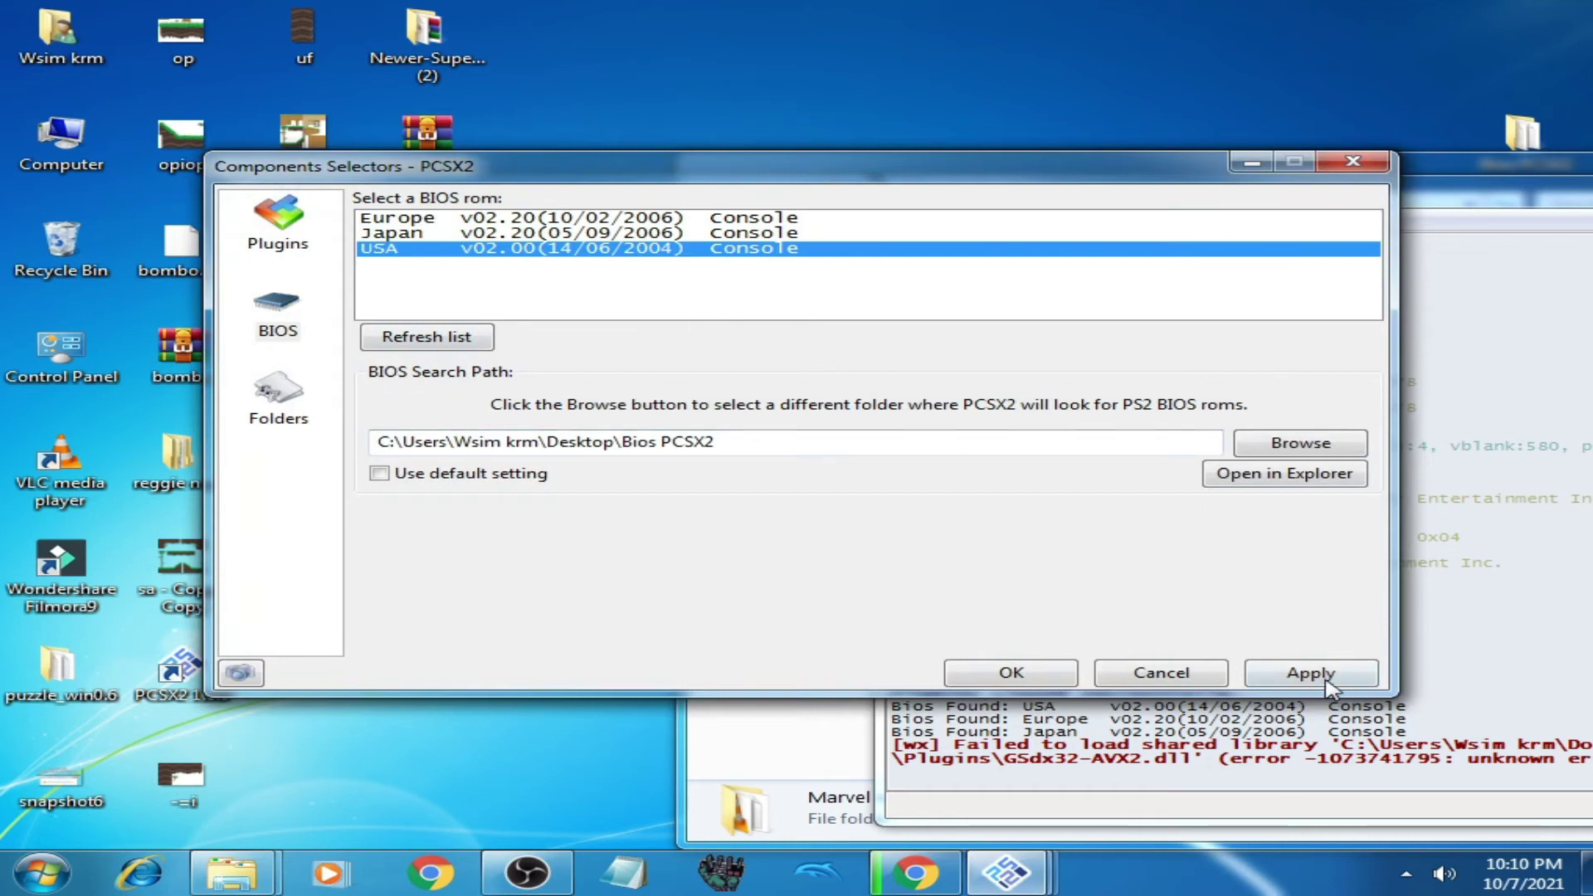
pyautogui.click(1321, 673)
pyautogui.click(994, 674)
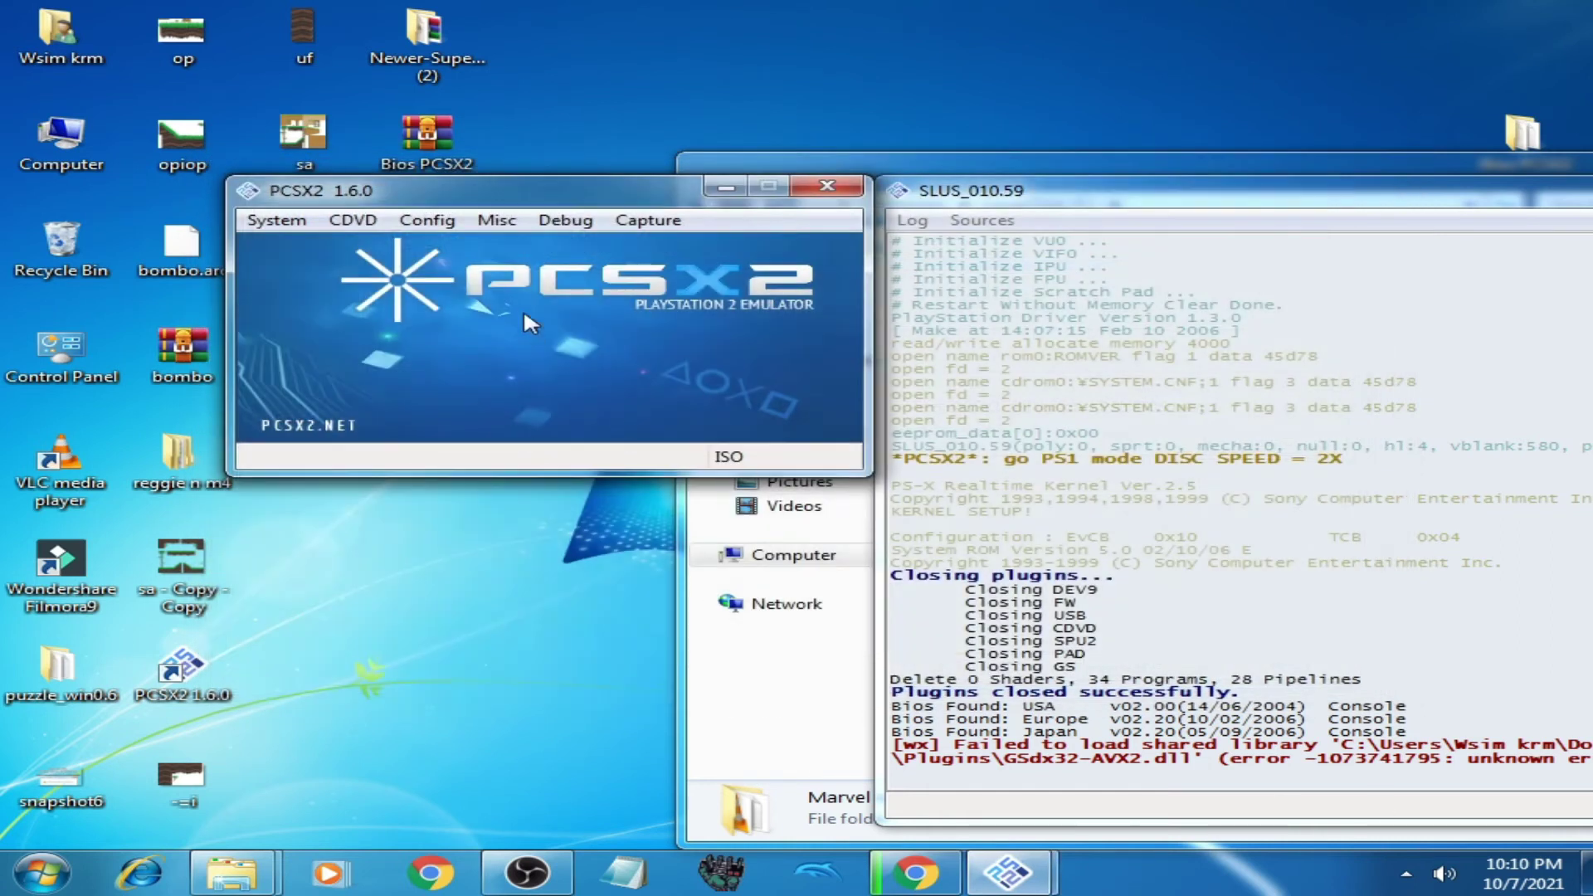
# - Fast-boot the Marvel vs. Capcom disc image, confirming the reset, then close it at NOW LOADING
pyautogui.click(274, 224)
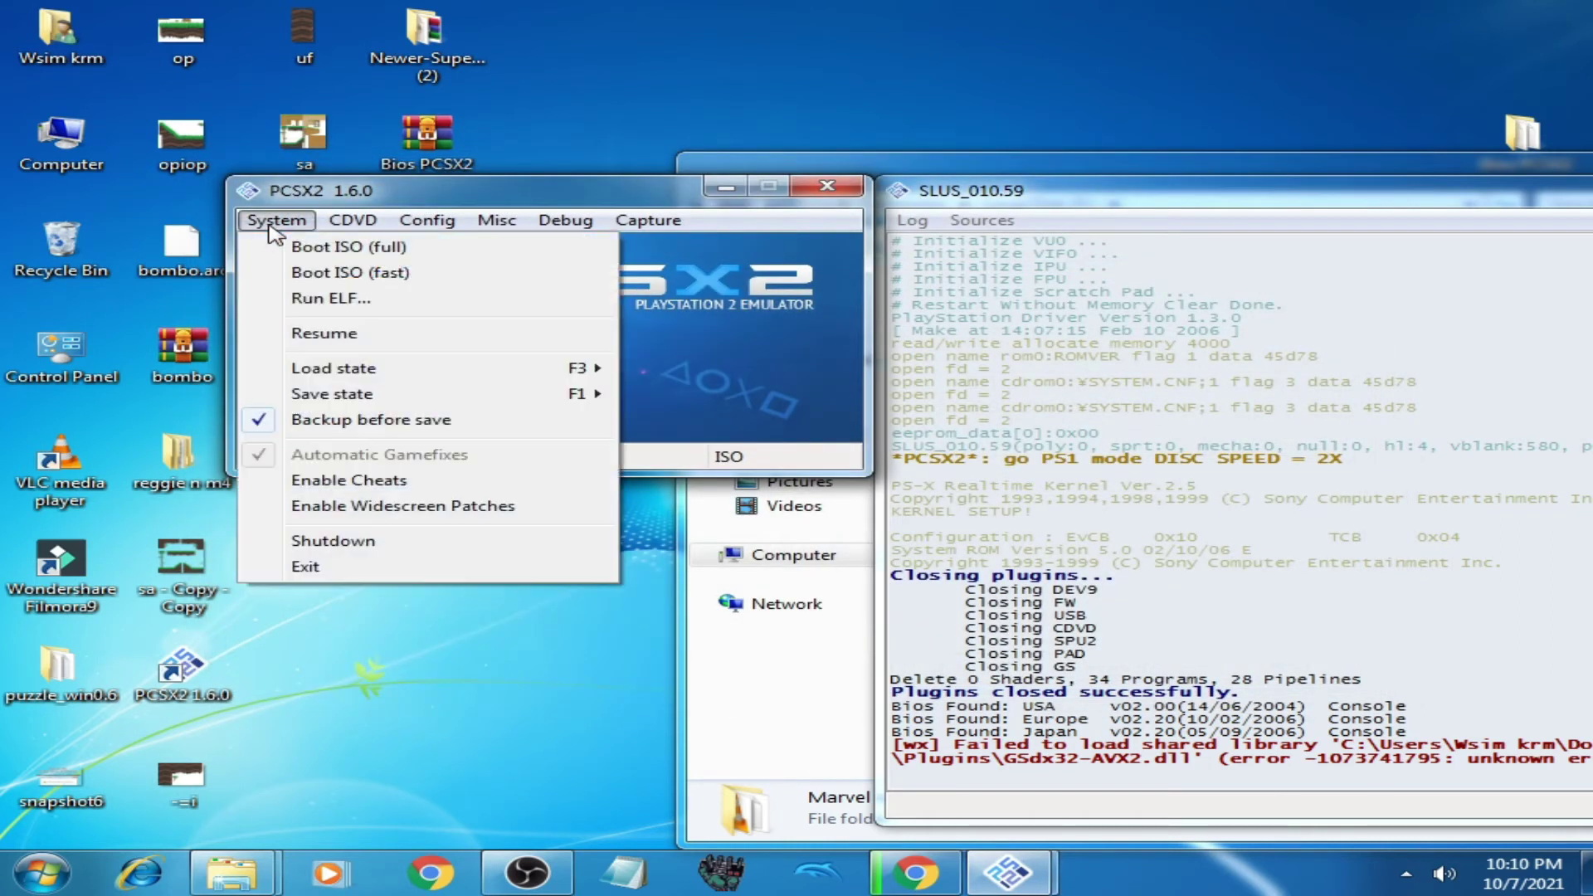
pyautogui.click(320, 279)
pyautogui.click(744, 398)
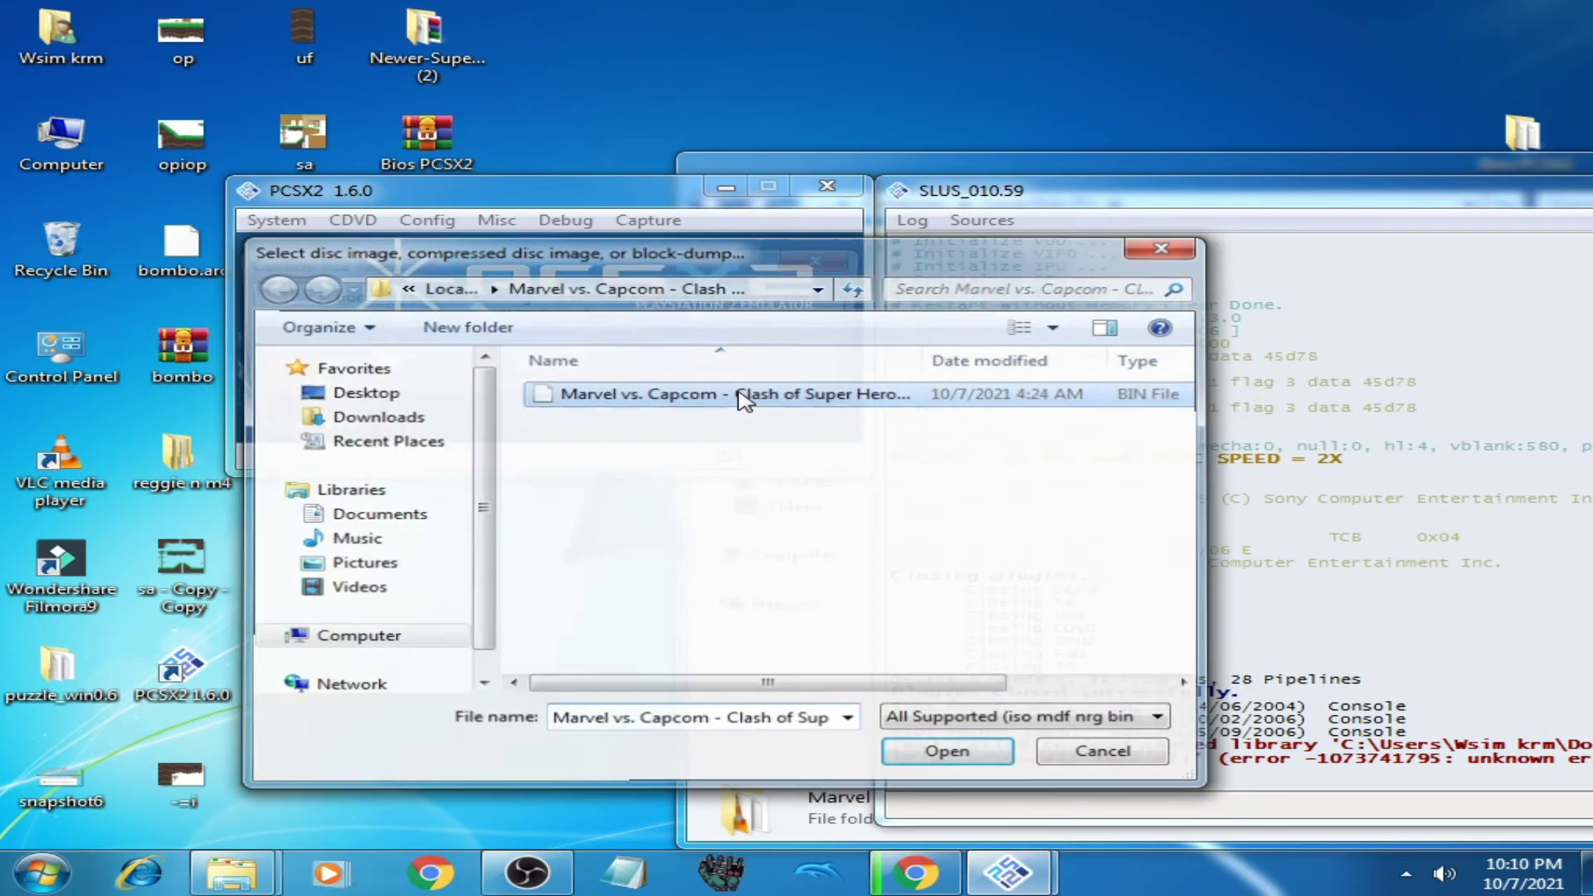
pyautogui.doubleClick(744, 399)
pyautogui.click(482, 380)
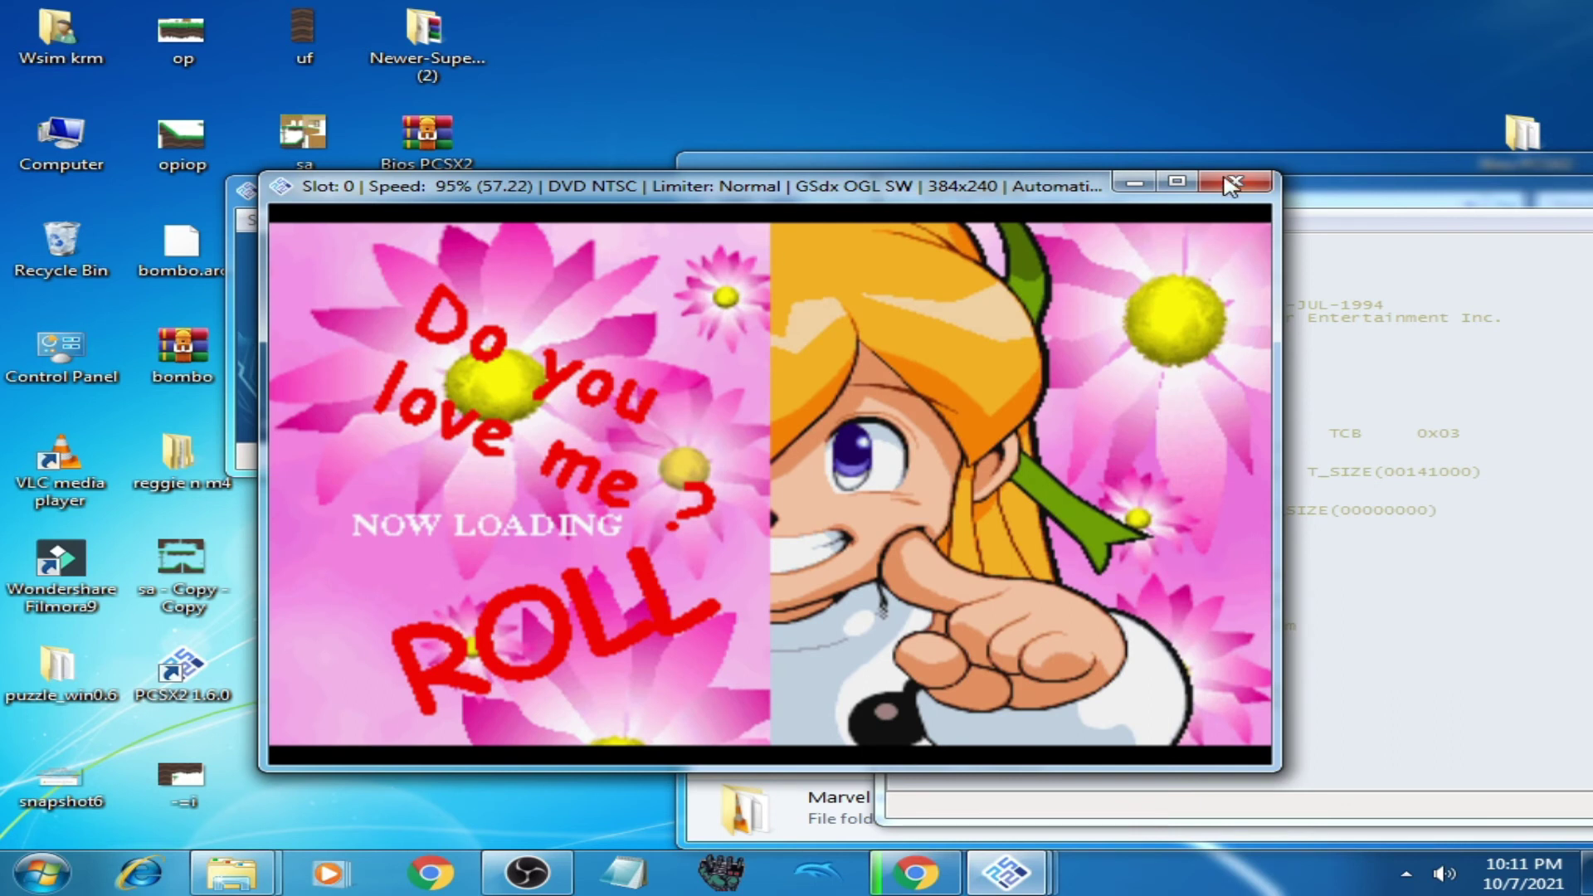
pyautogui.click(1233, 183)
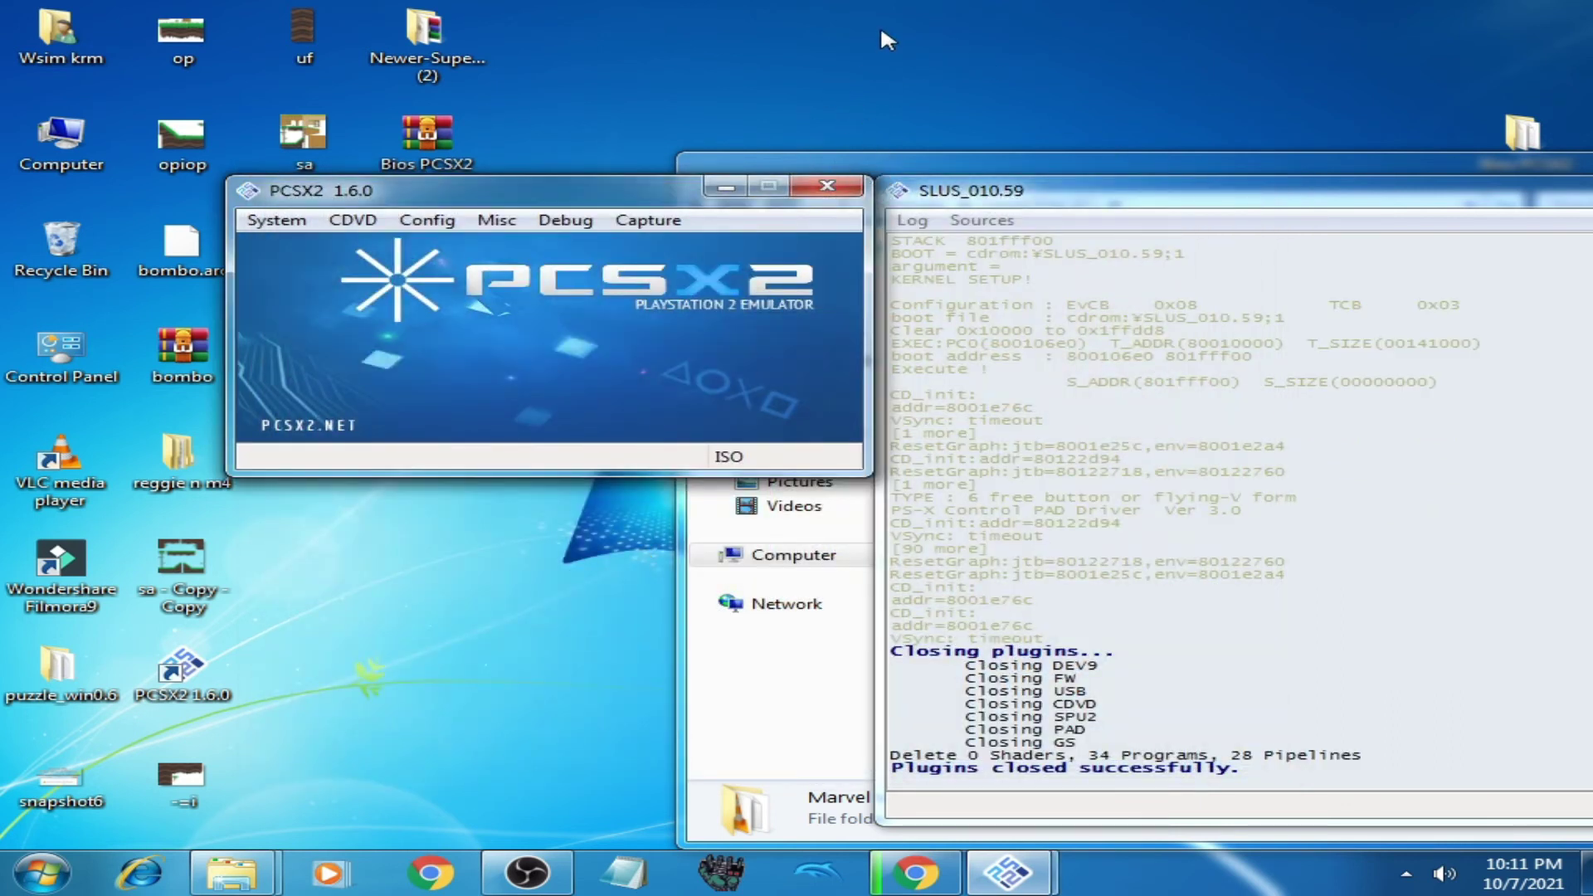
pyautogui.rightClick(881, 32)
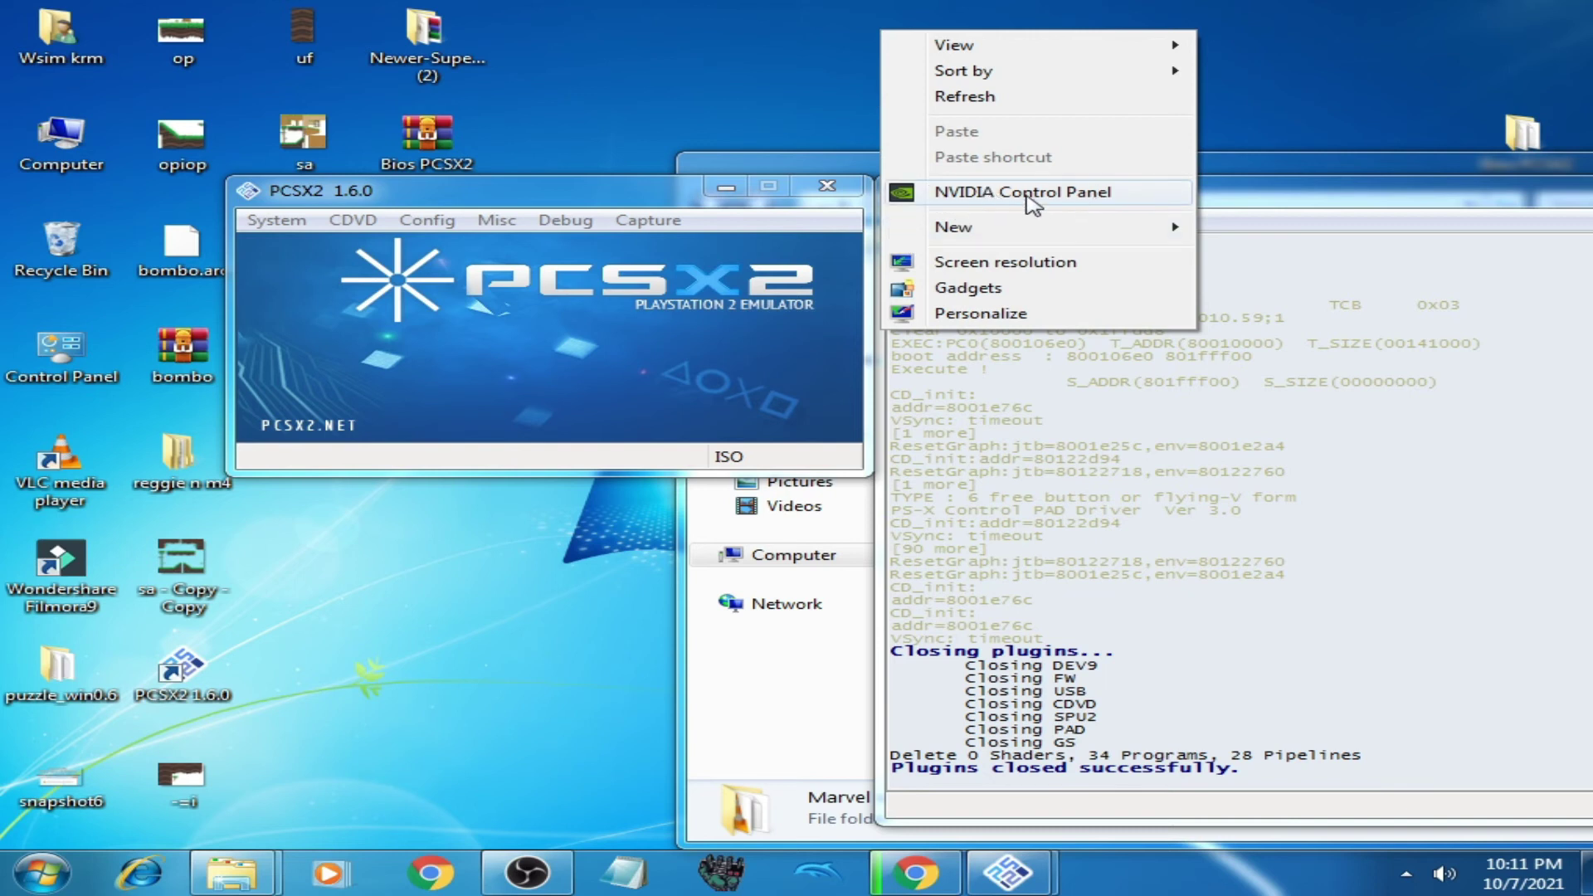
pyautogui.click(1027, 199)
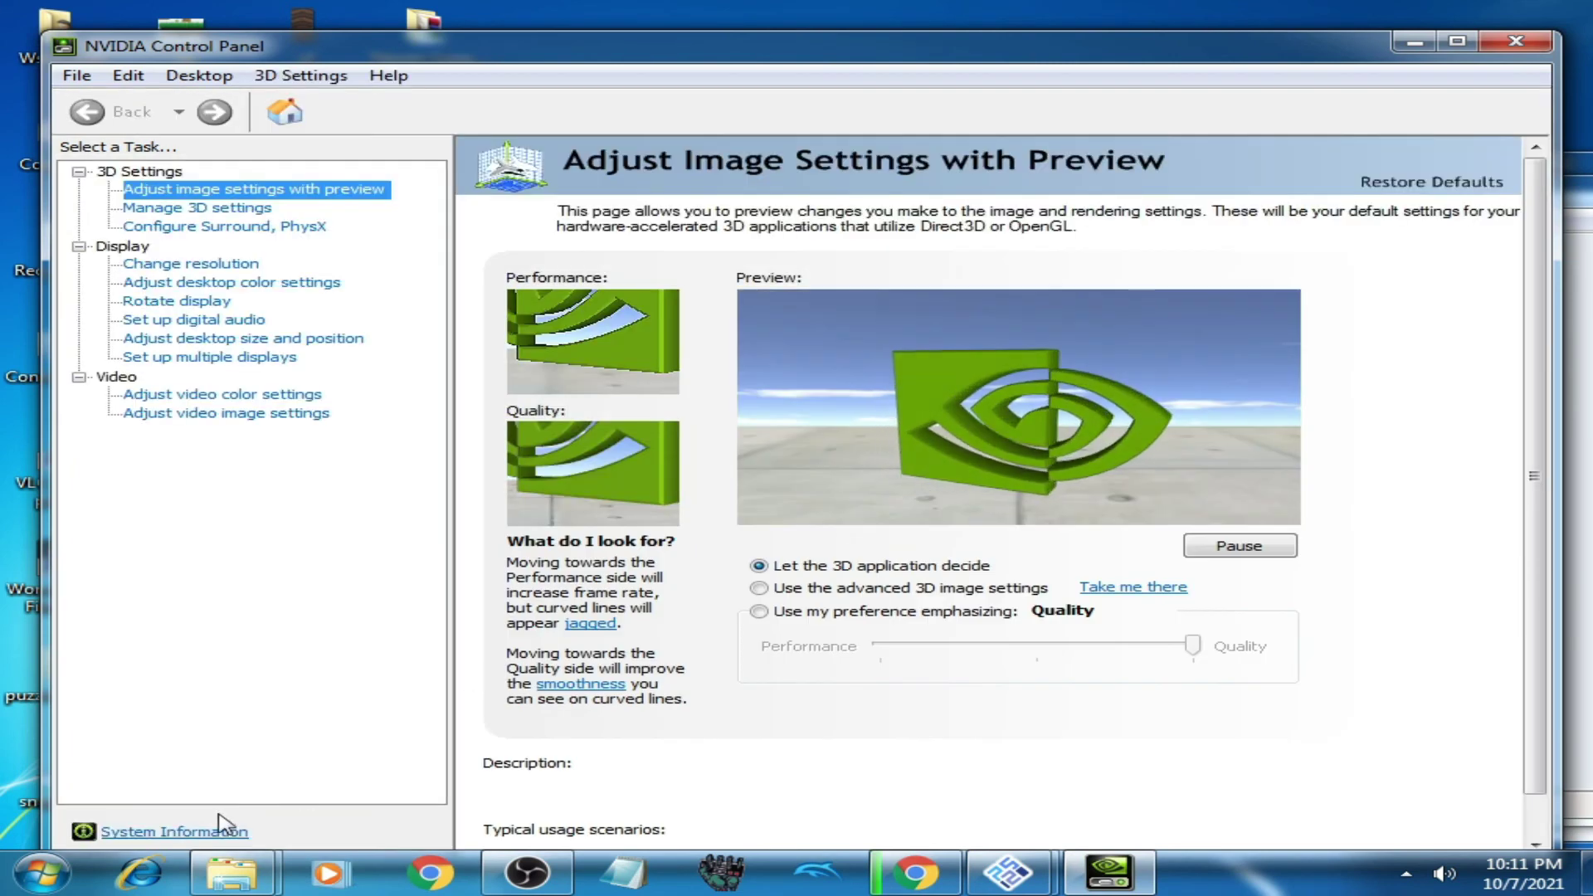
pyautogui.click(178, 834)
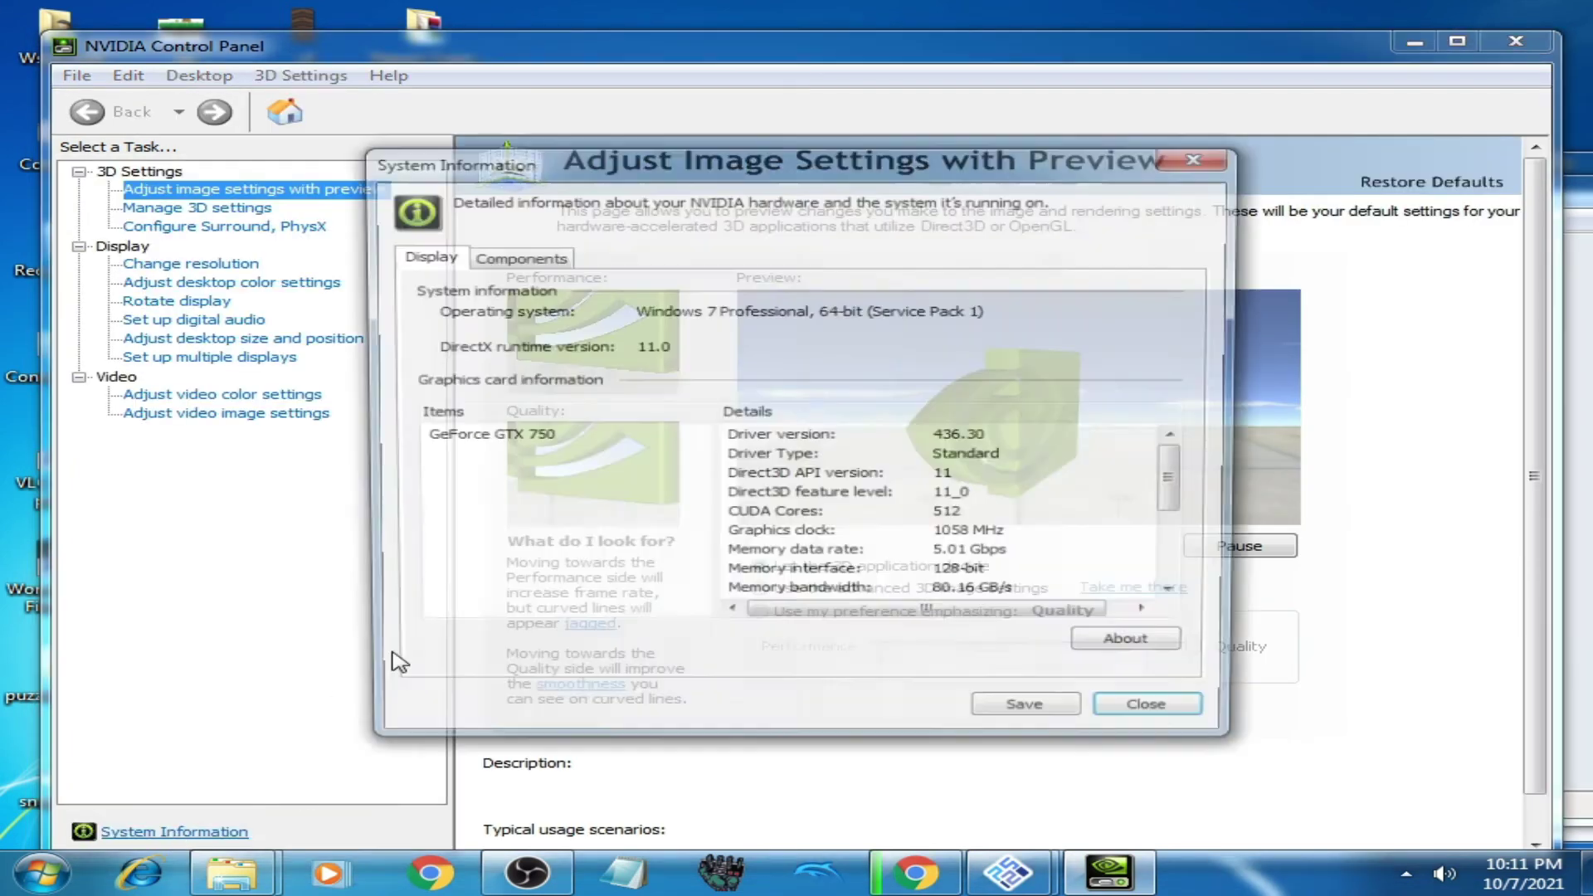
pyautogui.click(1131, 652)
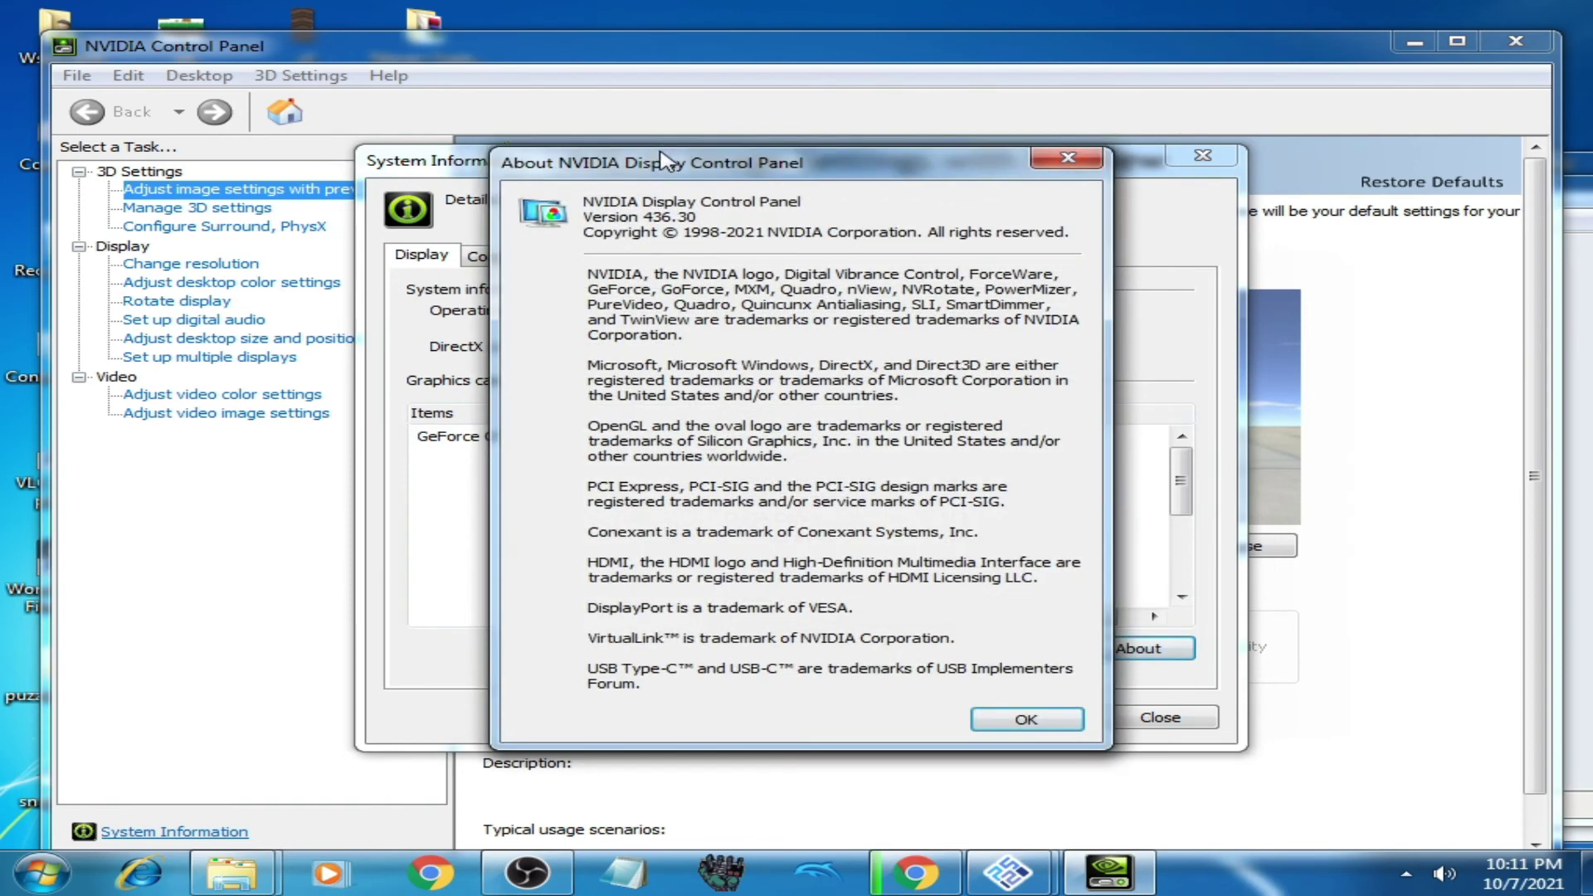
pyautogui.moveTo(668, 162); pyautogui.dragTo(681, 214)
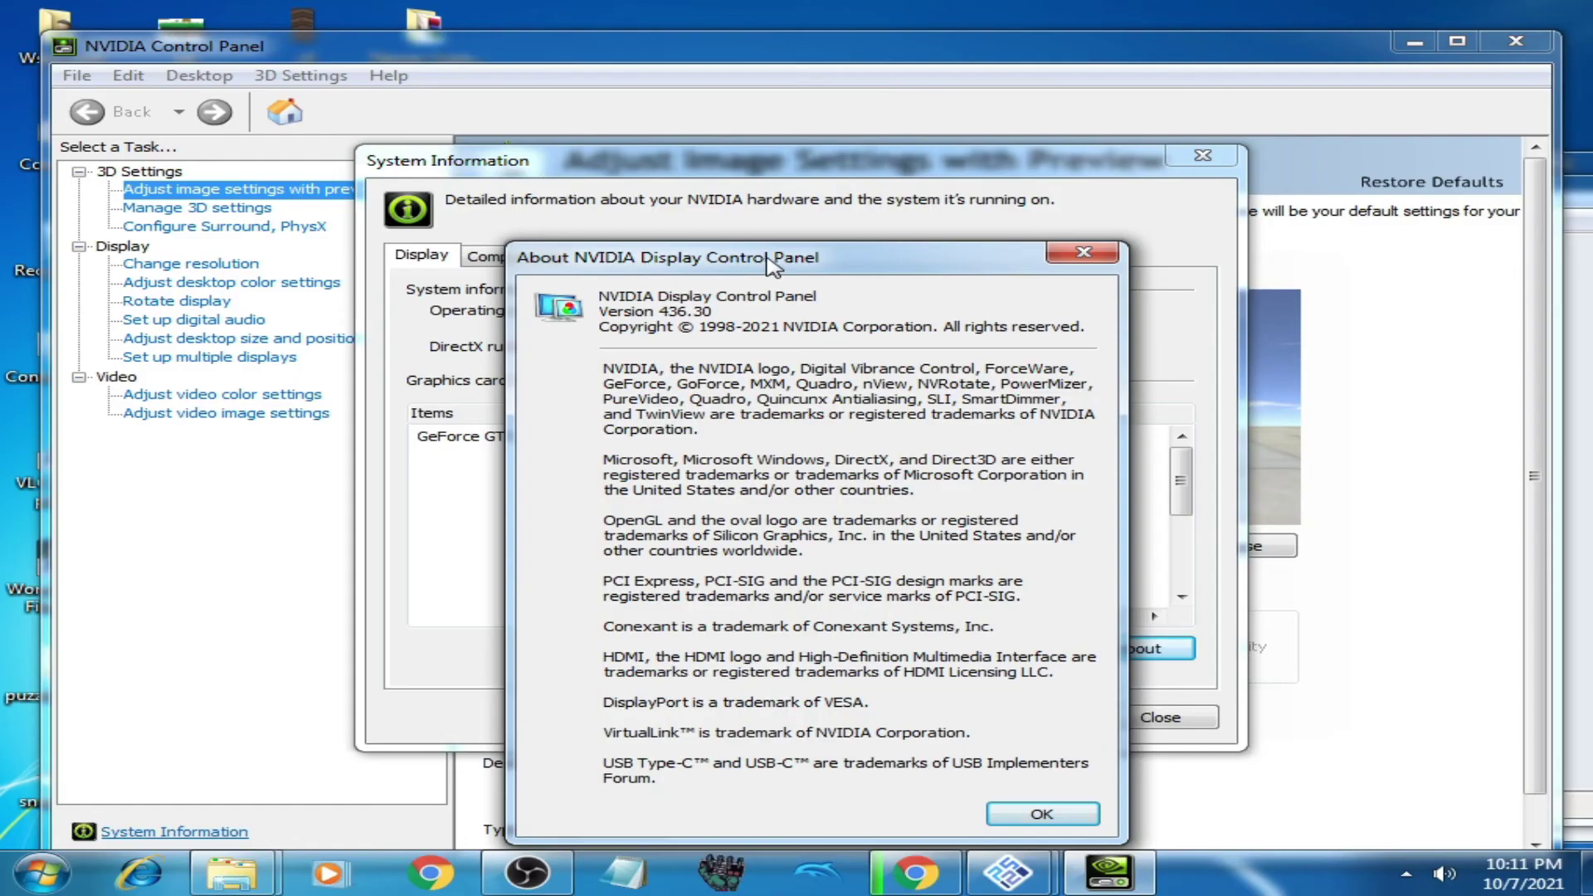
pyautogui.moveTo(772, 264); pyautogui.dragTo(724, 214)
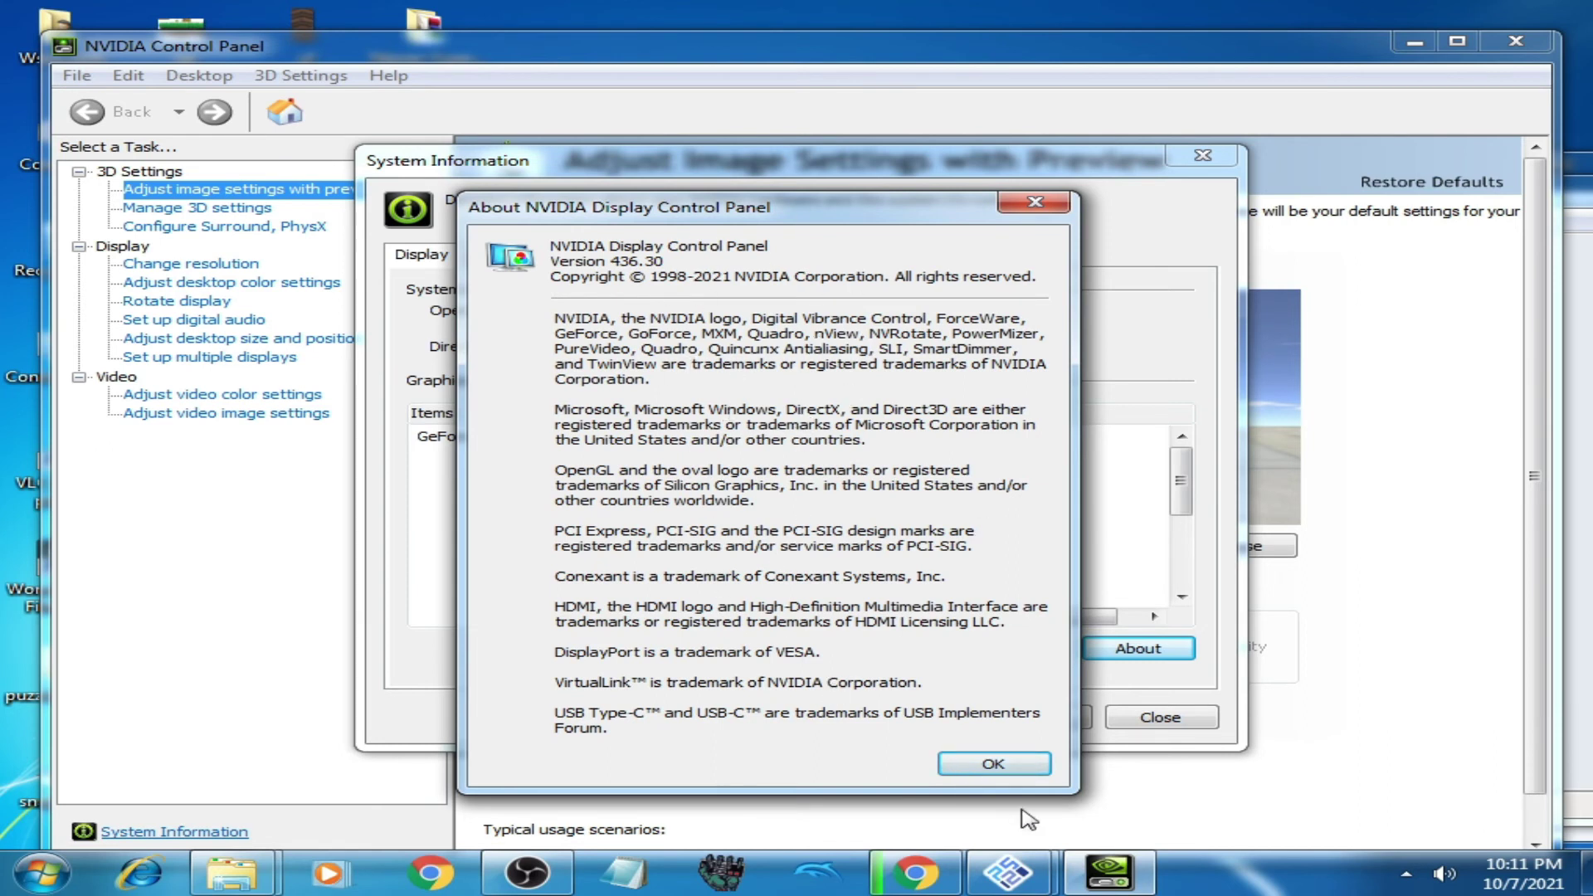
pyautogui.click(995, 764)
pyautogui.click(1160, 717)
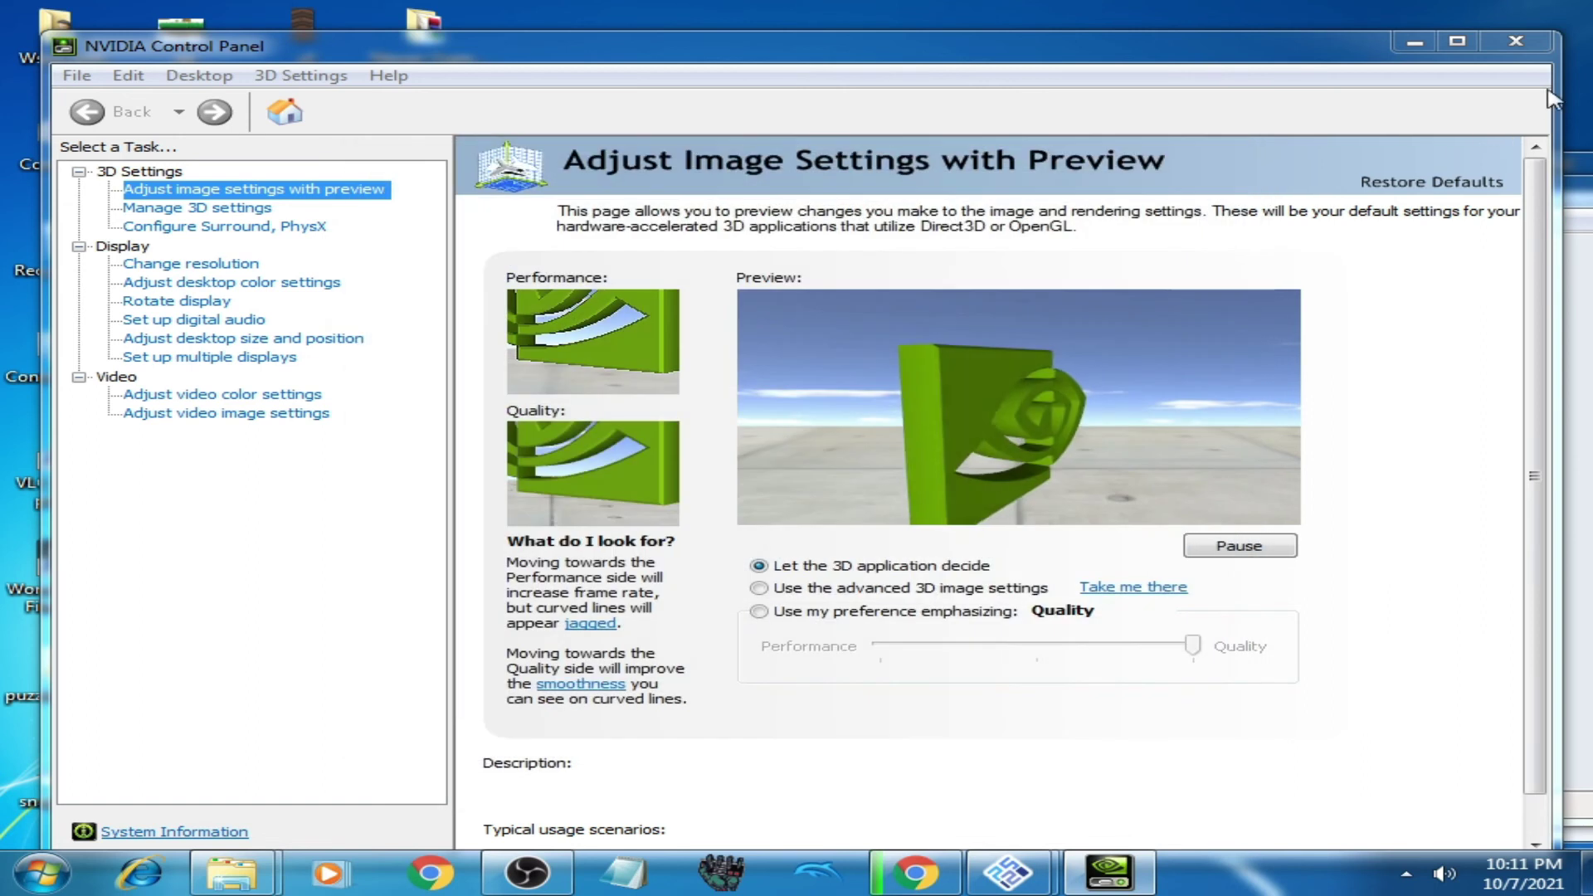
pyautogui.click(1516, 41)
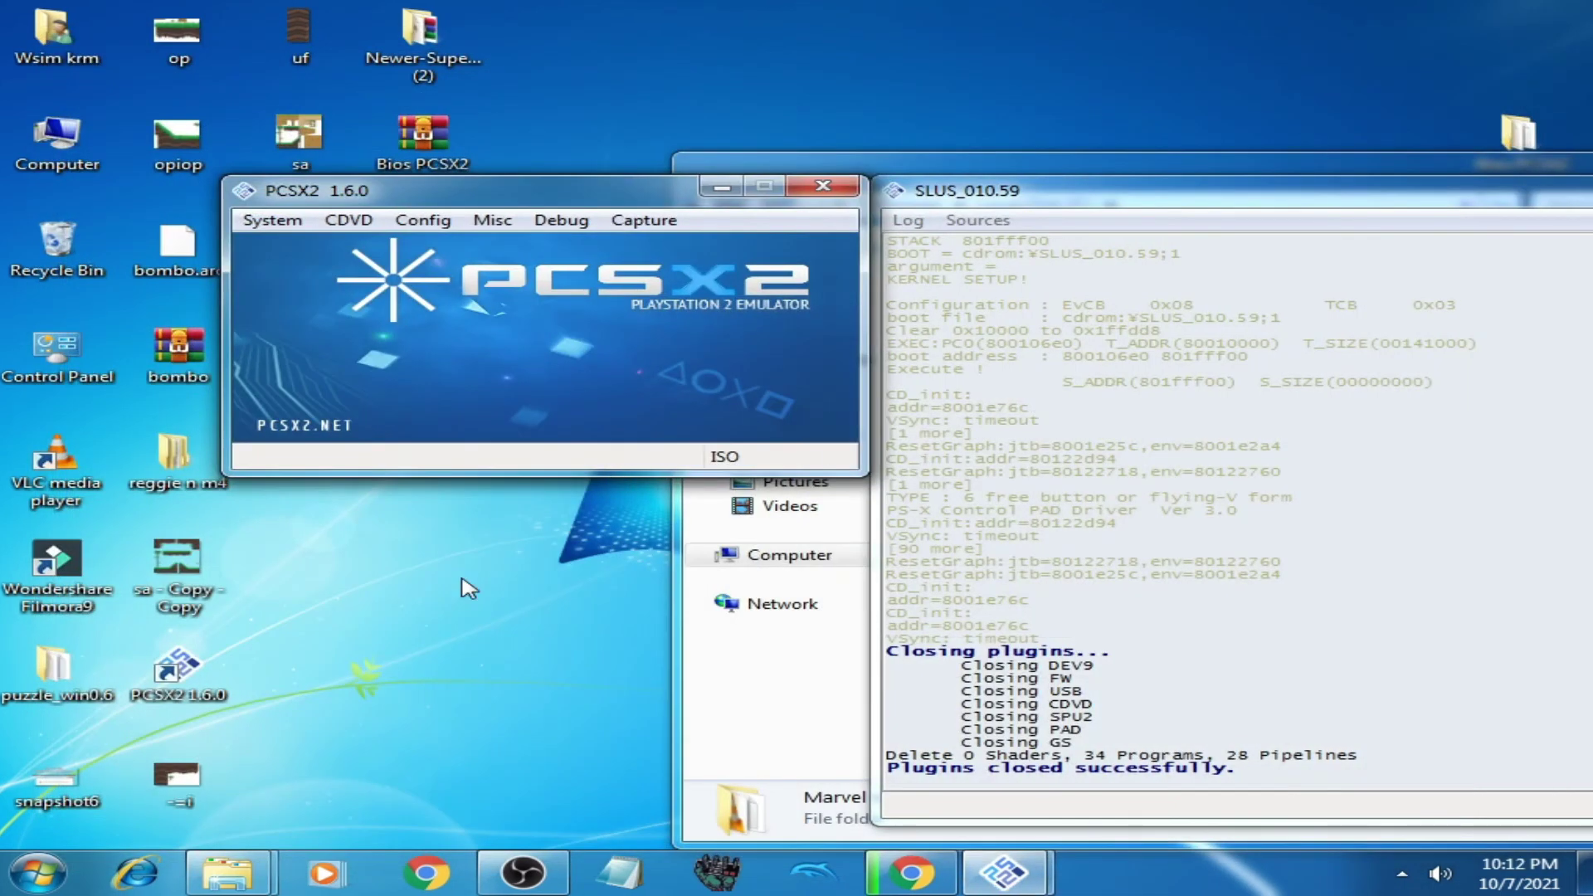
# - In the GS plugin settings, try Direct3D 11 (Software), then confirm OpenGL (Software) as renderer
pyautogui.click(444, 225)
pyautogui.moveTo(465, 332)
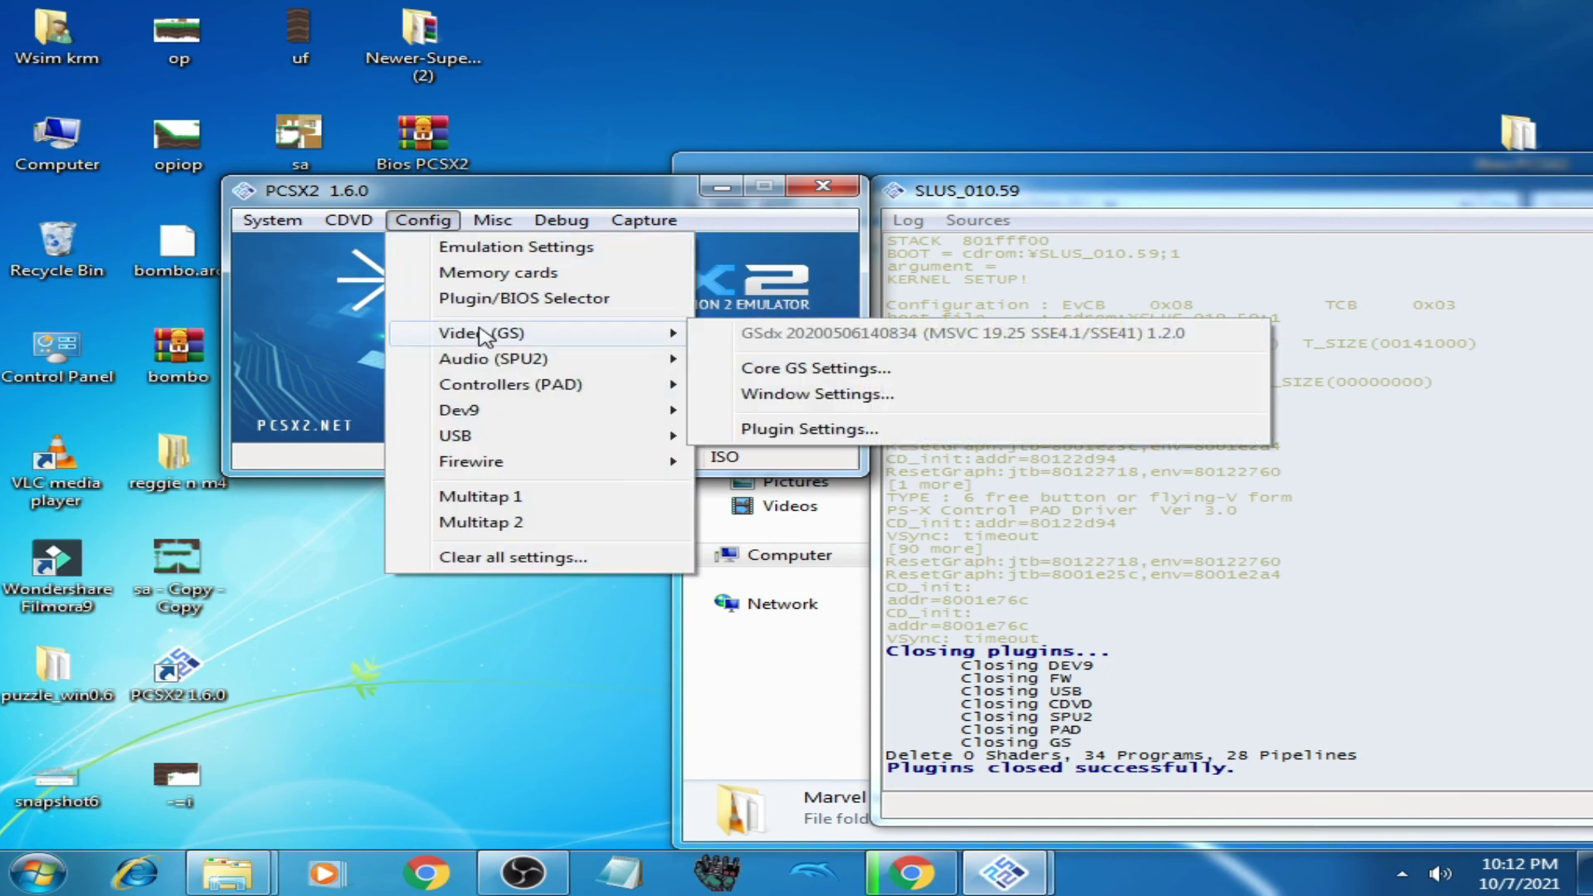
pyautogui.click(805, 428)
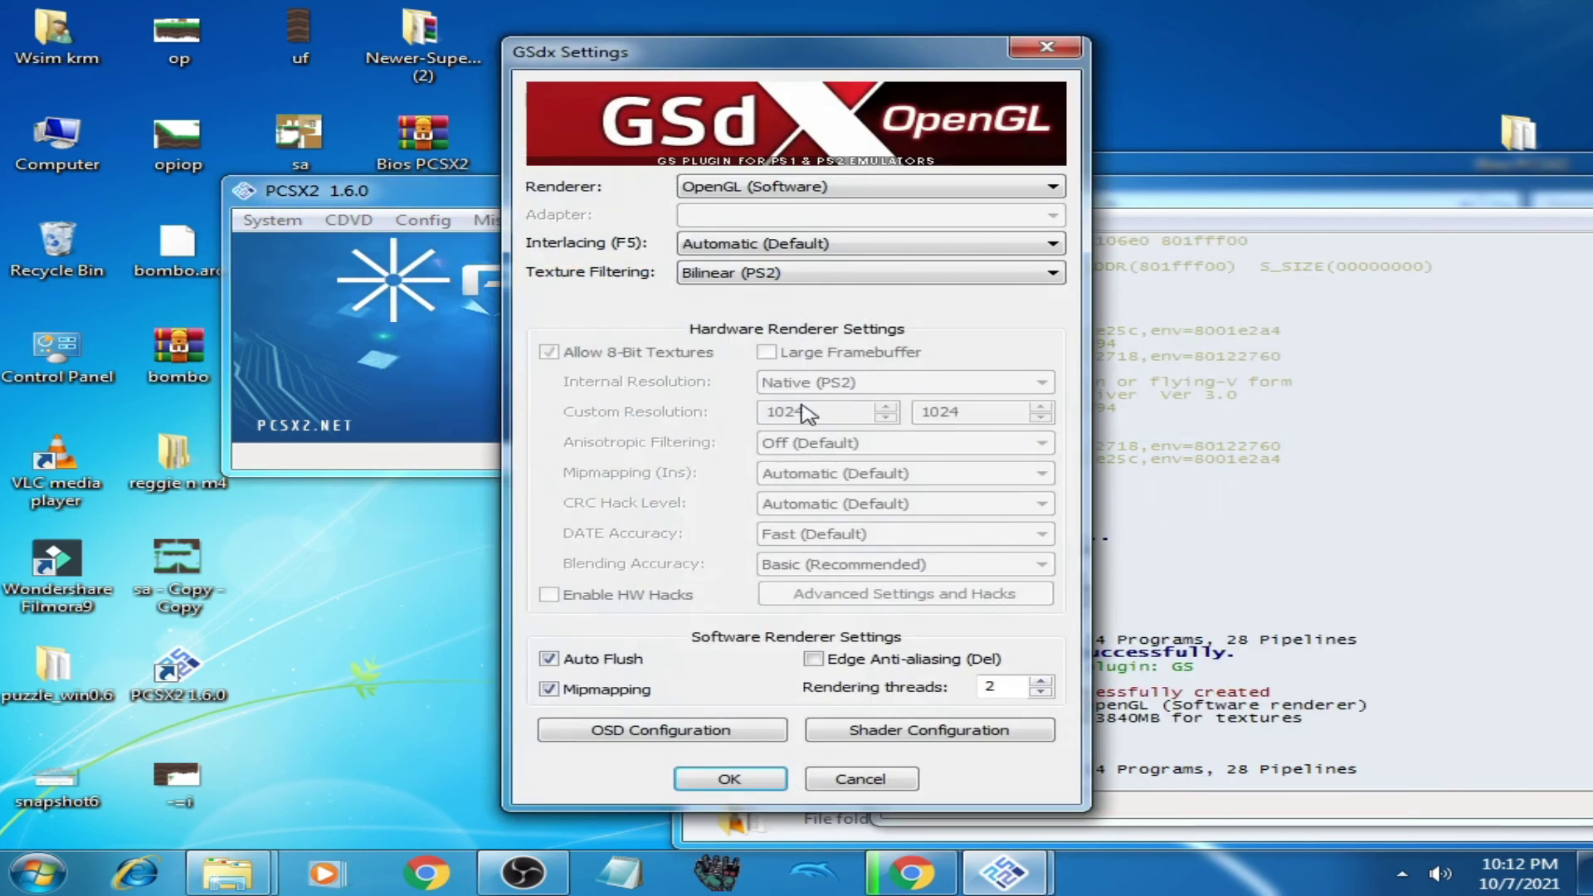
pyautogui.click(760, 187)
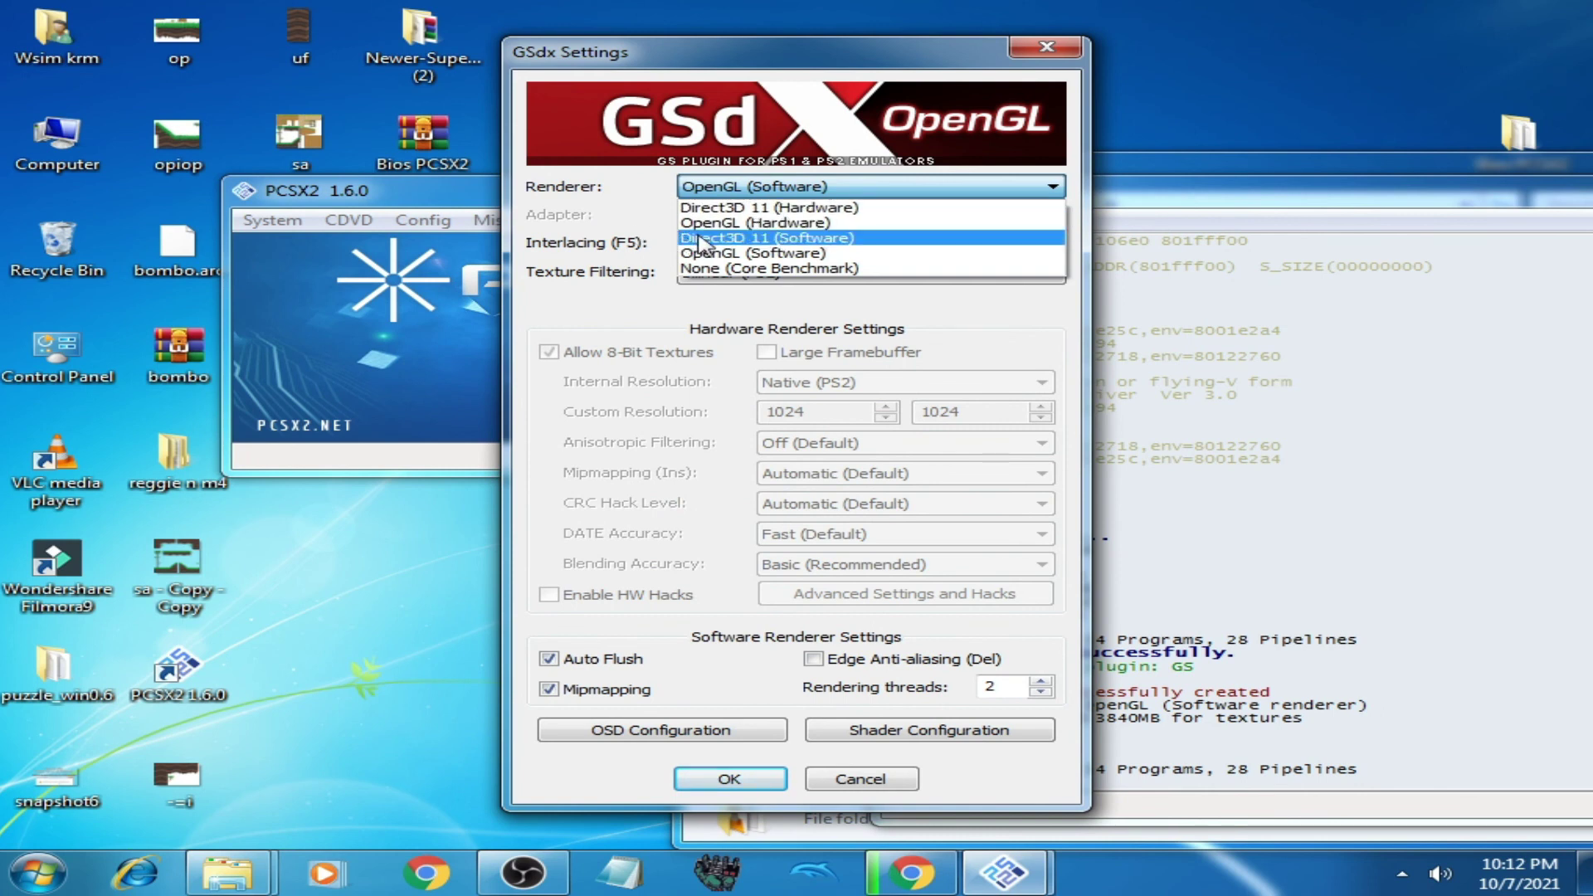
pyautogui.click(812, 239)
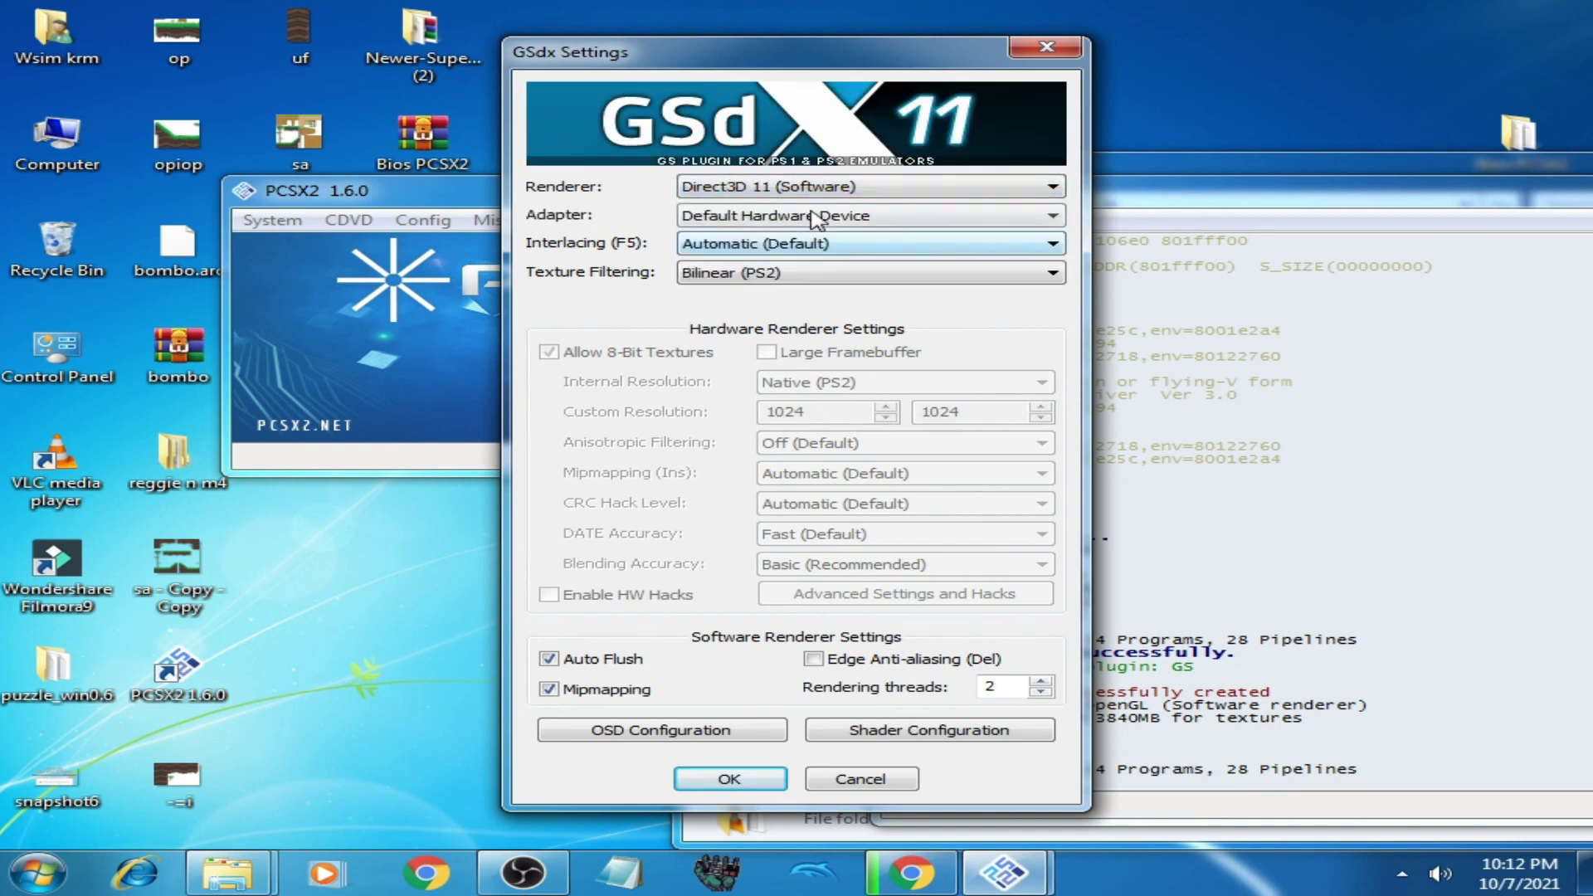
pyautogui.click(864, 190)
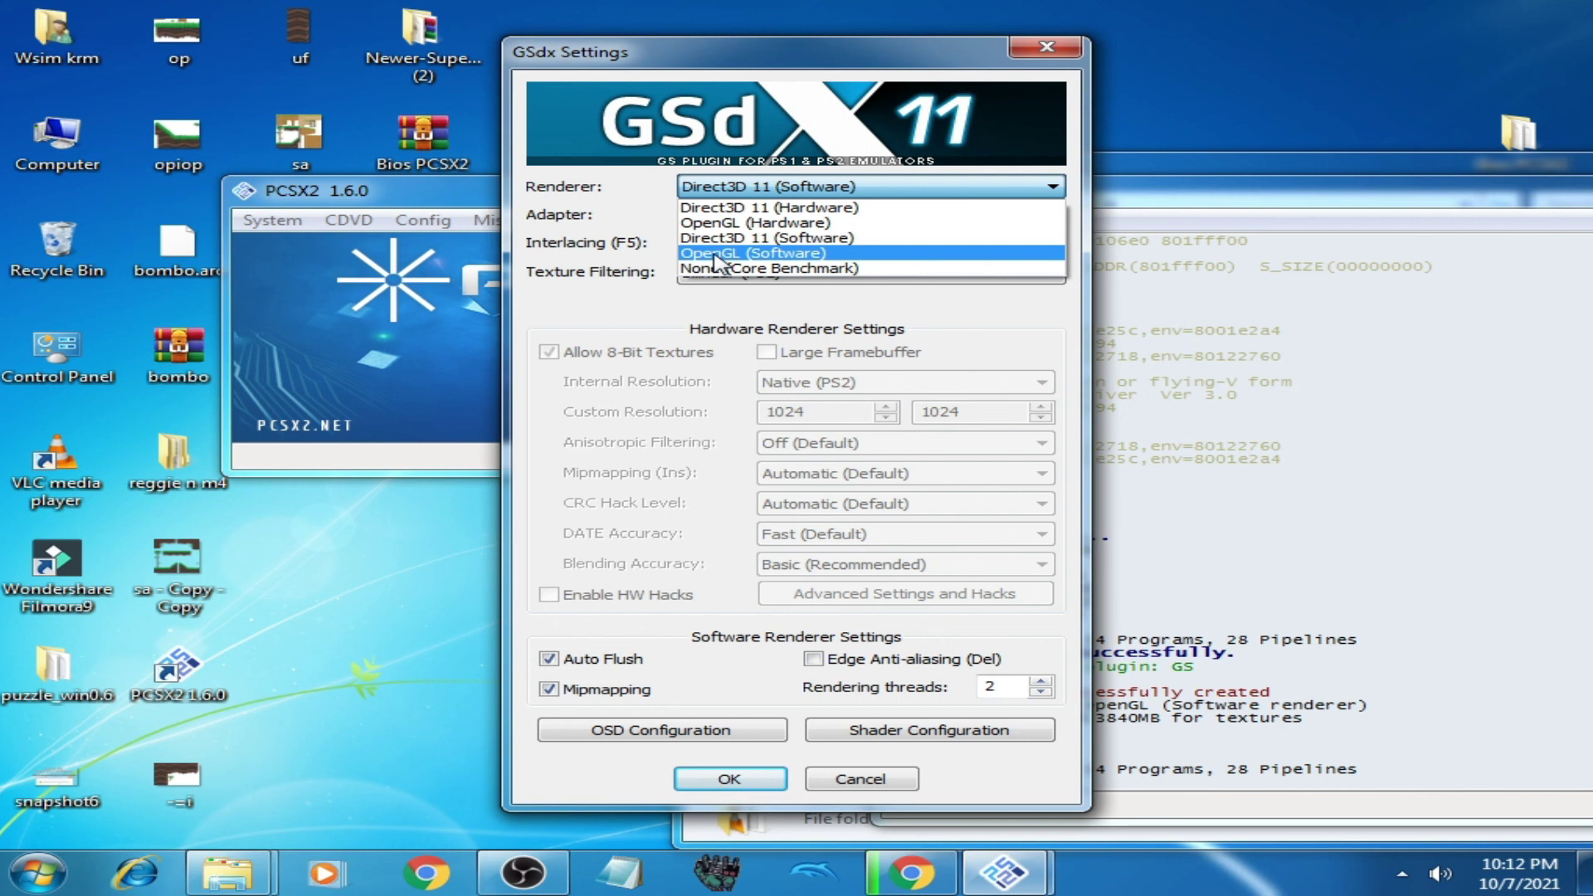
pyautogui.click(716, 253)
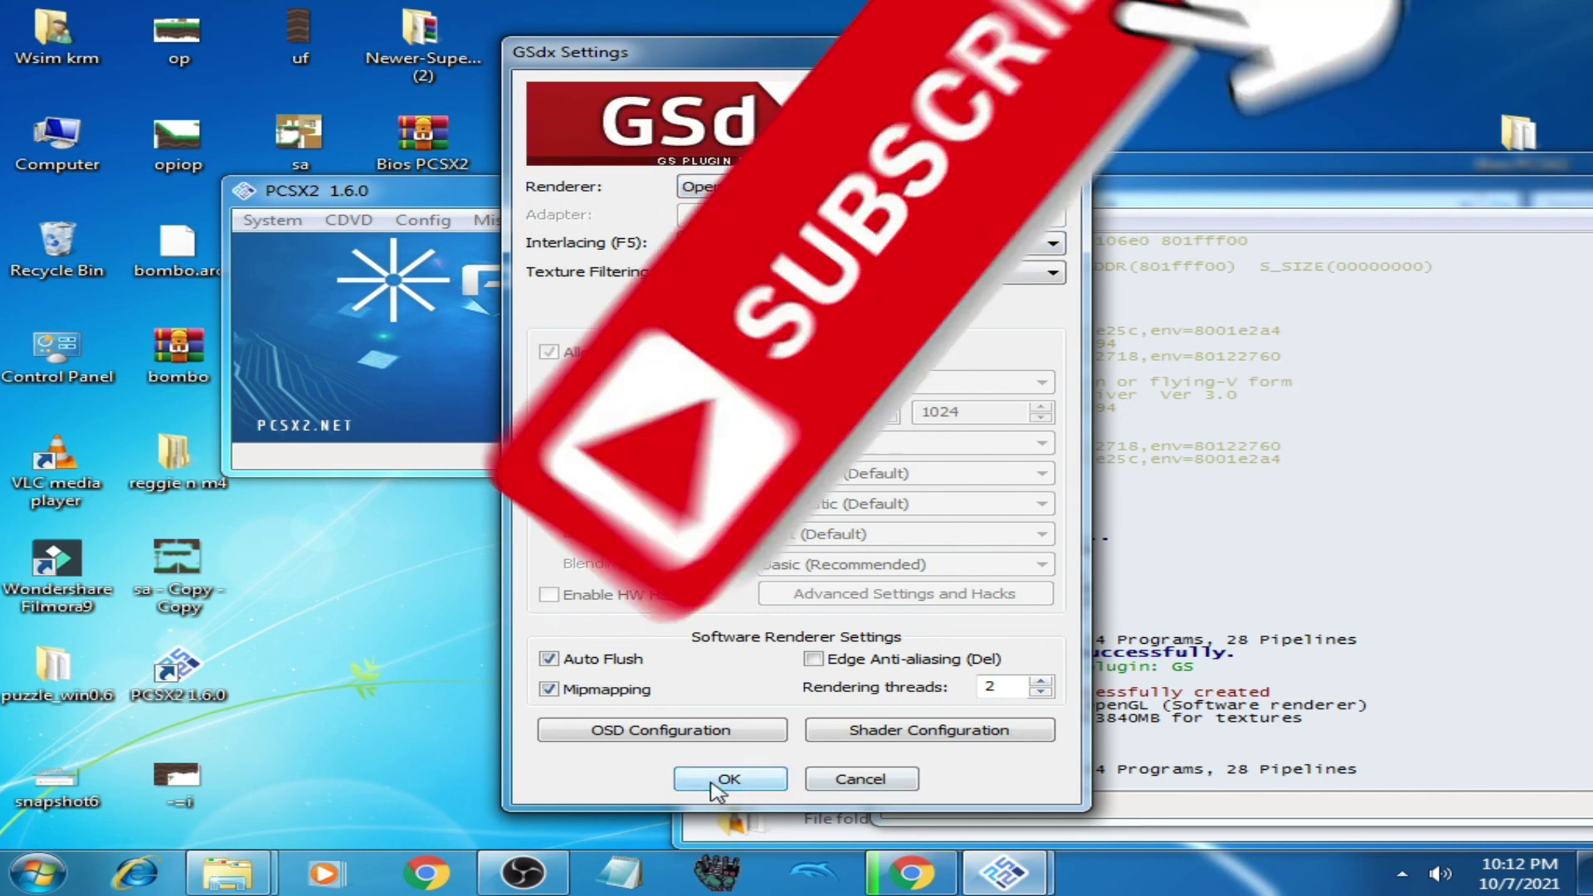
pyautogui.click(730, 779)
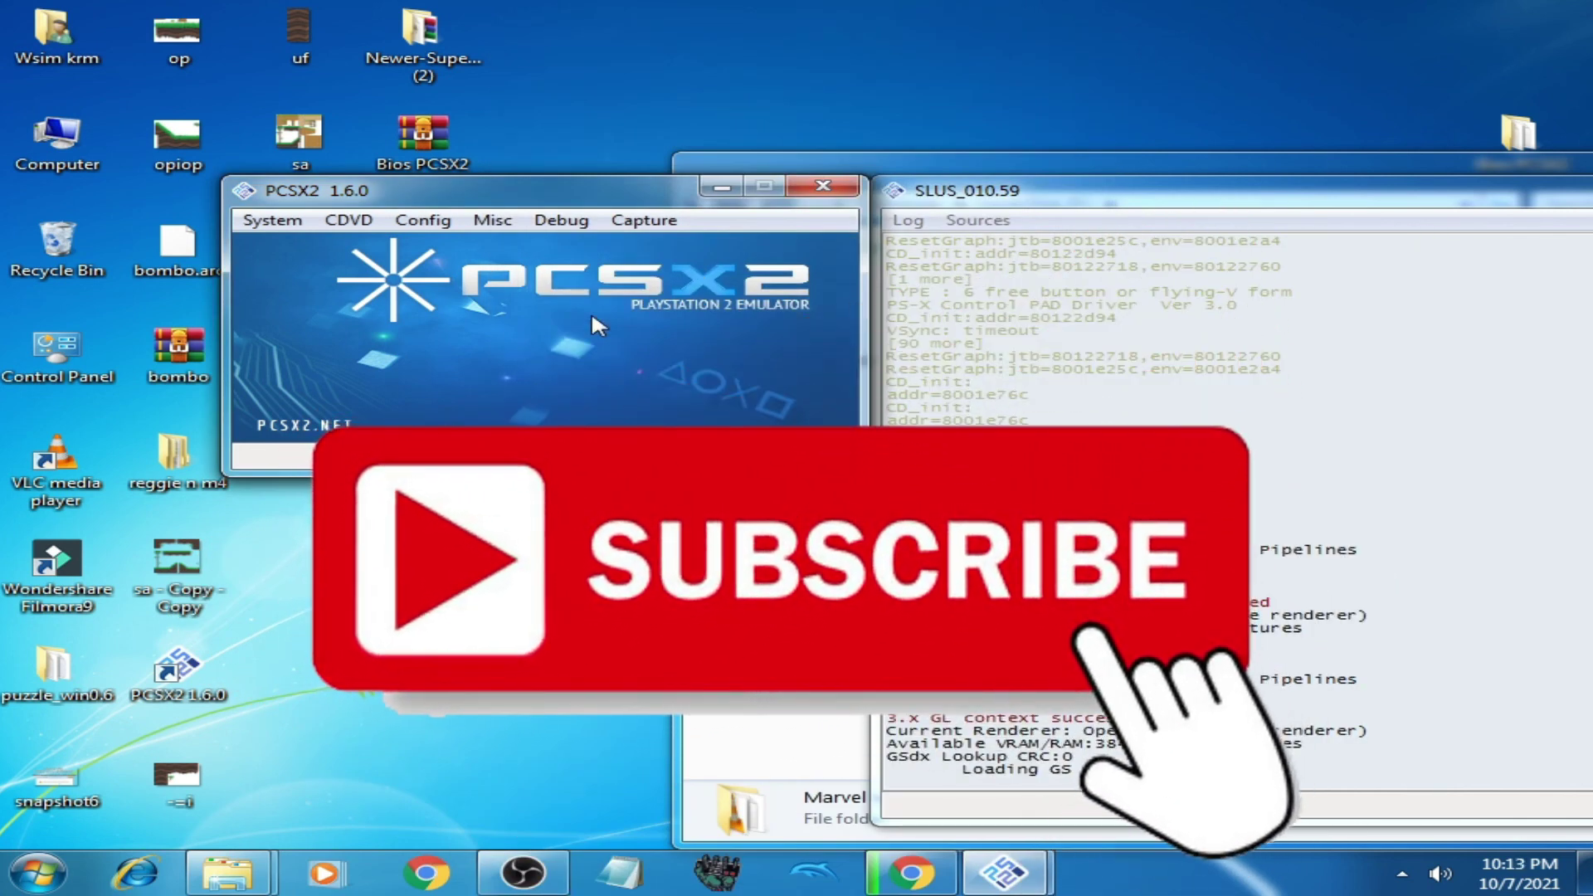